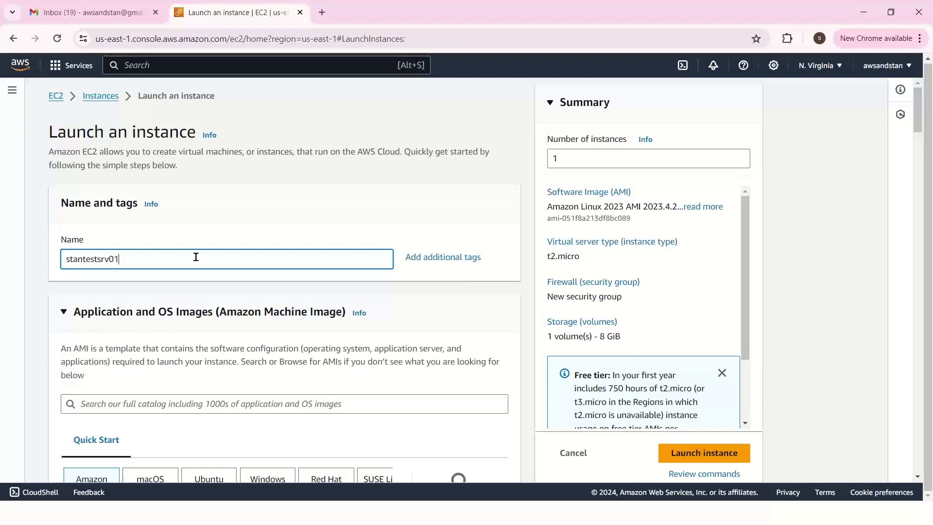
- Choose the Windows quick-start image, Microsoft Windows Server 2022 Base, as the instance's AMI
{"action": "left_click_drag", "start_coordinate": [918, 131], "coordinate": [920, 156]}
{"action": "scroll", "coordinate": [652, 208], "scroll_direction": "down", "scroll_amount": 2}
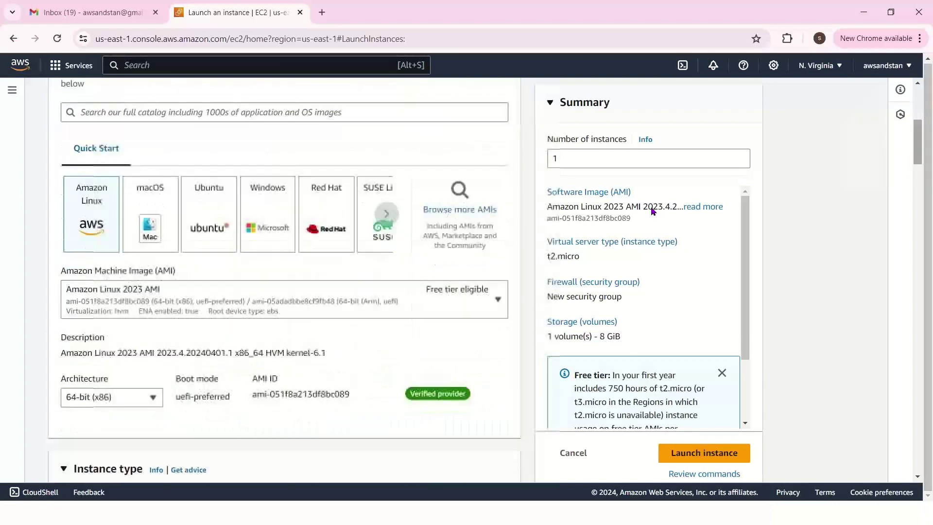
{"action": "left_click", "coordinate": [275, 206]}
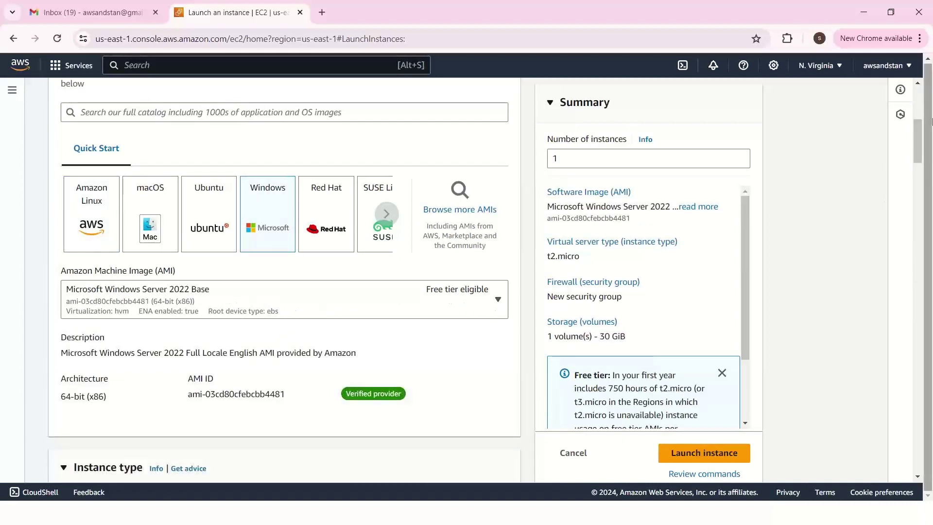
- Create a new RSA key pair named stannv12apr2024 in .pem format for the instance login
{"action": "scroll", "coordinate": [920, 158], "scroll_direction": "down", "scroll_amount": 1}
{"action": "left_click_drag", "start_coordinate": [920, 158], "coordinate": [930, 207]}
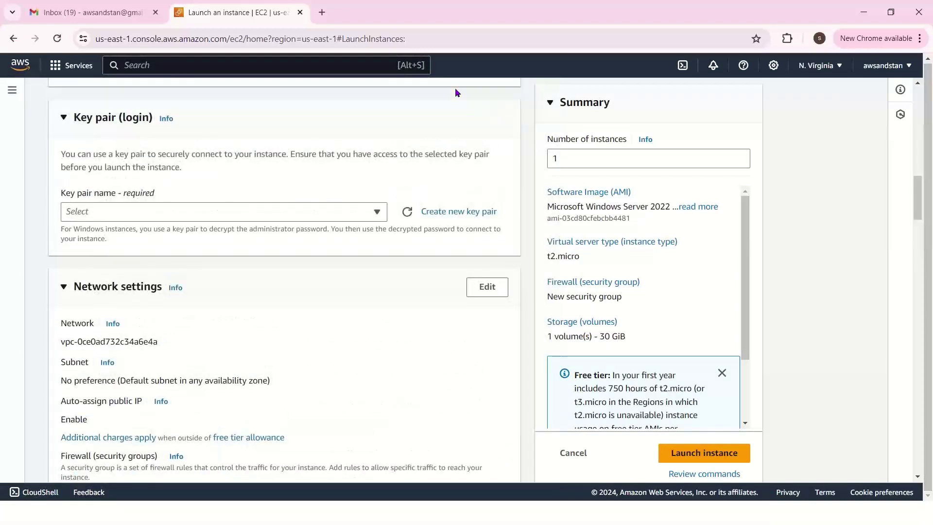
{"action": "left_click", "coordinate": [343, 210]}
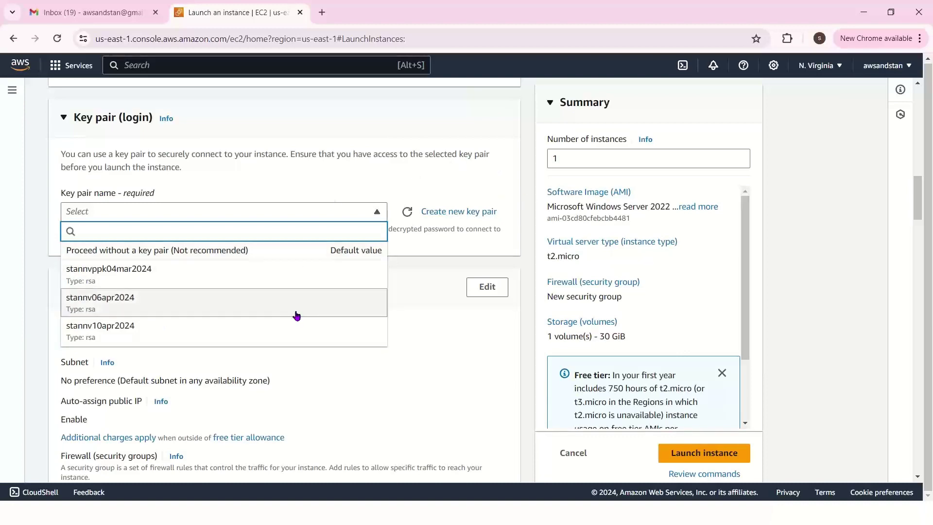
{"action": "left_click", "coordinate": [460, 213]}
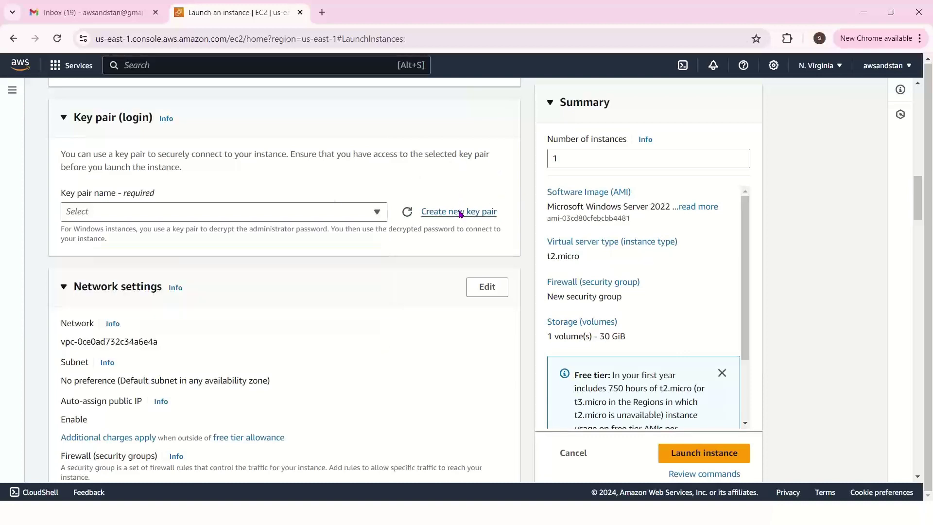
{"action": "left_click", "coordinate": [460, 213]}
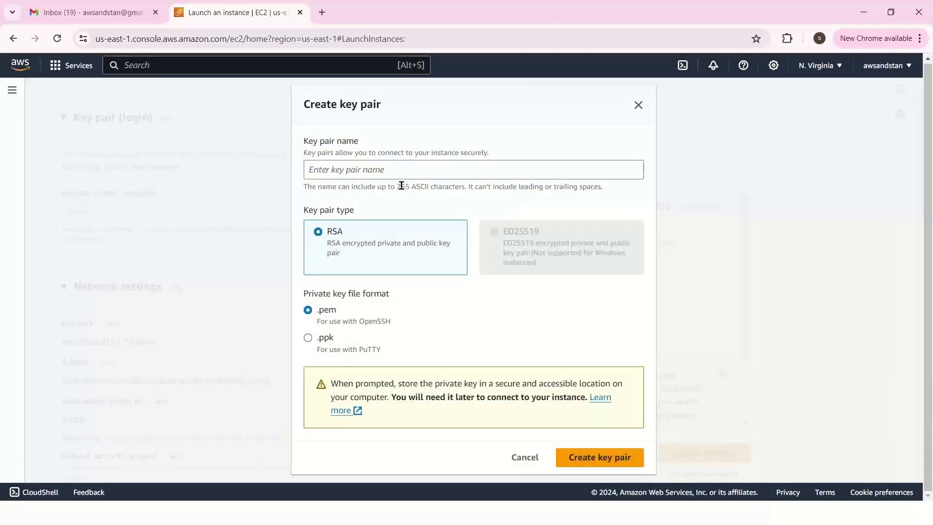
{"action": "left_click", "coordinate": [415, 176]}
{"action": "type", "text": "st"}
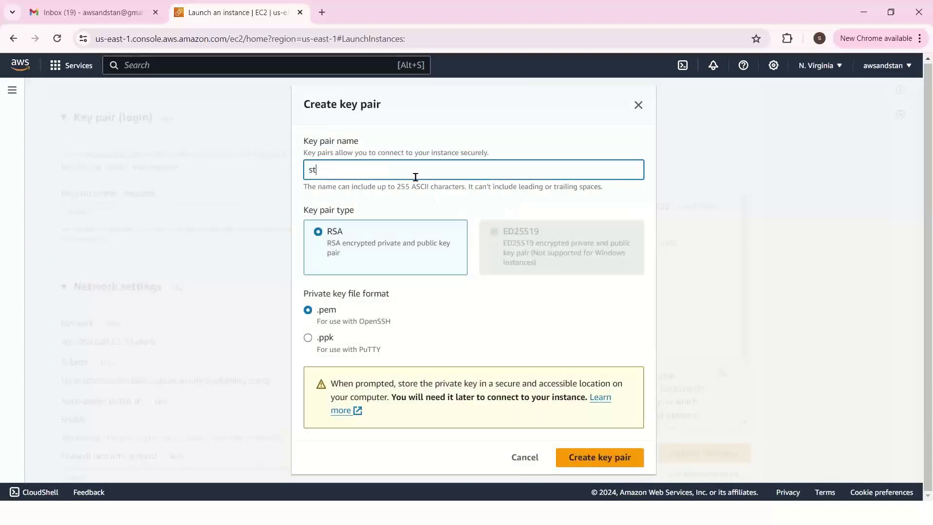
{"action": "type", "text": "annv12apr2024"}
{"action": "left_click", "coordinate": [598, 457]}
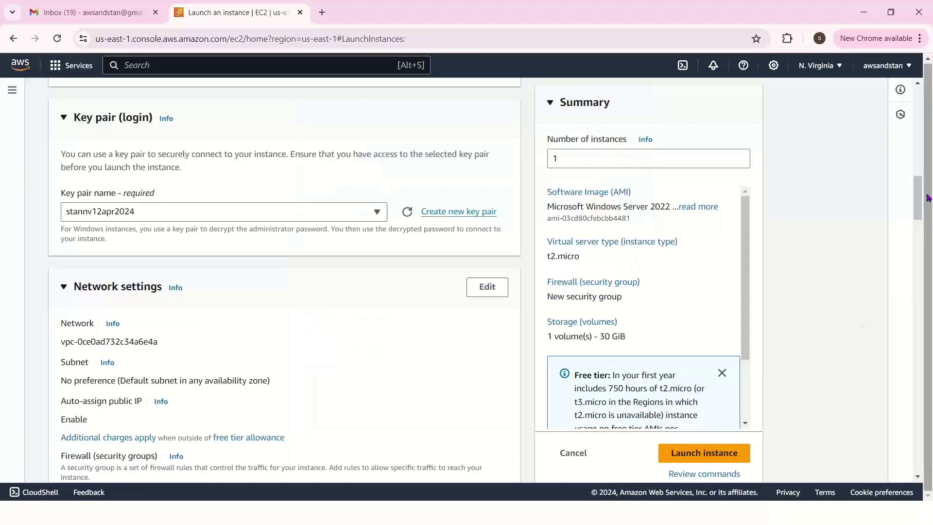
- Allow HTTP traffic from the internet in the rules of the new security group
{"action": "left_click_drag", "start_coordinate": [928, 198], "coordinate": [931, 241]}
{"action": "left_click_drag", "start_coordinate": [183, 303], "coordinate": [184, 292]}
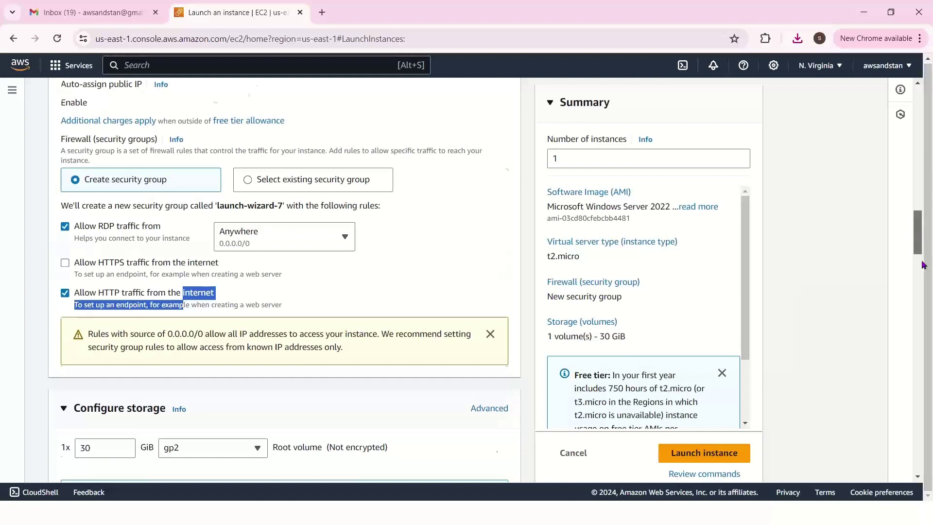
- Copy the batch <script> block that writes date and time to stantest.log from Word's AWS_USER_DATA_APRIL2024.docx into the instance's user data
{"action": "left_click_drag", "start_coordinate": [923, 265], "coordinate": [929, 451]}
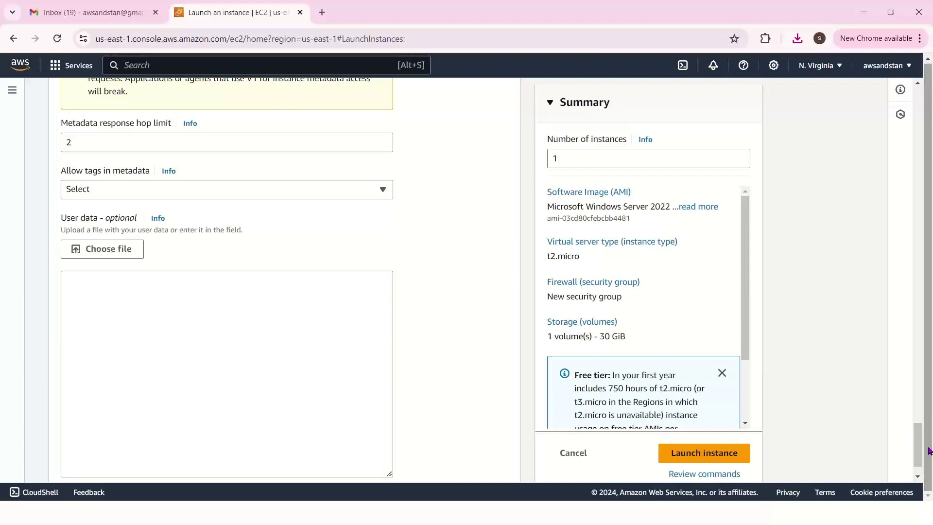
{"action": "left_click", "coordinate": [292, 306]}
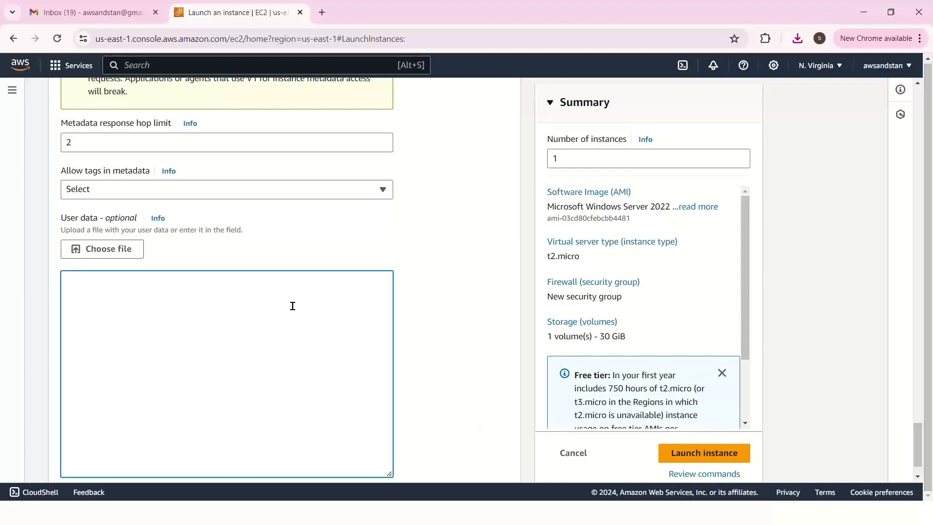
{"action": "key", "text": "alt+Tab"}
{"action": "key", "text": "alt+Tab"}
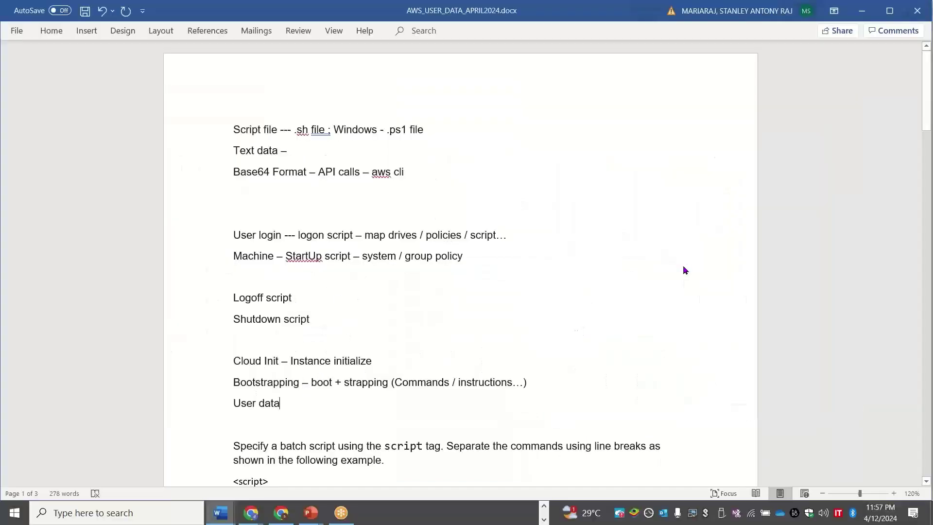
{"action": "left_click_drag", "start_coordinate": [927, 93], "coordinate": [927, 132]}
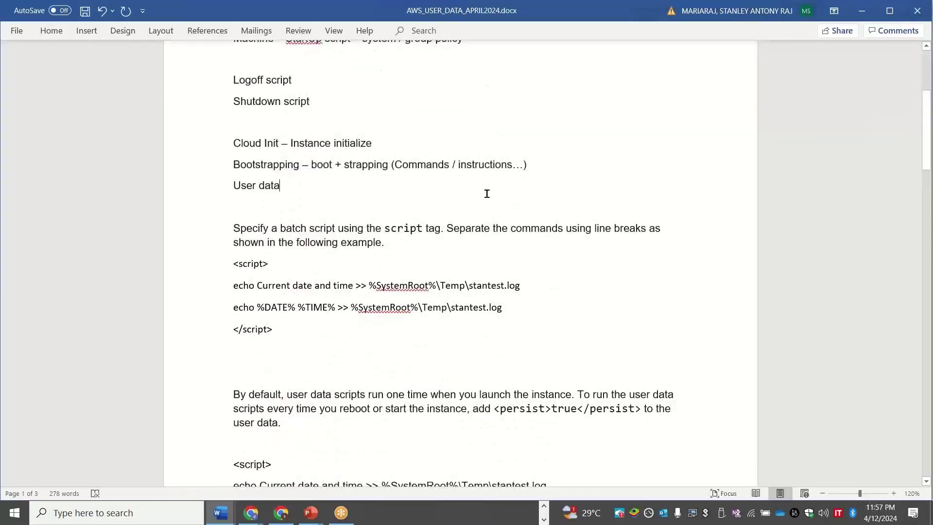
{"action": "left_click", "coordinate": [223, 264]}
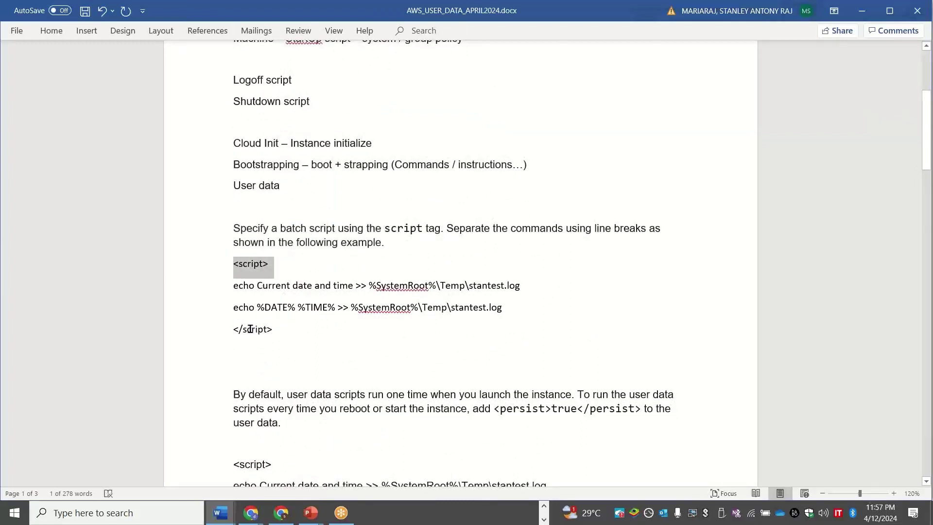
{"action": "left_click", "coordinate": [232, 329]}
{"action": "left_click_drag", "start_coordinate": [233, 329], "coordinate": [240, 329]}
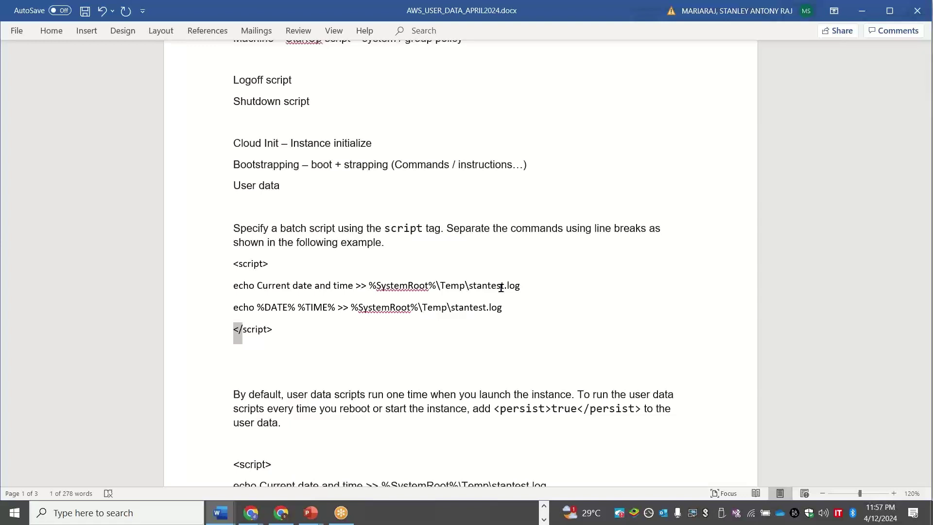
{"action": "left_click_drag", "start_coordinate": [291, 329], "coordinate": [230, 273]}
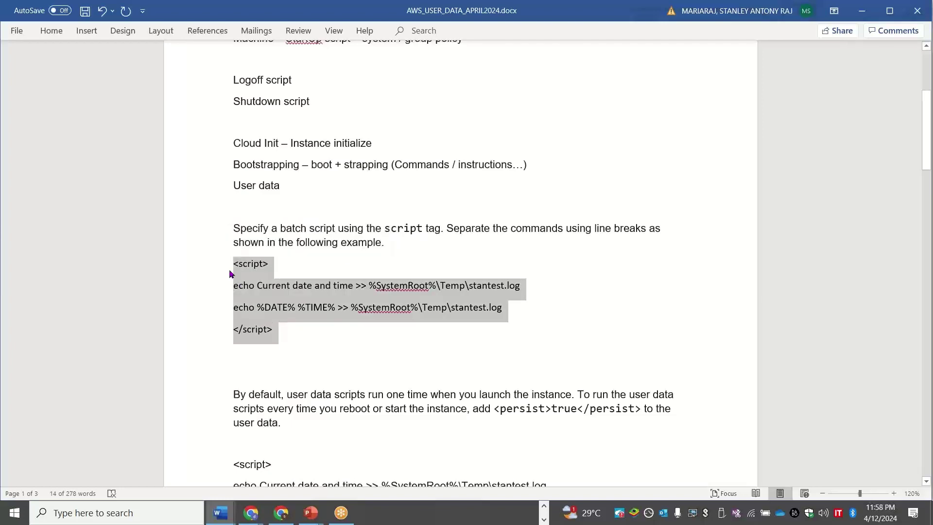
{"action": "key", "text": "alt+Tab"}
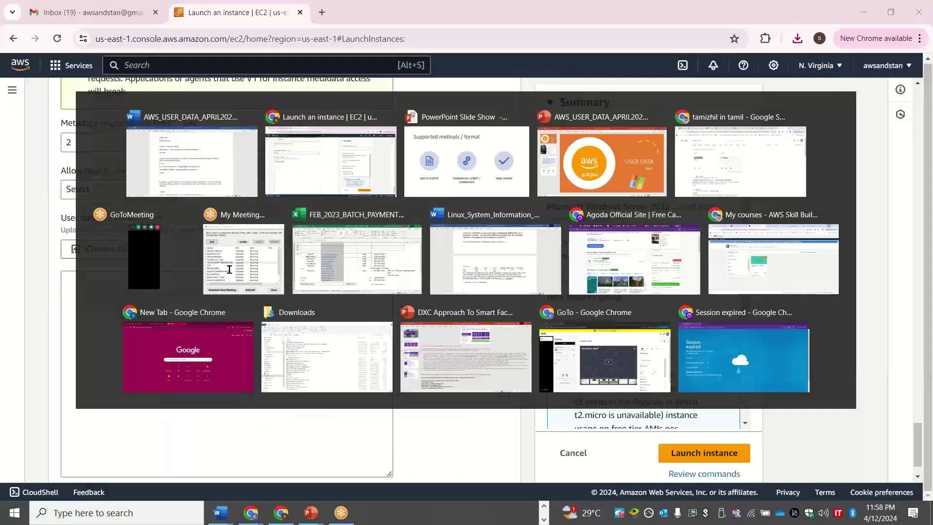
{"action": "type", "text": "<script> echo Current date and time >> %SystemRoot%\\Temp\\stantest.log echo %DATE% %TIME% >> %SystemRoot%\\Temp\\stantest.log </script>"}
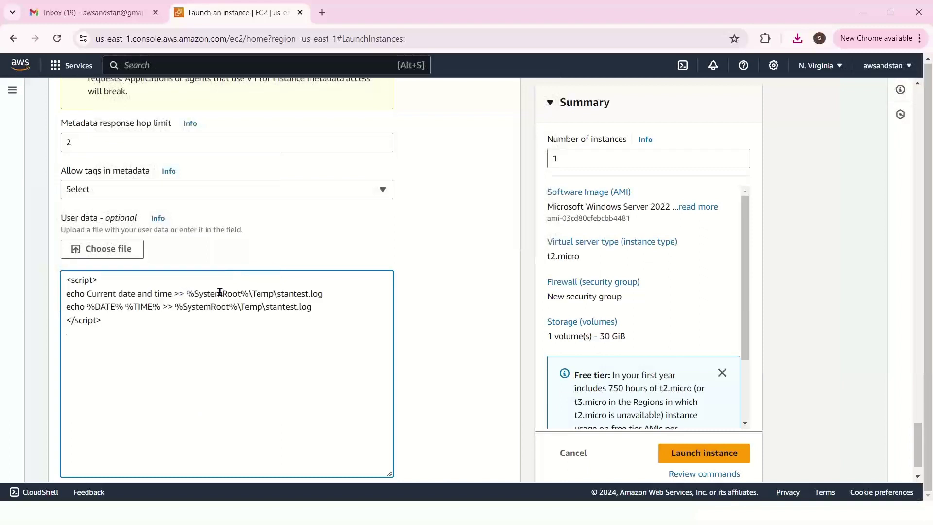
- Review the echo line in the user data script, launch the instance and open the new instance's entry
{"action": "left_click_drag", "start_coordinate": [326, 291], "coordinate": [253, 291]}
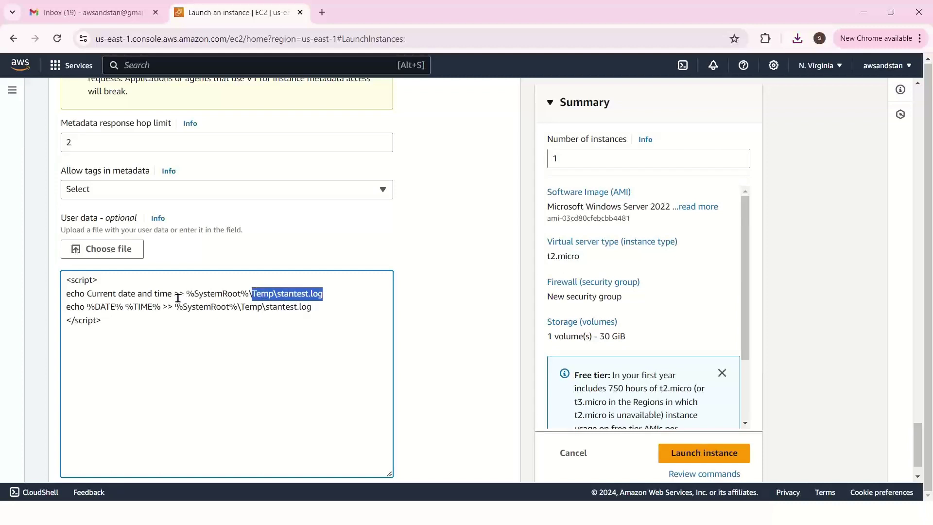
{"action": "left_click_drag", "start_coordinate": [171, 294], "coordinate": [88, 294]}
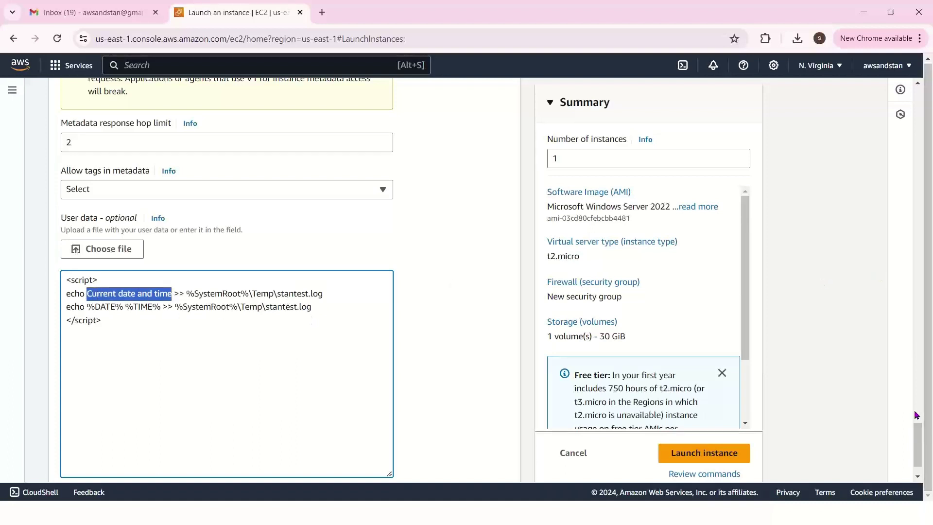
{"action": "scroll", "coordinate": [921, 447], "scroll_direction": "down", "scroll_amount": 1}
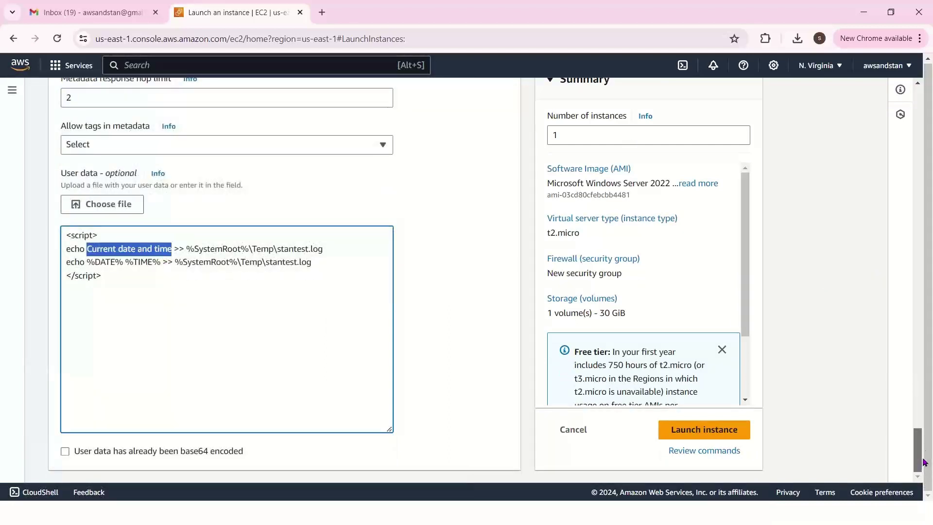
{"action": "left_click", "coordinate": [734, 431]}
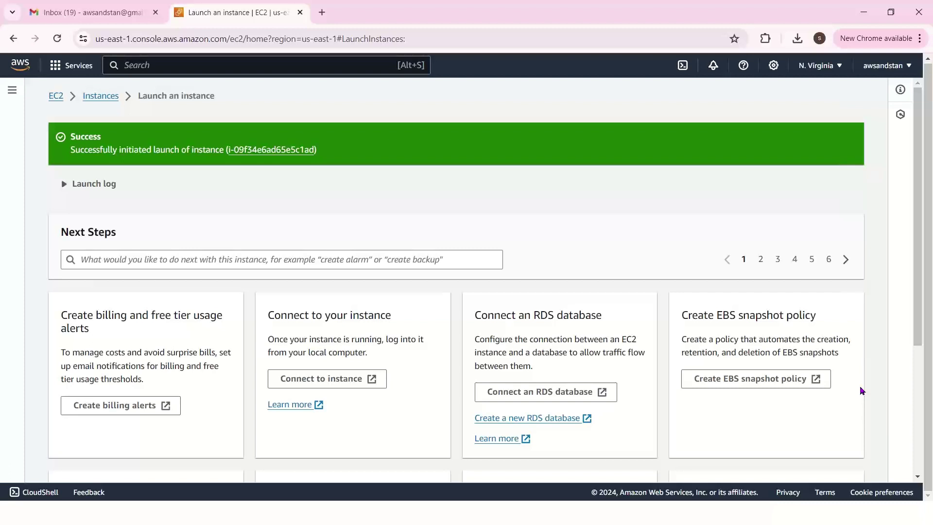
{"action": "left_click", "coordinate": [276, 152]}
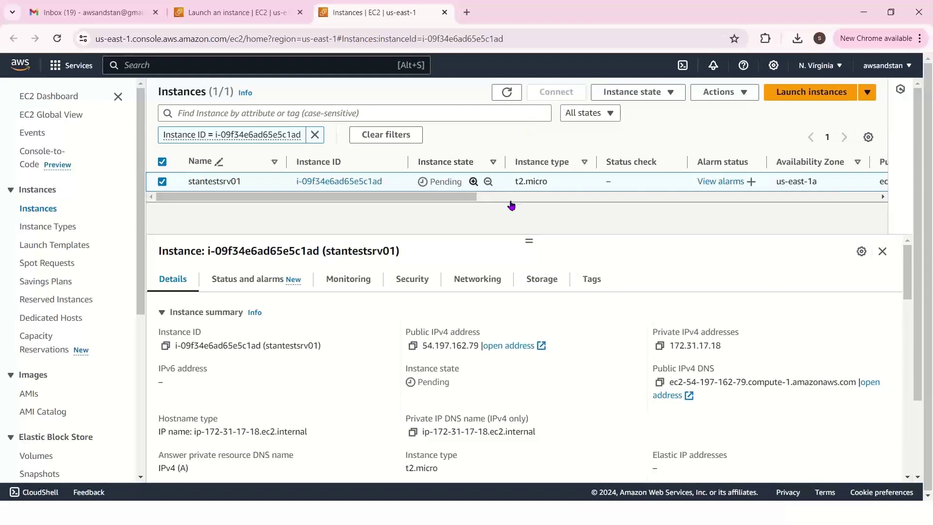
- Switch to the Word document and examine the <persist>true</persist> tag below the second batch script example
{"action": "key", "text": "alt+Tab"}
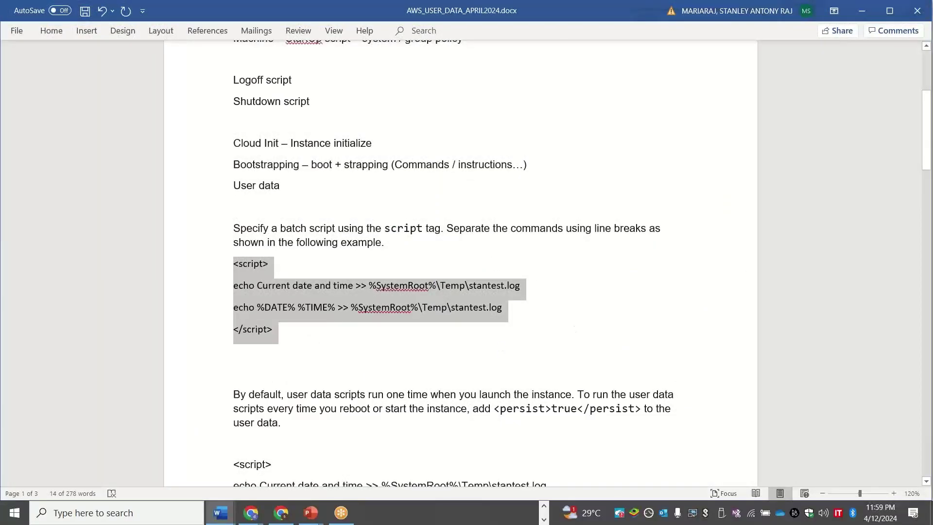
{"action": "left_click", "coordinate": [302, 339]}
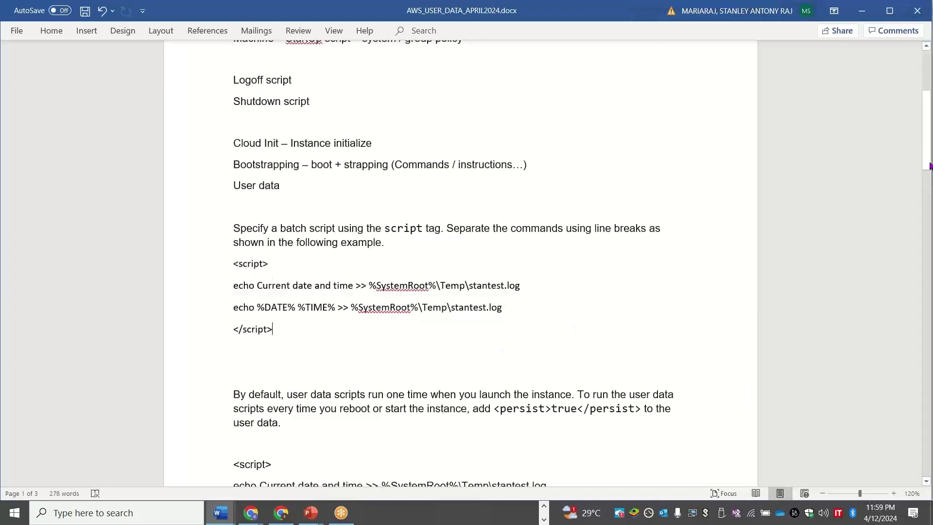
{"action": "left_click_drag", "start_coordinate": [925, 154], "coordinate": [926, 229]}
{"action": "left_click_drag", "start_coordinate": [323, 278], "coordinate": [235, 274]}
{"action": "double_click", "coordinate": [286, 276]}
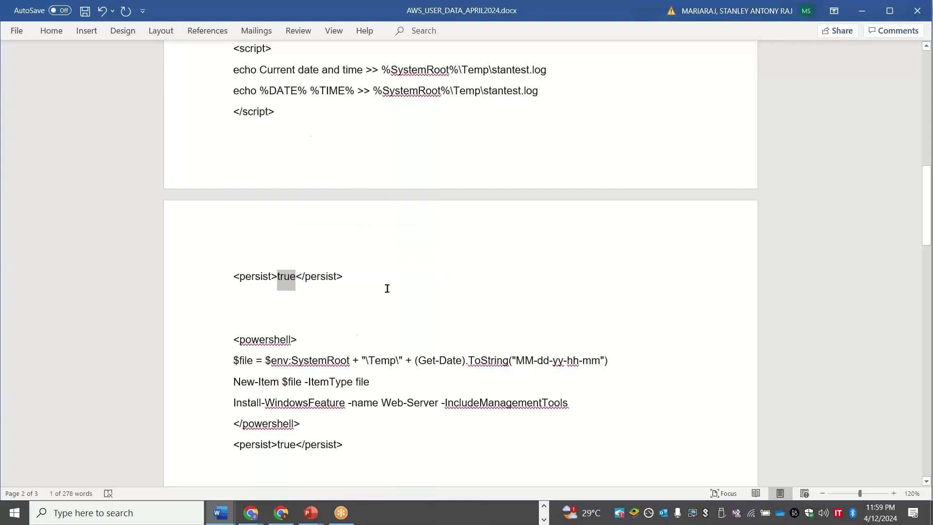
- Examine the PowerShell user data example: its enclosing tags, the file-creation lines and the Install-WindowsFeature command for Web-Server
{"action": "left_click_drag", "start_coordinate": [303, 339], "coordinate": [229, 340]}
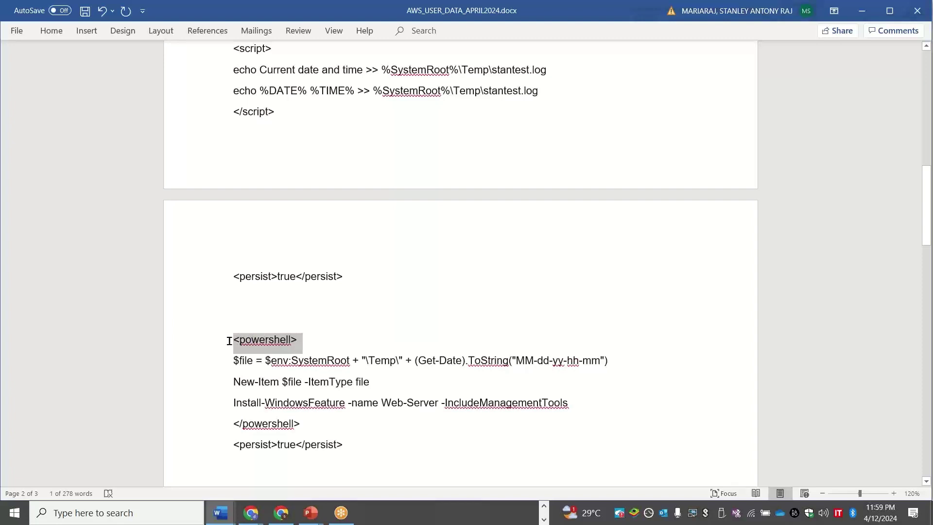
{"action": "left_click", "coordinate": [300, 423]}
{"action": "left_click_drag", "start_coordinate": [248, 422], "coordinate": [231, 422]}
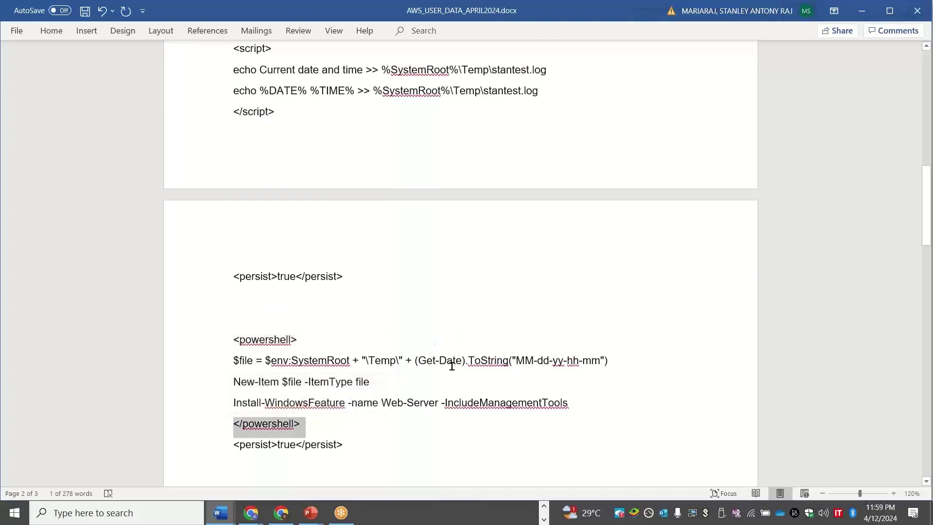
{"action": "left_click_drag", "start_coordinate": [389, 384], "coordinate": [230, 365]}
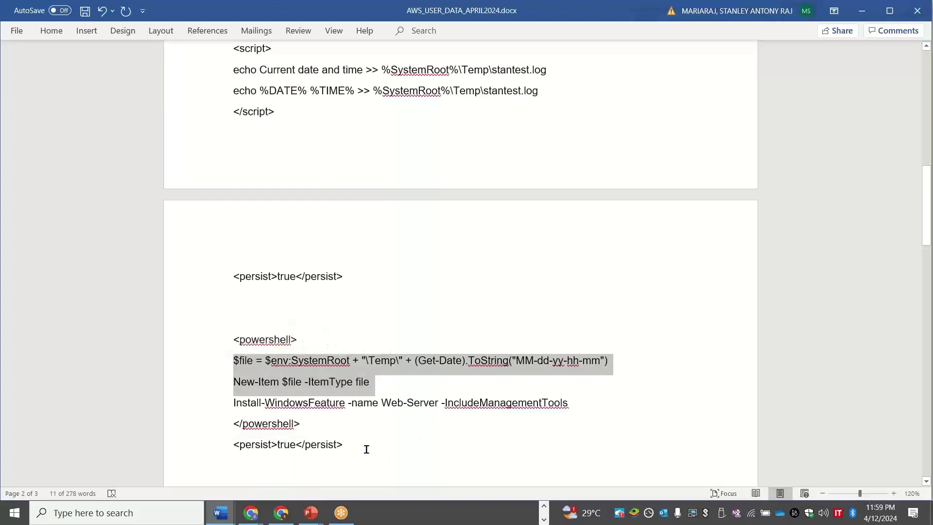
{"action": "left_click_drag", "start_coordinate": [366, 448], "coordinate": [223, 343]}
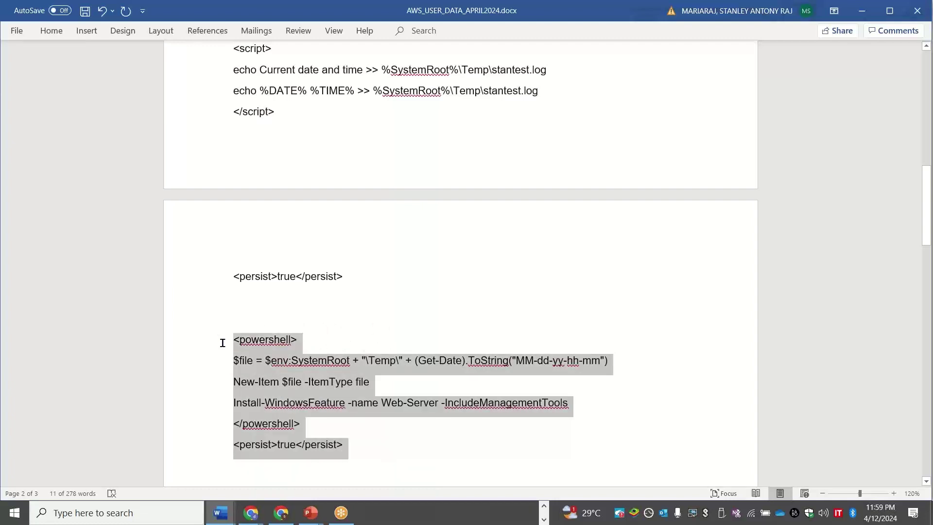
{"action": "left_click_drag", "start_coordinate": [222, 343], "coordinate": [222, 343]}
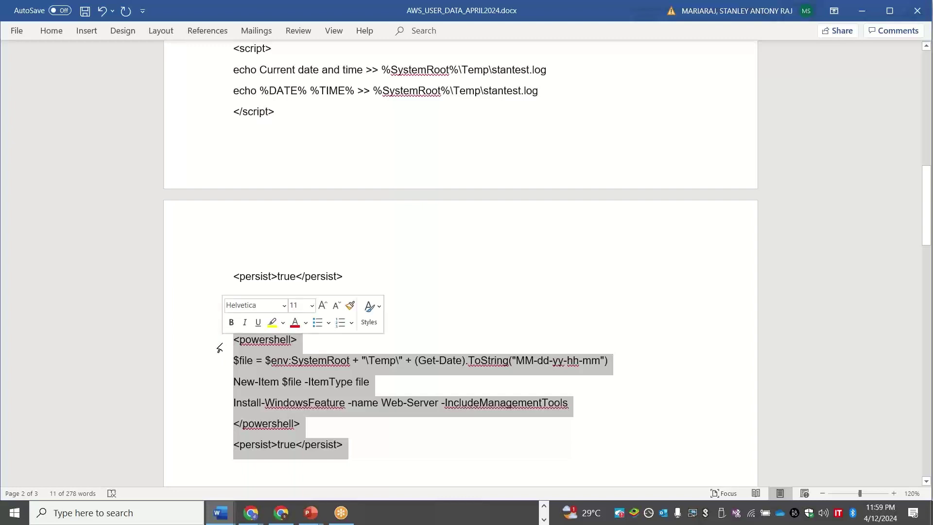
{"action": "left_click", "coordinate": [398, 384]}
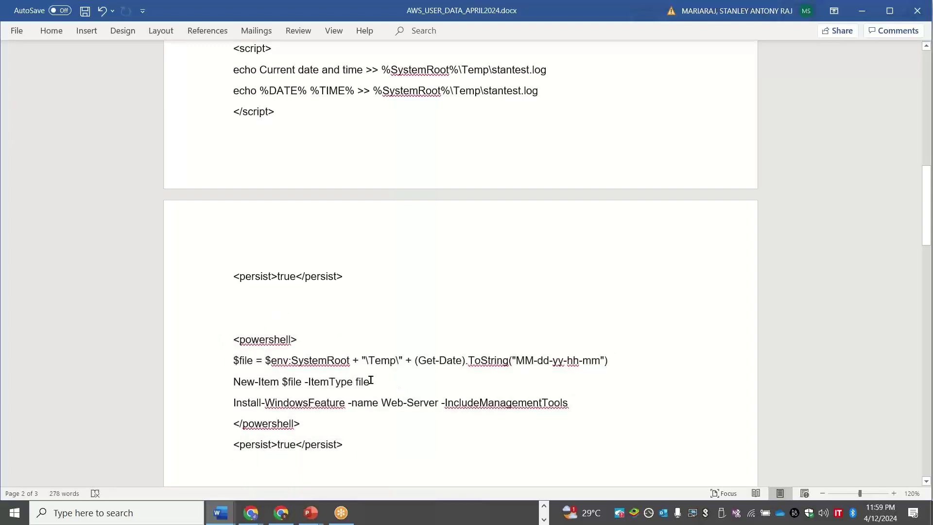
{"action": "left_click_drag", "start_coordinate": [369, 382], "coordinate": [329, 382]}
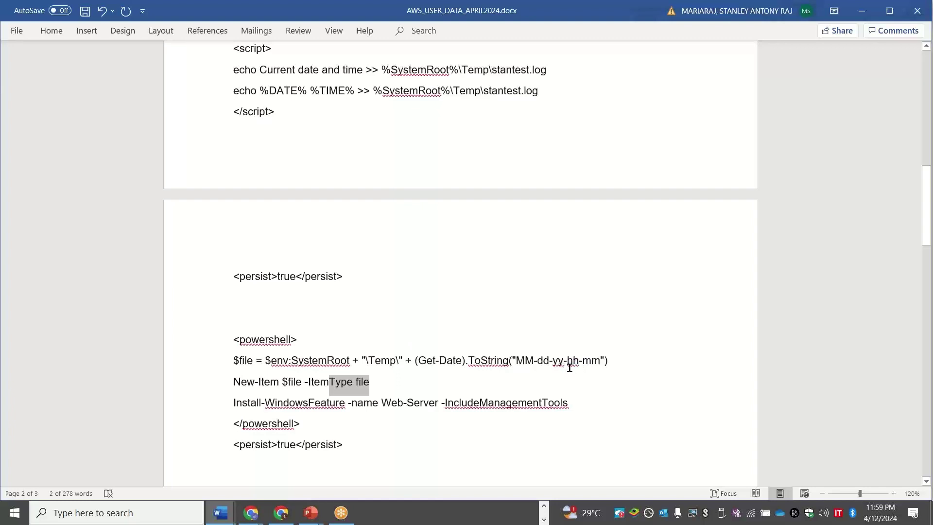
{"action": "left_click_drag", "start_coordinate": [576, 400], "coordinate": [294, 406]}
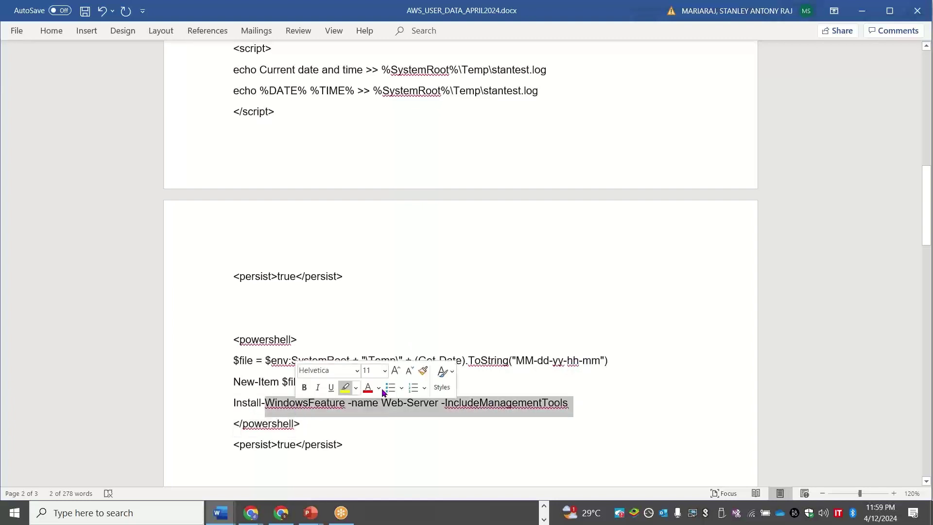
{"action": "left_click", "coordinate": [434, 403]}
{"action": "left_click_drag", "start_coordinate": [434, 403], "coordinate": [382, 404]}
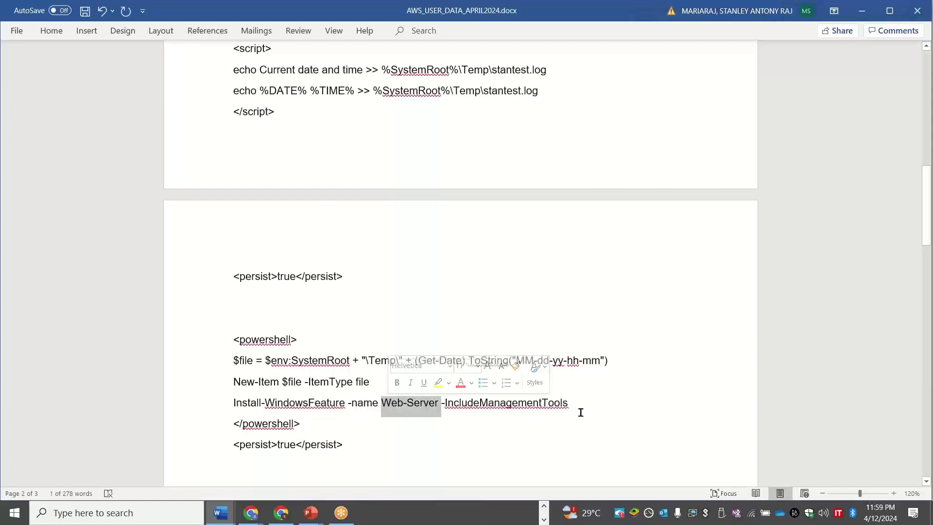
- Review the IncludeManagementTools option, switch to the EC2 console in Chrome, and open the RDP client connection details for stantestsrv01
{"action": "left_click_drag", "start_coordinate": [579, 410], "coordinate": [447, 400]}
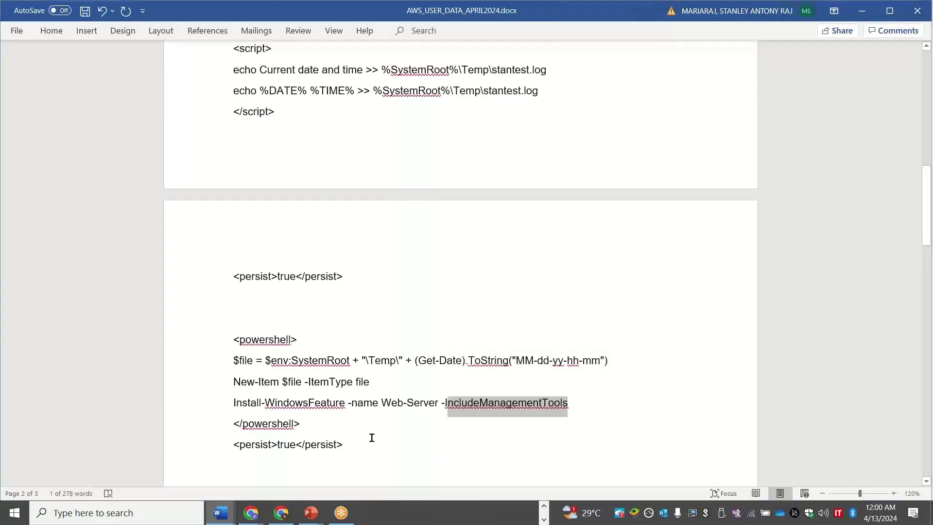
{"action": "key", "text": "alt+Tab"}
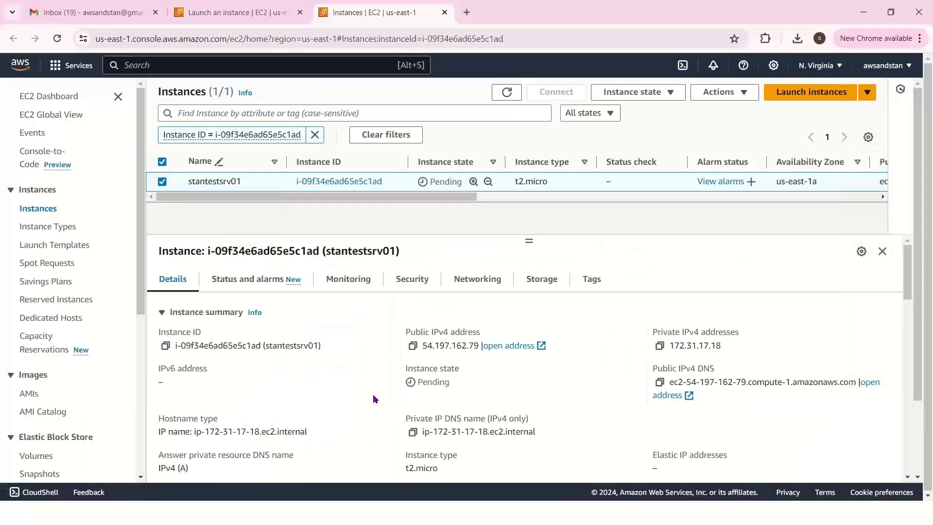
{"action": "left_click", "coordinate": [506, 98]}
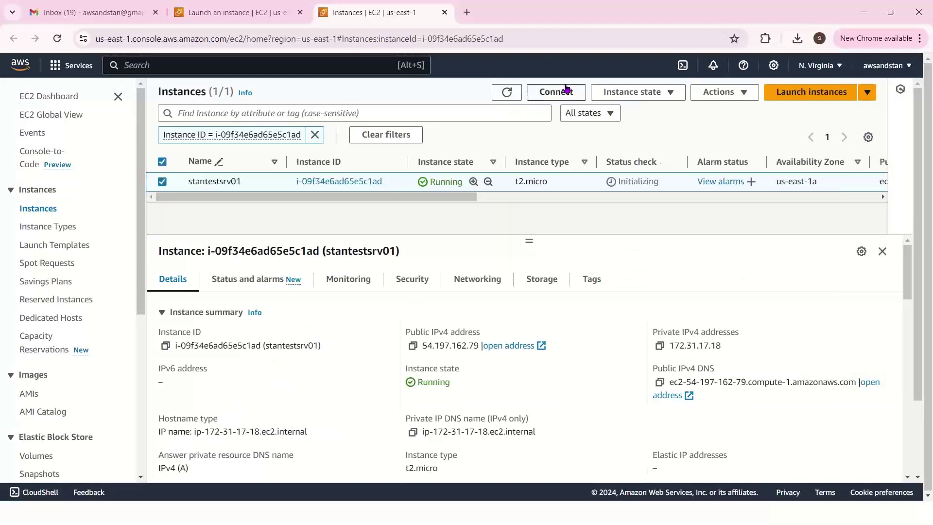
{"action": "left_click", "coordinate": [567, 90]}
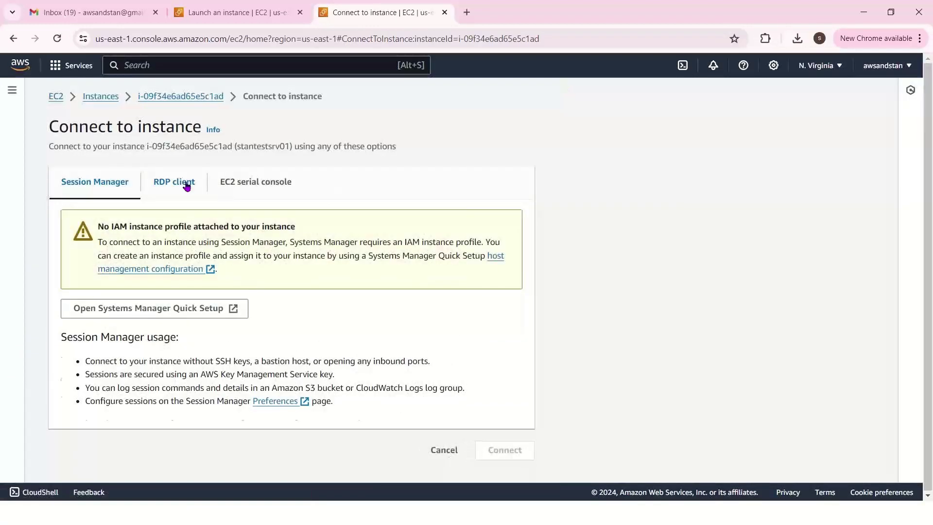
{"action": "left_click", "coordinate": [187, 187]}
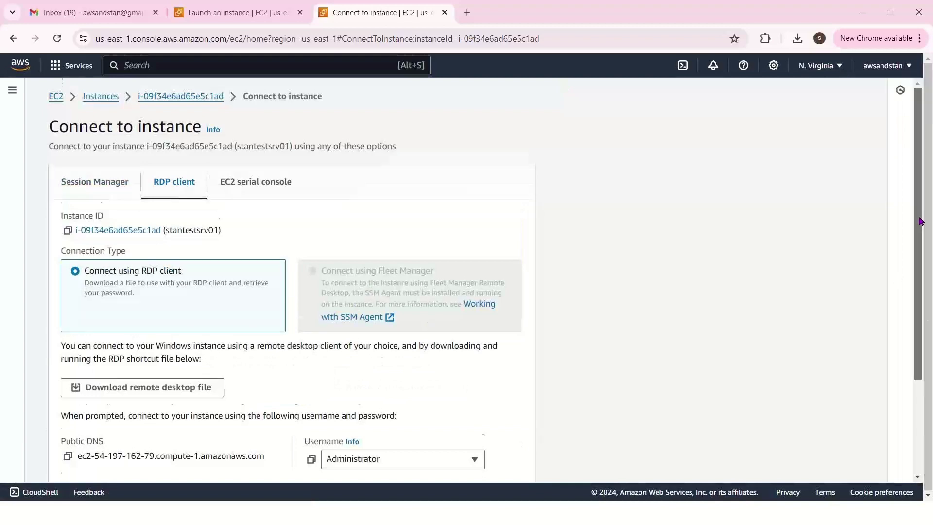
- Decrypt the Windows administrator password of stantestsrv01 using the private key file stannv12apr2024.pem
{"action": "scroll", "coordinate": [918, 219], "scroll_direction": "down", "scroll_amount": 3}
{"action": "left_click", "coordinate": [138, 362]}
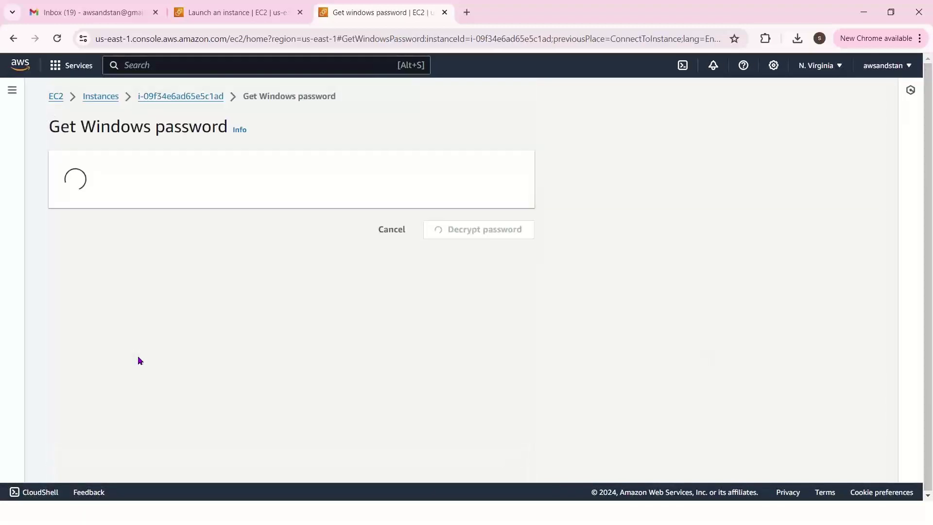
{"action": "left_click", "coordinate": [140, 296]}
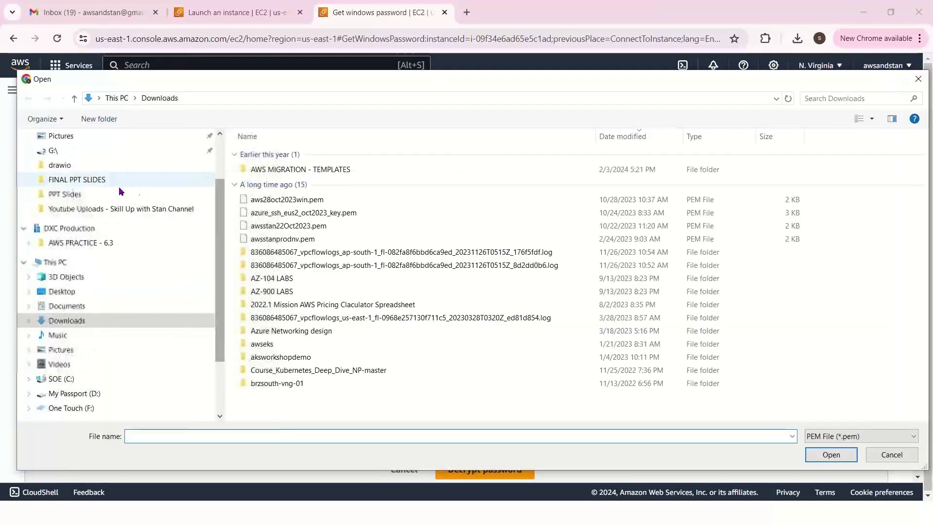
{"action": "double_click", "coordinate": [308, 170]}
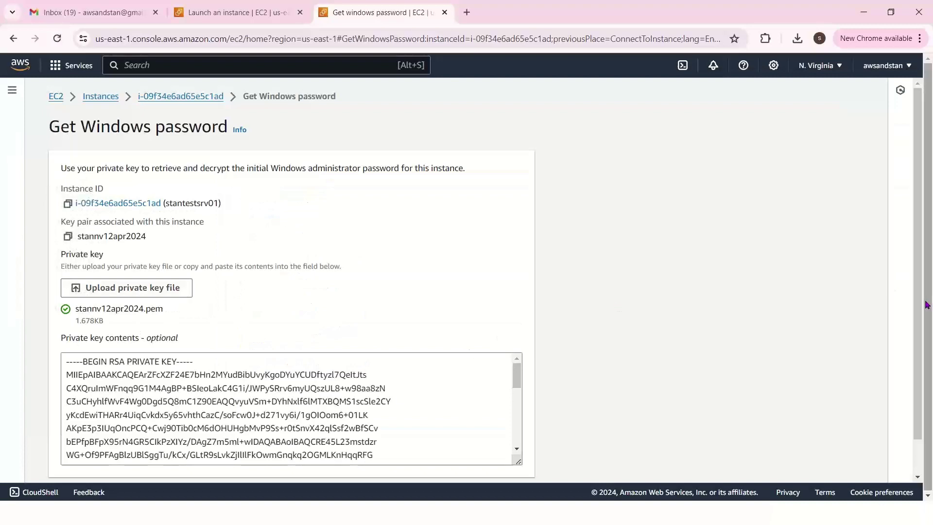
{"action": "scroll", "coordinate": [410, 304], "scroll_direction": "down", "scroll_amount": 1}
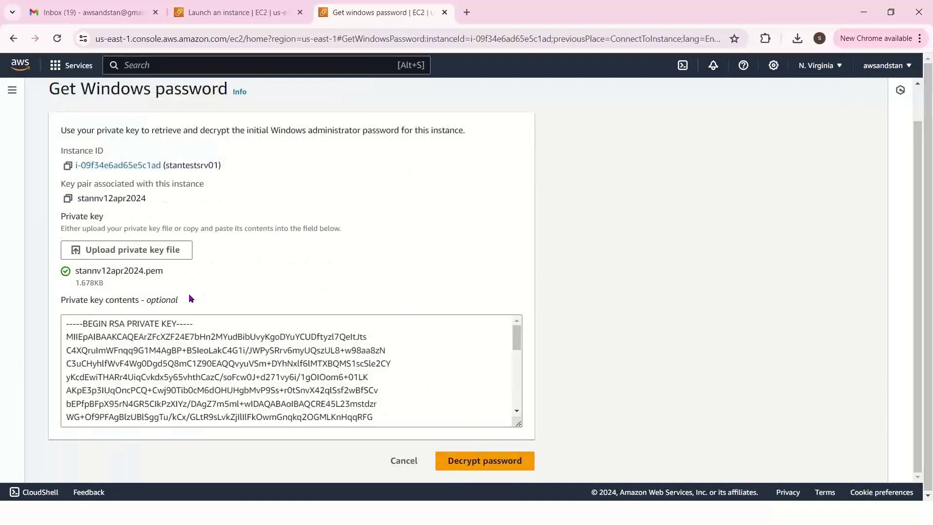
{"action": "left_click", "coordinate": [520, 455]}
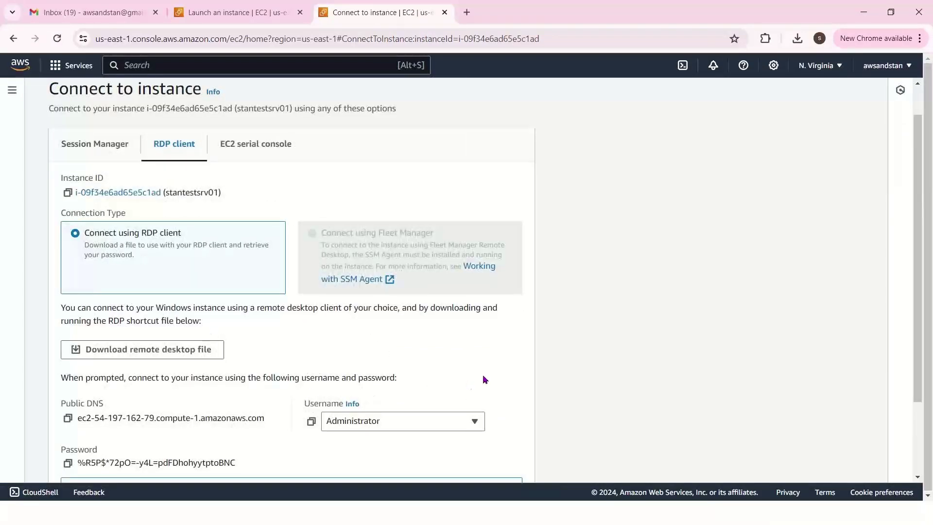
- Copy the decrypted password and record it with the user name Administrator below the first persist tag in the Word document
{"action": "left_click_drag", "start_coordinate": [917, 235], "coordinate": [919, 358]}
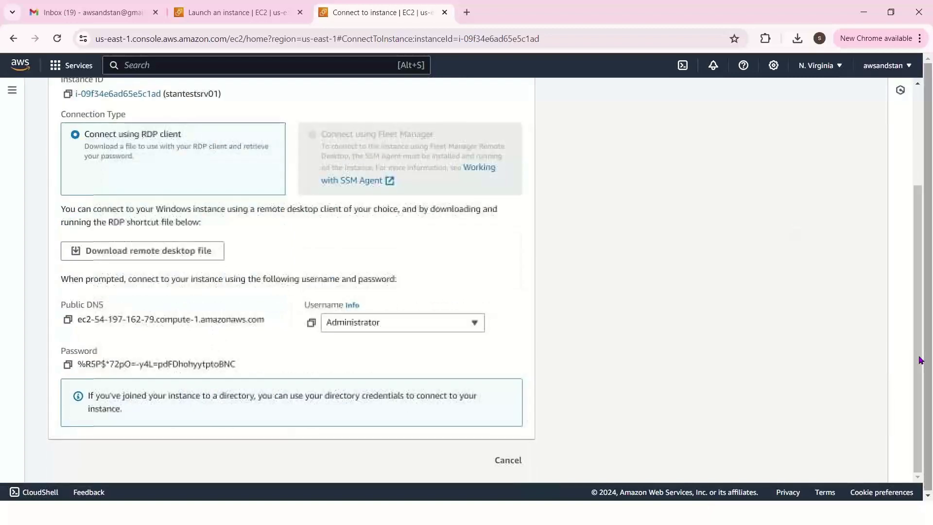
{"action": "left_click", "coordinate": [67, 364]}
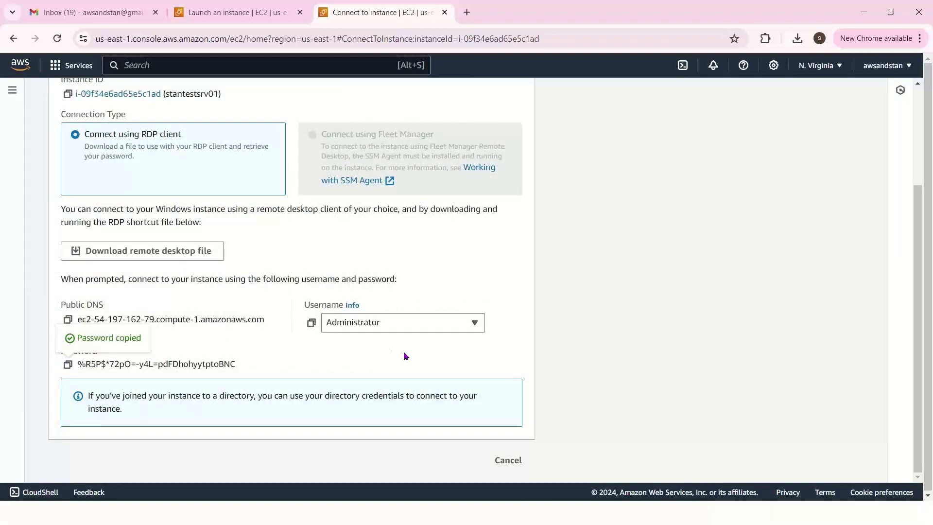
{"action": "key", "text": "alt+Tab"}
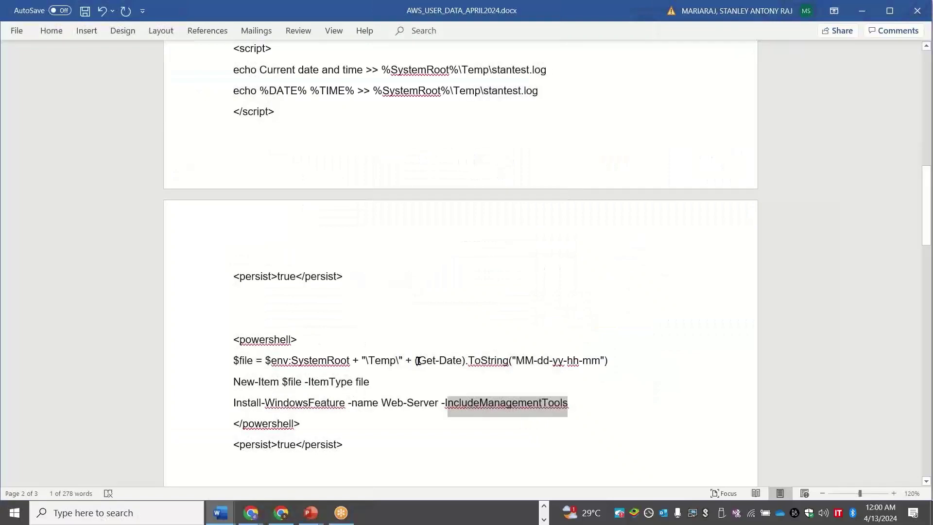
{"action": "left_click", "coordinate": [362, 277]}
{"action": "key", "text": "Return"}
{"action": "key", "text": "Return"}
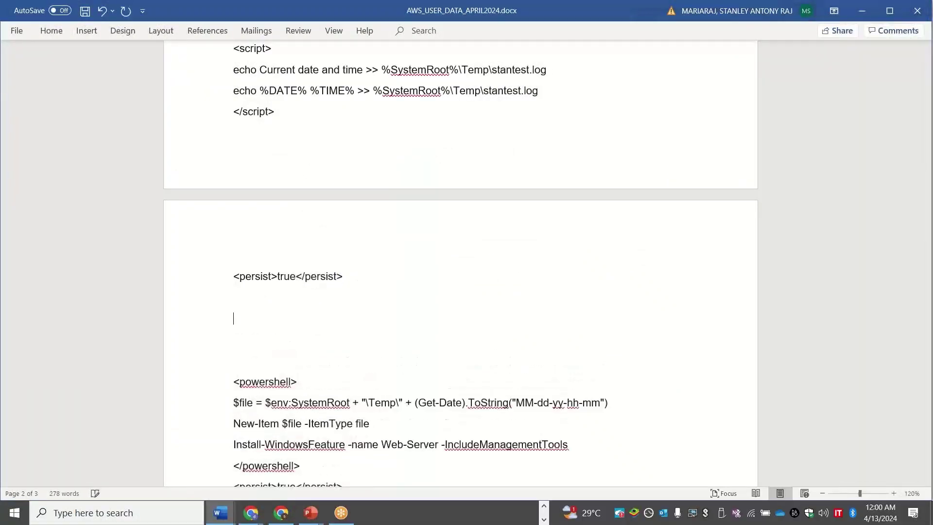
{"action": "type", "text": "Administrator"}
{"action": "key", "text": "Return"}
{"action": "key", "text": "ctrl+v"}
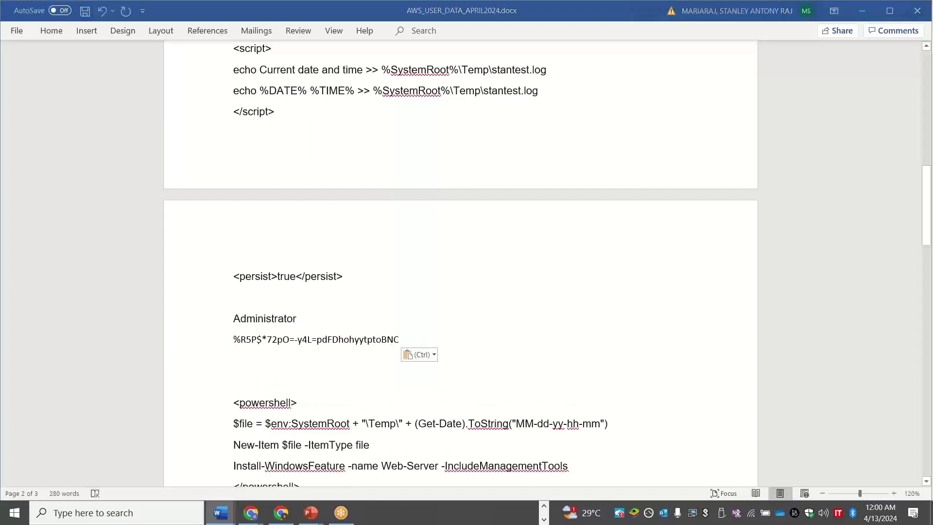
- Switch back to Chrome, open the summary page of stantestsrv01 and copy its public IPv4 address
{"action": "key", "text": "alt+Tab"}
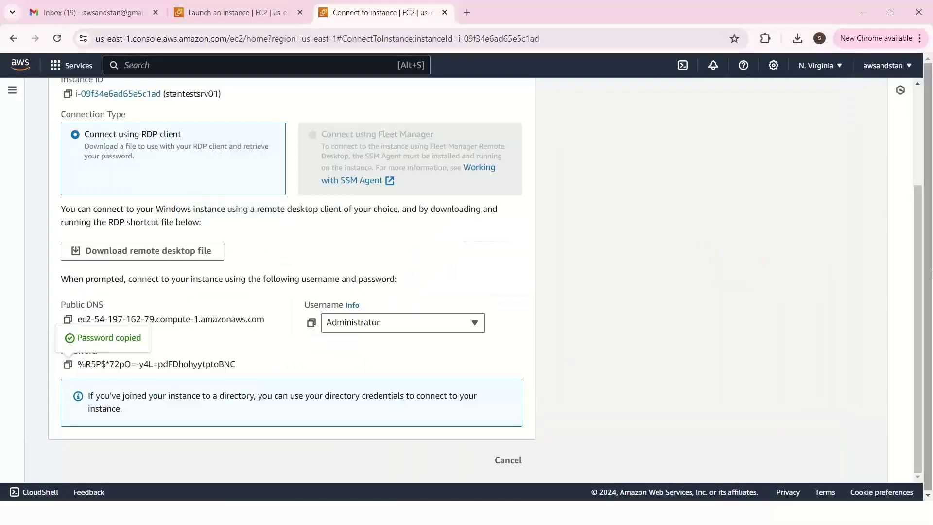
{"action": "scroll", "coordinate": [924, 293], "scroll_direction": "up", "scroll_amount": 3}
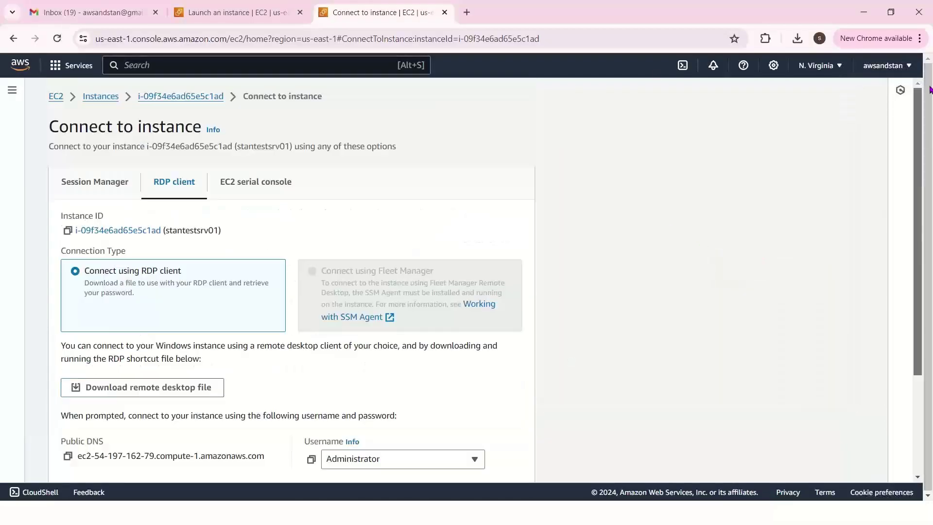
{"action": "left_click", "coordinate": [179, 97]}
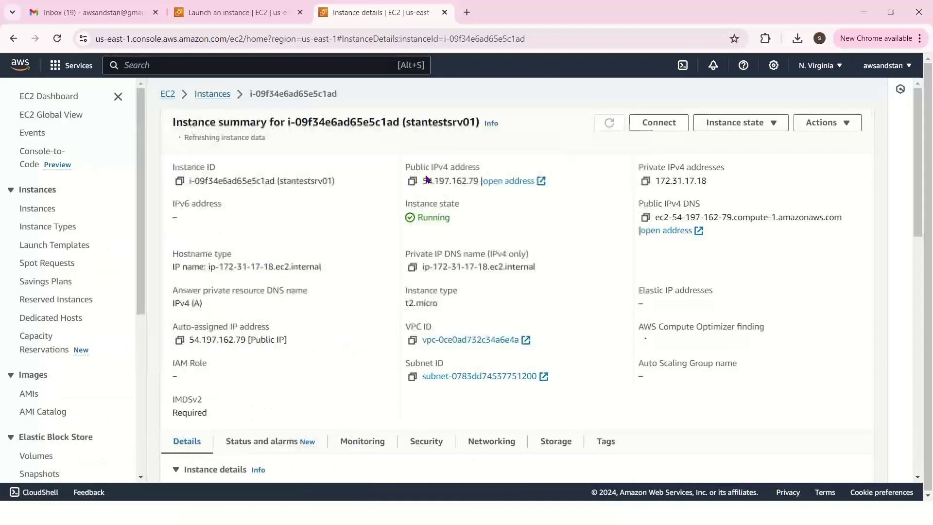
{"action": "left_click", "coordinate": [412, 178]}
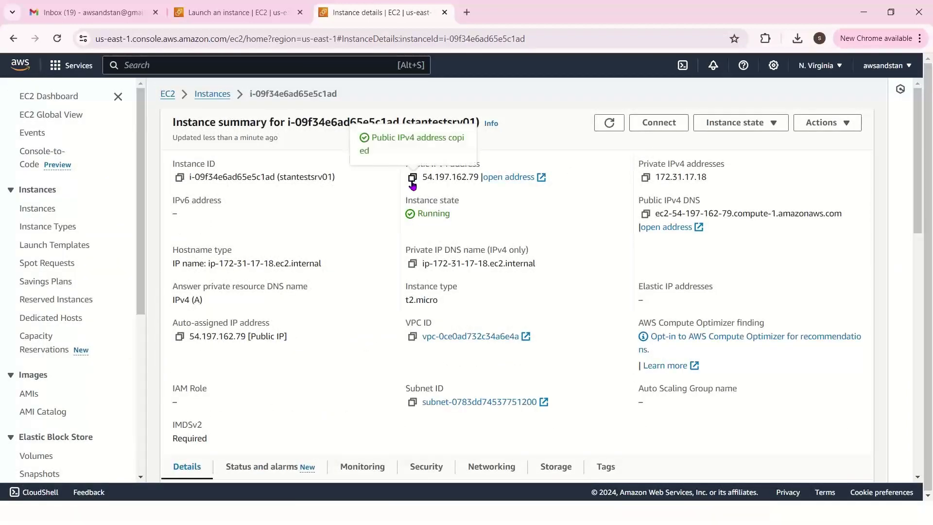
{"action": "key", "text": "super+r"}
{"action": "type", "text": "sts"}
{"action": "key", "text": "Escape"}
- Run mstsc to open Remote Desktop Connection and start a connection to the copied public IPv4 address 54.197.162.79
{"action": "key", "text": "super+r"}
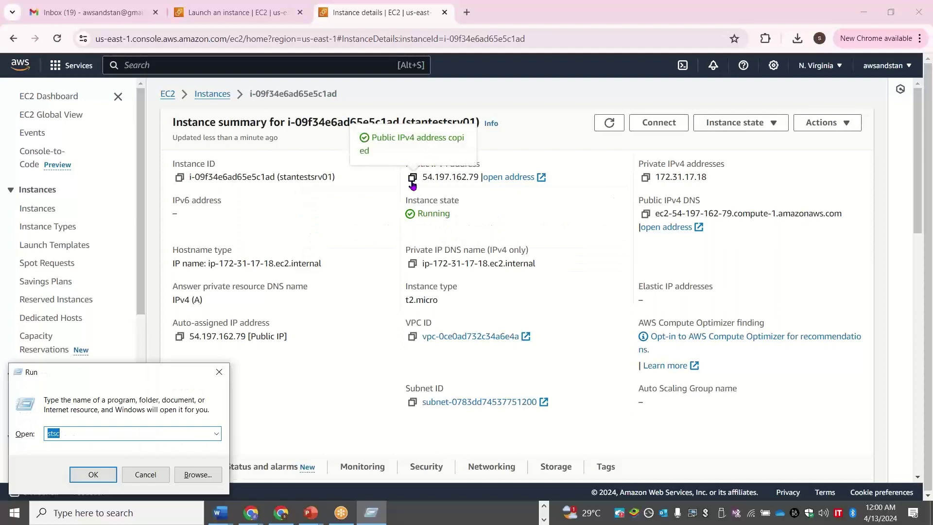
{"action": "type", "text": "mstsc"}
{"action": "key", "text": "Return"}
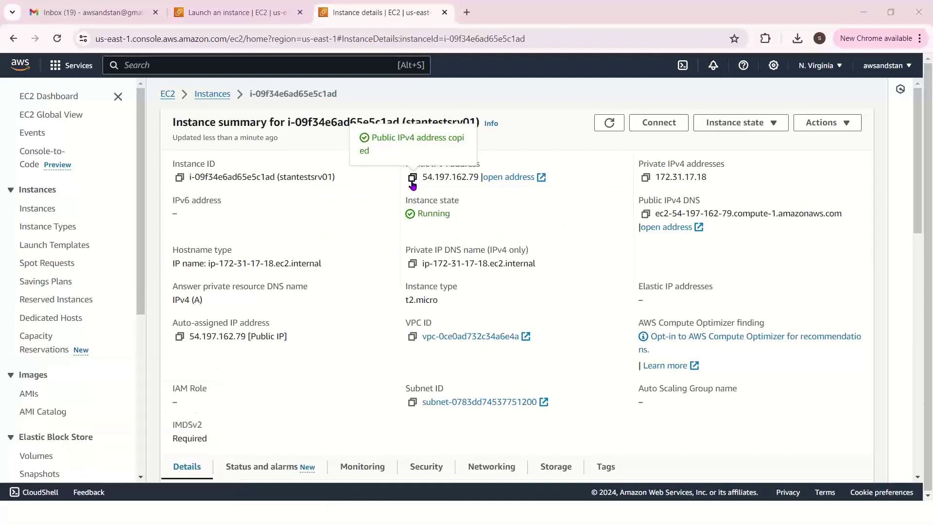
{"action": "key", "text": "ctrl+v"}
{"action": "key", "text": "Return"}
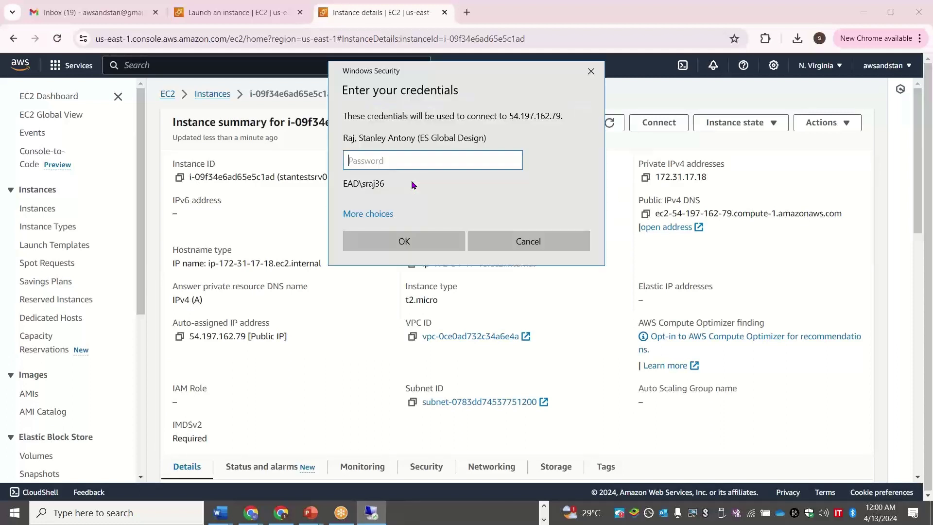
- Choose to use a different account for the remote login and enter Administrator as the user name
{"action": "left_click", "coordinate": [355, 215]}
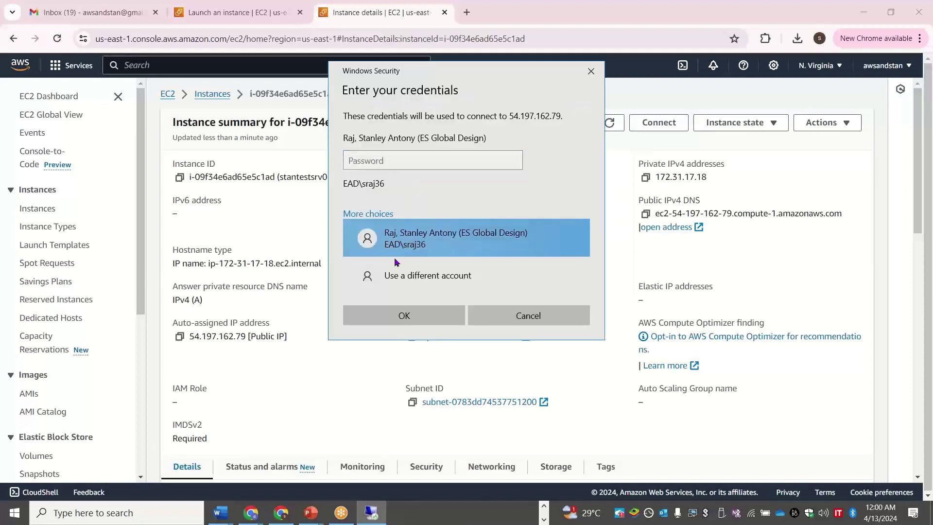
{"action": "left_click", "coordinate": [408, 276]}
{"action": "type", "text": "Ad"}
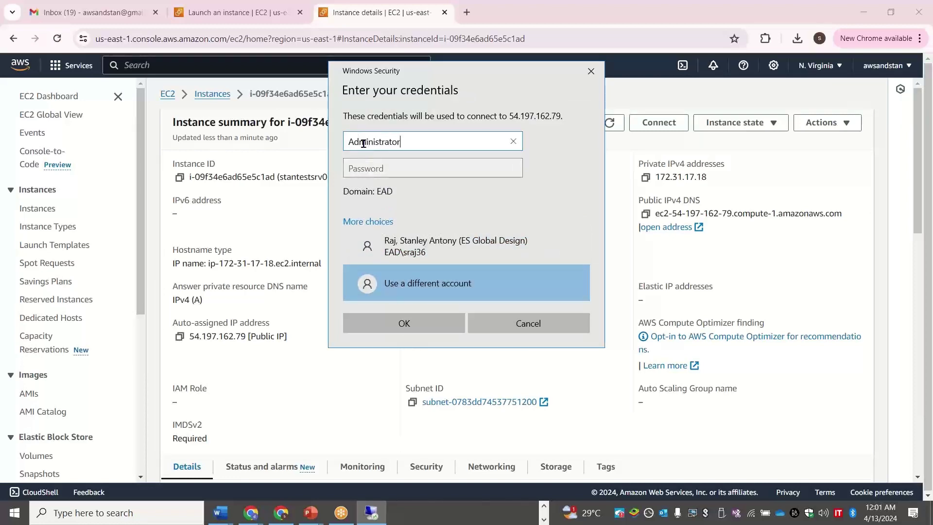
{"action": "type", "text": "ministrator"}
- Copy the administrator password from the Word document into the password field of the remote login credentials
{"action": "key", "text": "alt+Tab"}
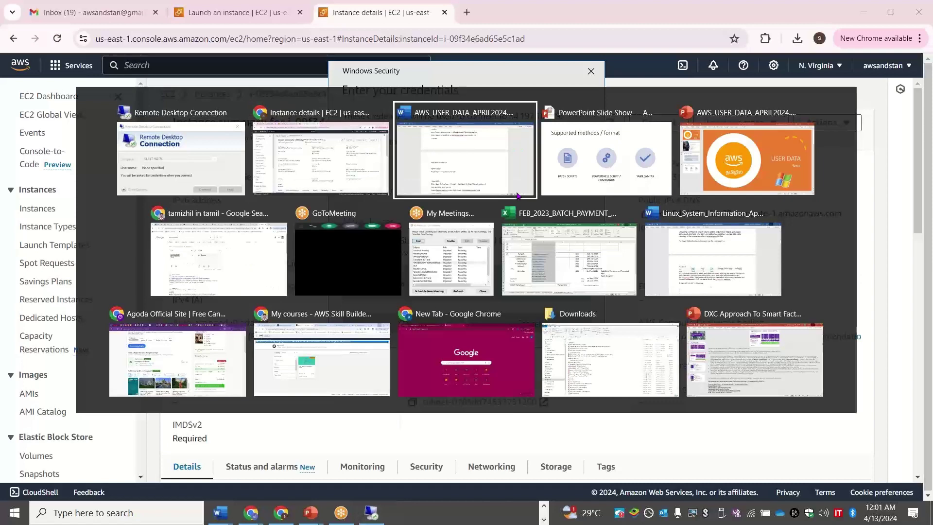
{"action": "left_click", "coordinate": [517, 195]}
{"action": "left_click_drag", "start_coordinate": [413, 341], "coordinate": [223, 341]}
{"action": "key", "text": "alt+Tab"}
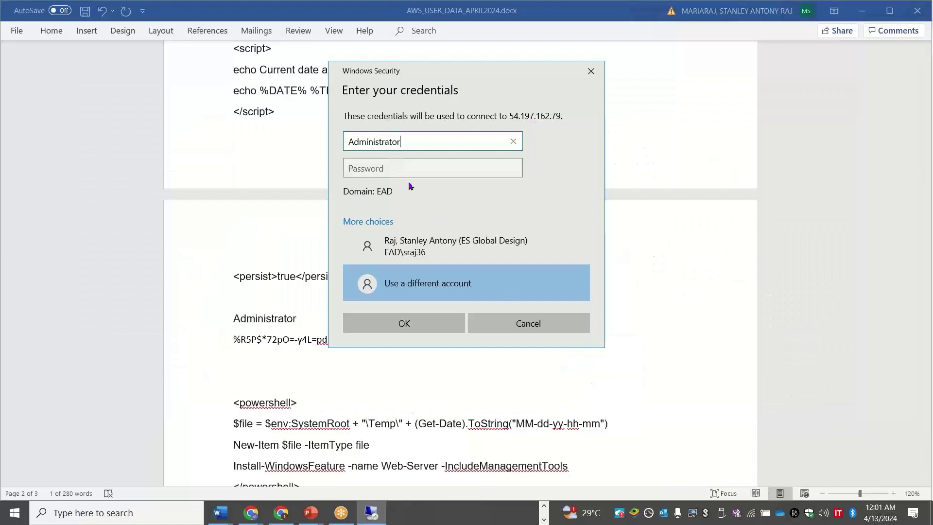
{"action": "left_click", "coordinate": [393, 167]}
{"action": "key", "text": "ctrl+v"}
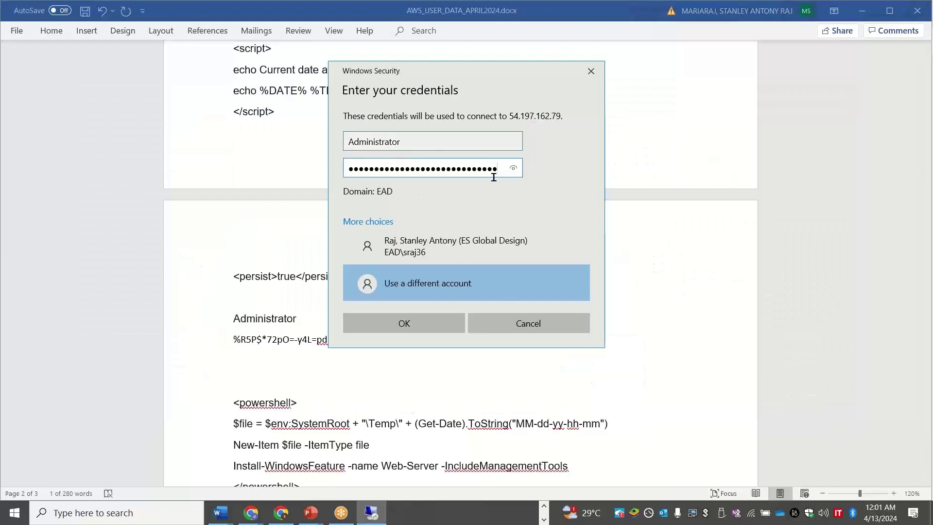
- Reveal the entered password to check it, submit the credentials and accept connecting despite the certificate errors
{"action": "left_click", "coordinate": [511, 168]}
{"action": "left_click", "coordinate": [511, 169]}
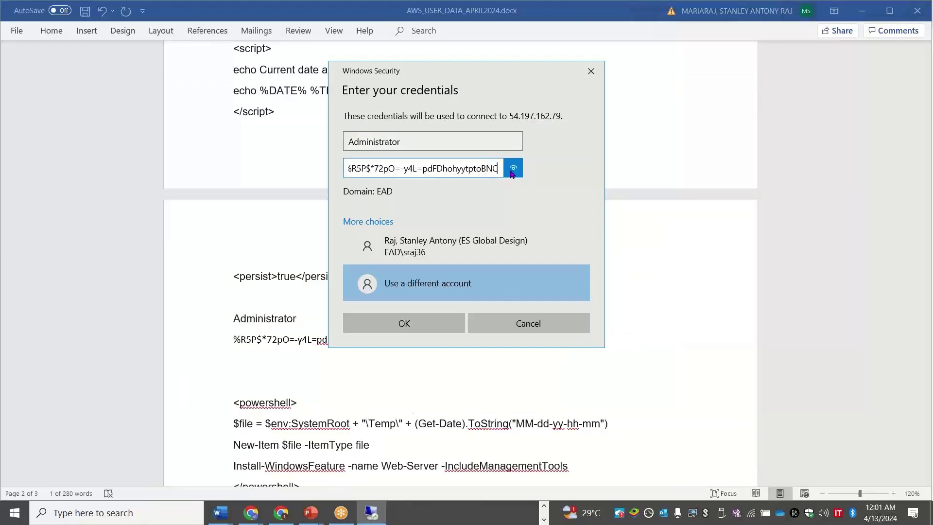
{"action": "left_click", "coordinate": [413, 319]}
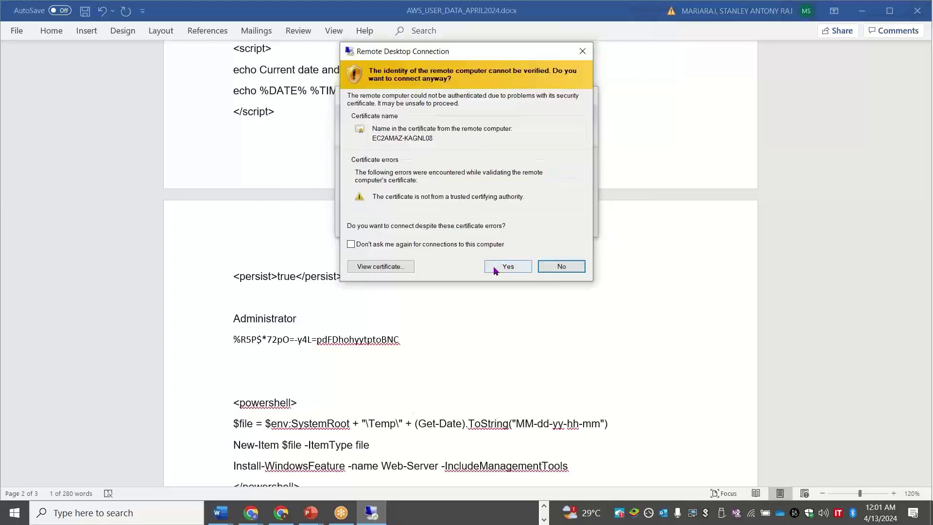
{"action": "left_click", "coordinate": [494, 267]}
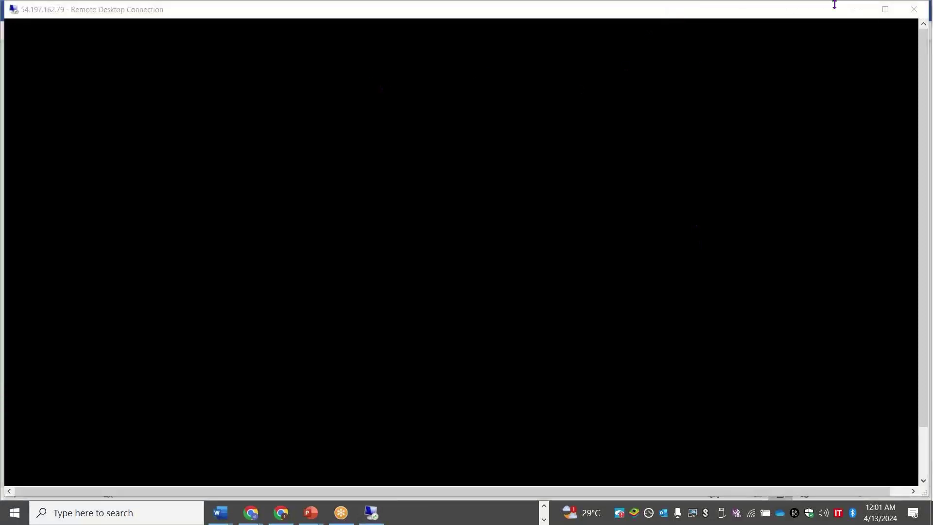
- Minimize the remote desktop session and select the whole PowerShell user data example with its persist tag in the Word document
{"action": "left_click", "coordinate": [855, 9]}
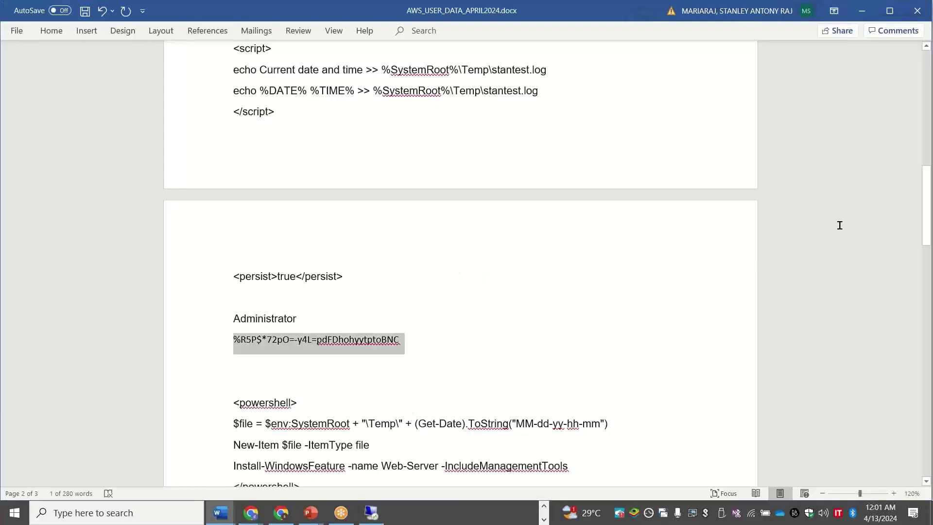
{"action": "left_click_drag", "start_coordinate": [928, 184], "coordinate": [931, 237]}
{"action": "left_click_drag", "start_coordinate": [355, 234], "coordinate": [239, 161]}
{"action": "left_click_drag", "start_coordinate": [277, 204], "coordinate": [234, 143]}
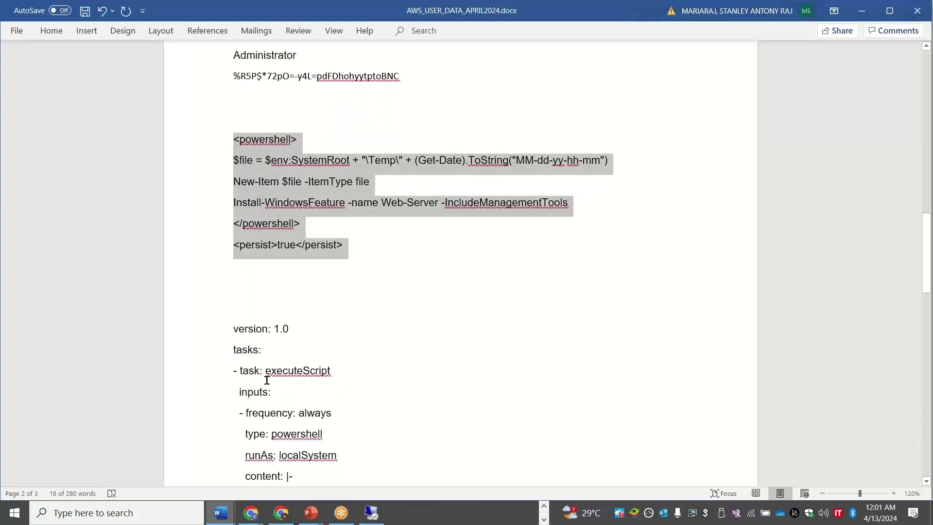
- Switch to the EC2 console in Chrome and open the full Instances list
{"action": "key", "text": "alt+Tab"}
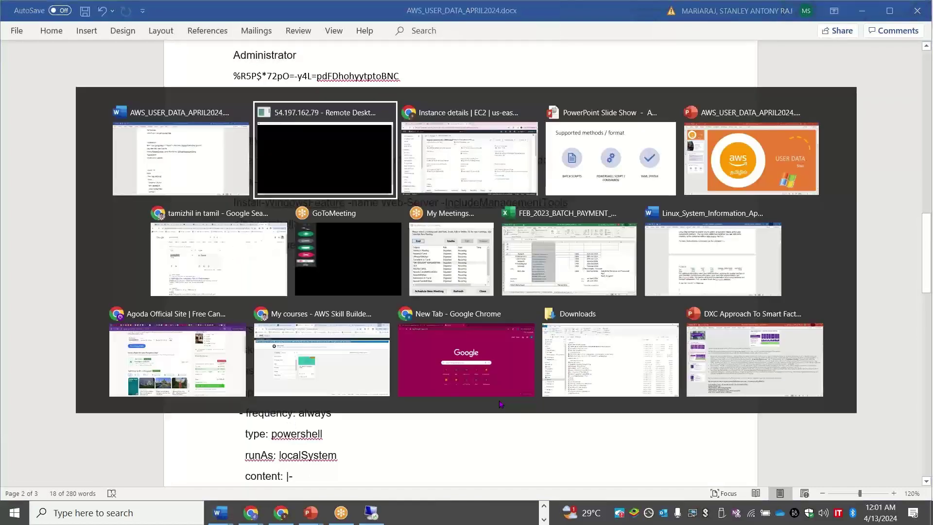
{"action": "key", "text": "alt+Tab"}
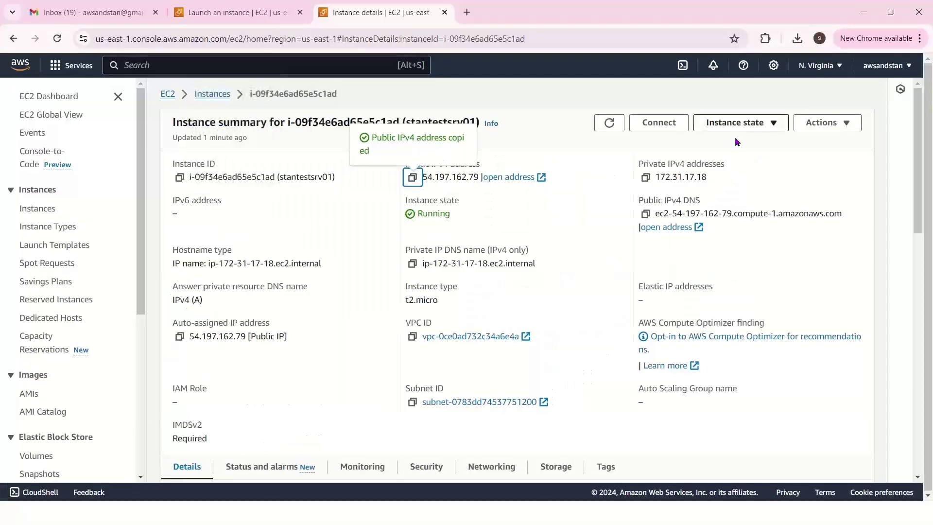
{"action": "left_click", "coordinate": [214, 94]}
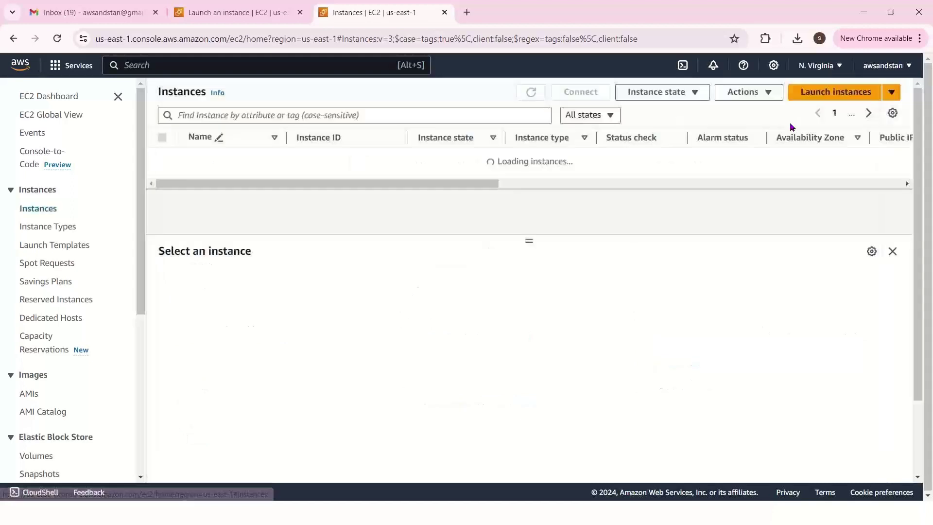
- Start launching a new EC2 instance and name it stantstsrv02
{"action": "left_click", "coordinate": [830, 97]}
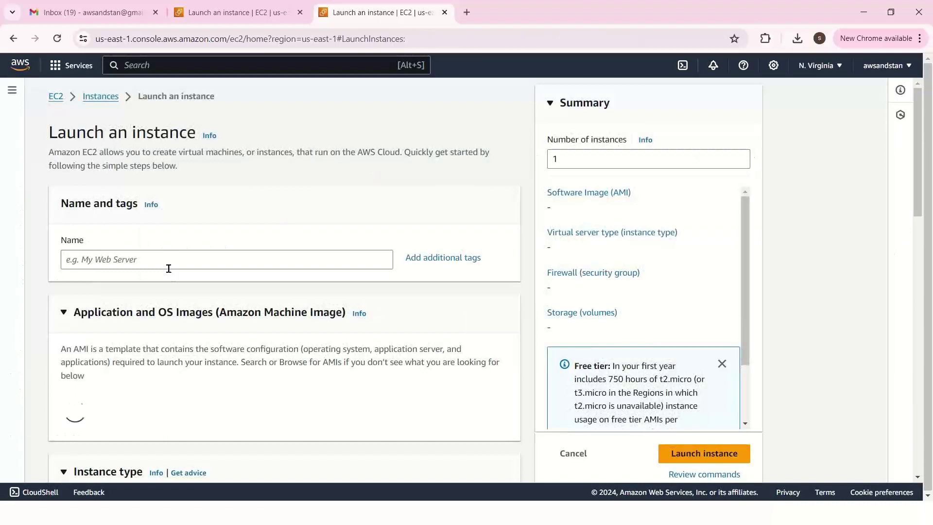
{"action": "left_click", "coordinate": [168, 256]}
{"action": "type", "text": "stantst"}
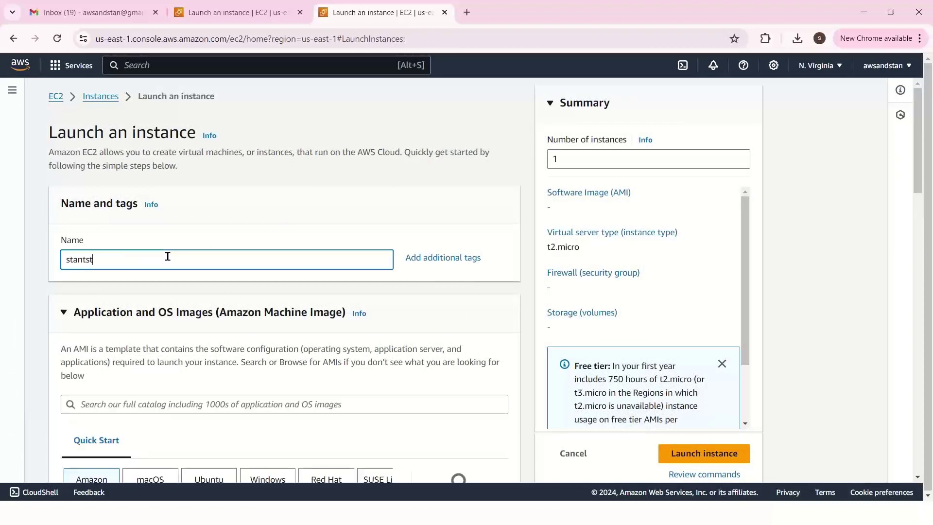
{"action": "type", "text": "srv02"}
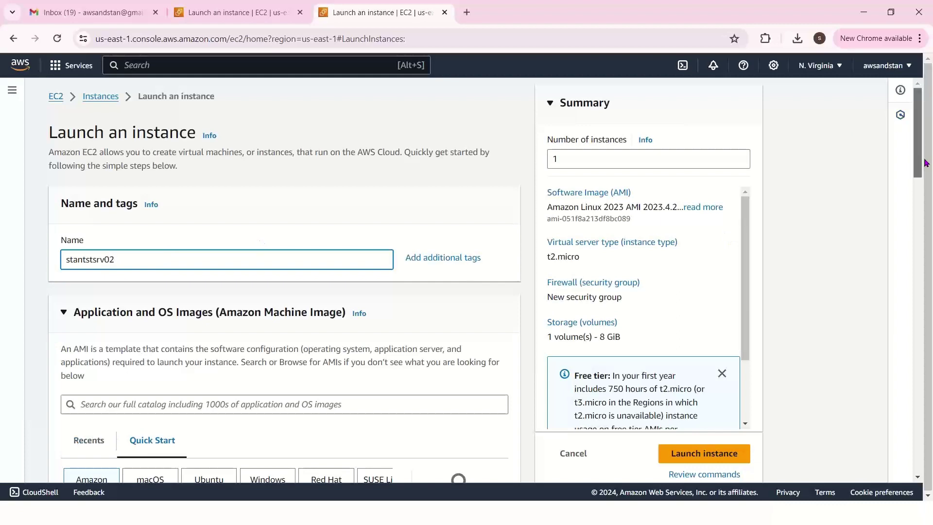
- Choose the Windows quick start image and set the AMI to Microsoft Windows Server 2019 Base
{"action": "left_click_drag", "start_coordinate": [923, 156], "coordinate": [925, 225]}
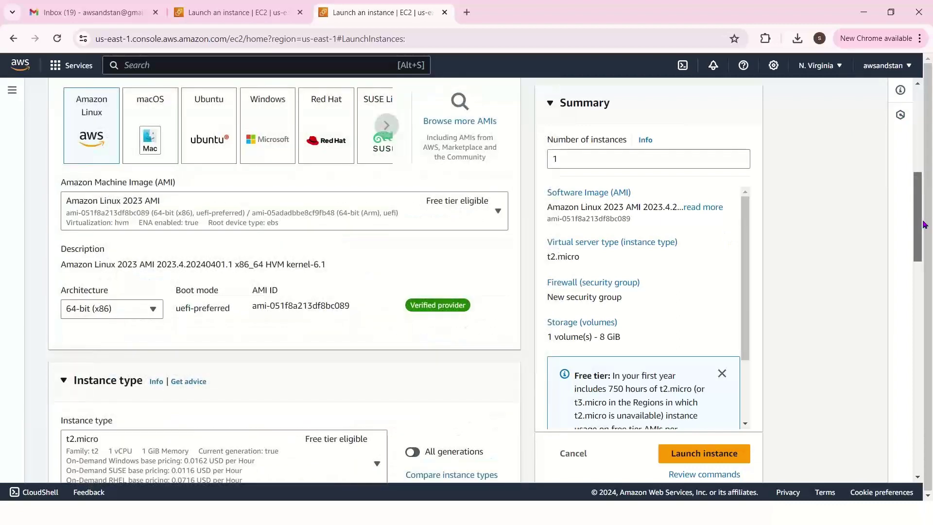
{"action": "left_click", "coordinate": [283, 135]}
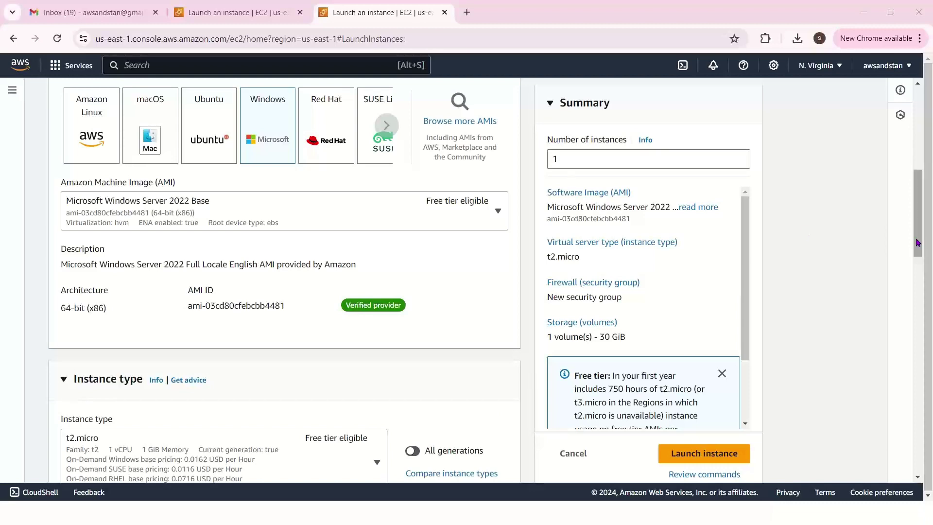
{"action": "left_click", "coordinate": [498, 211]}
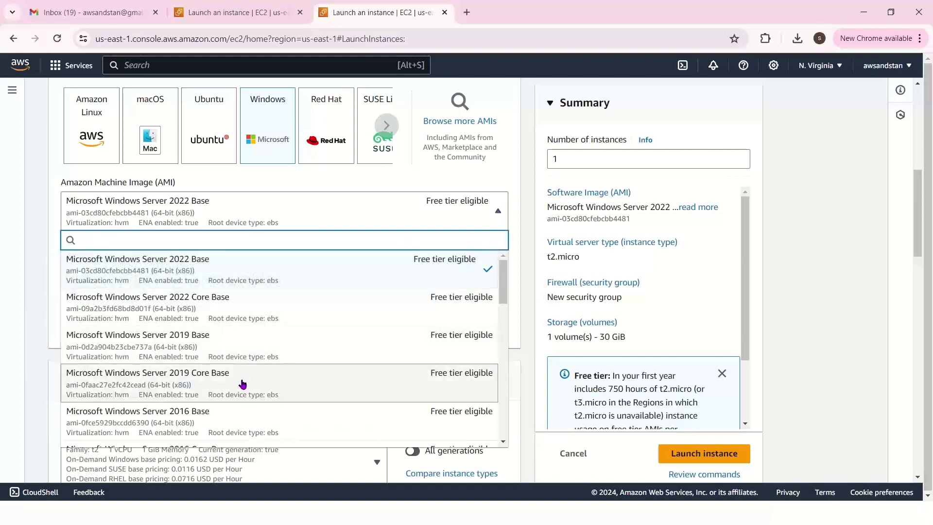
{"action": "key", "text": "Return"}
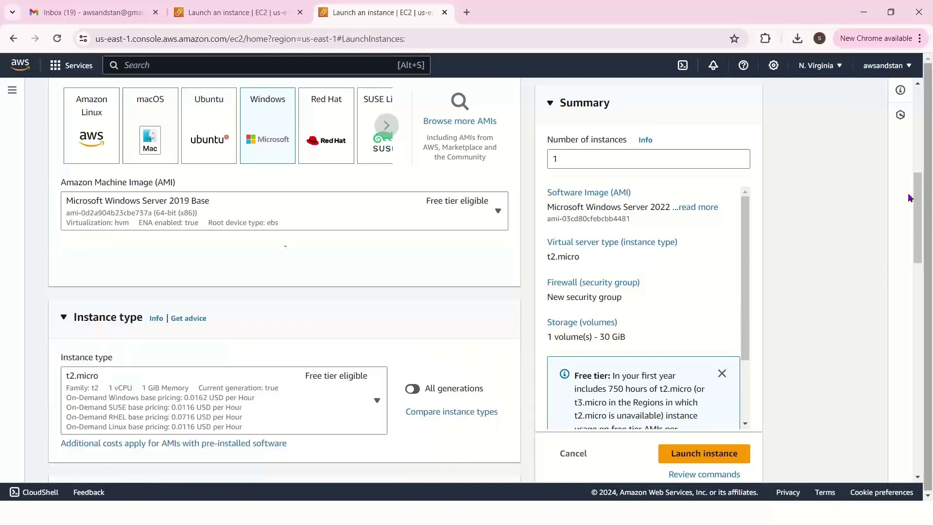
- Assign the stannv12apr2024 key pair to the instance and allow HTTP traffic from the internet in its new security group
{"action": "scroll", "coordinate": [922, 253], "scroll_direction": "down", "scroll_amount": 7}
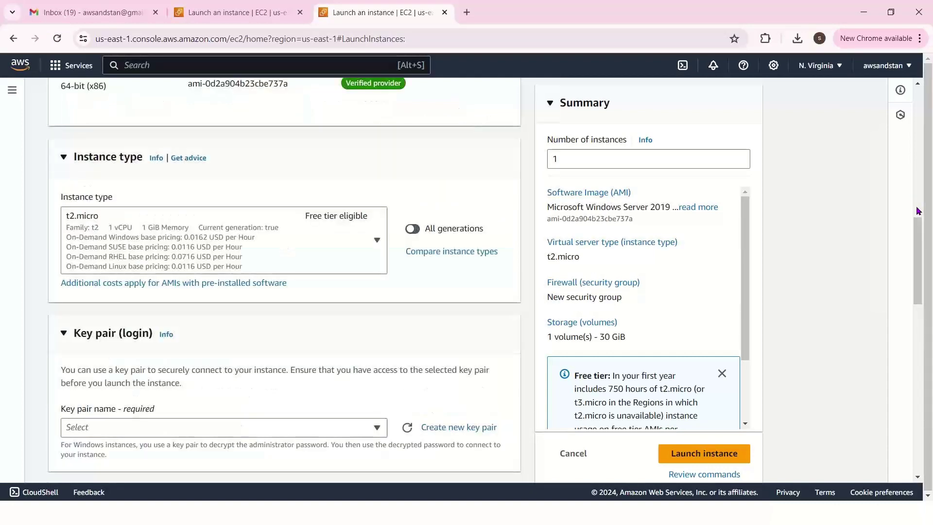
{"action": "scroll", "coordinate": [920, 285], "scroll_direction": "down", "scroll_amount": 1}
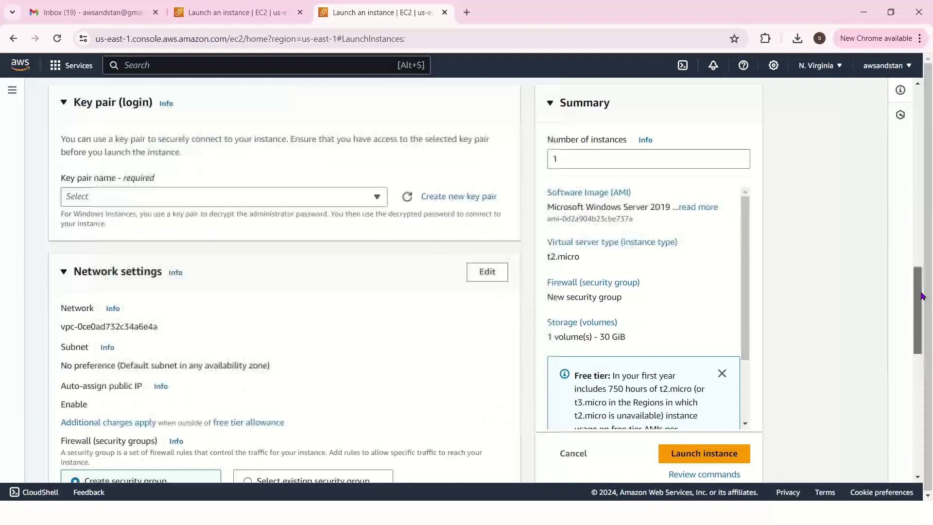
{"action": "left_click", "coordinate": [369, 192]}
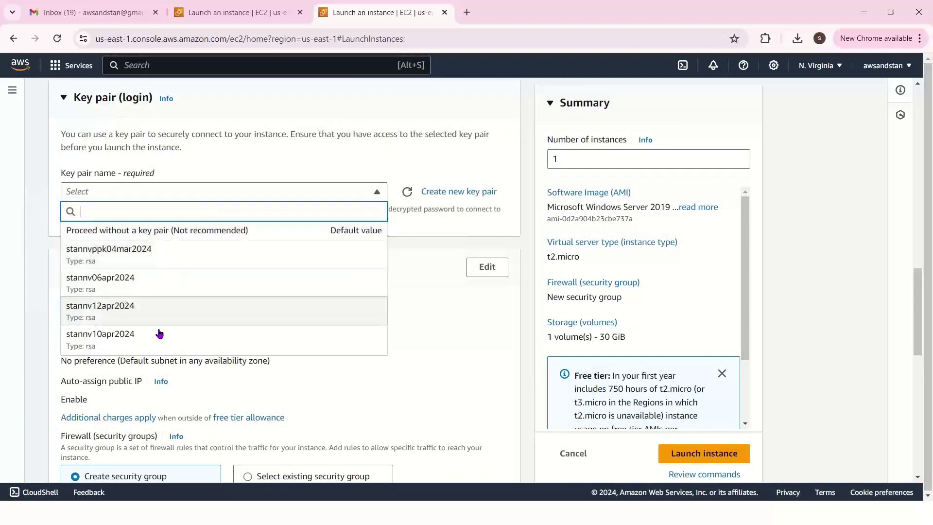
{"action": "left_click", "coordinate": [156, 316]}
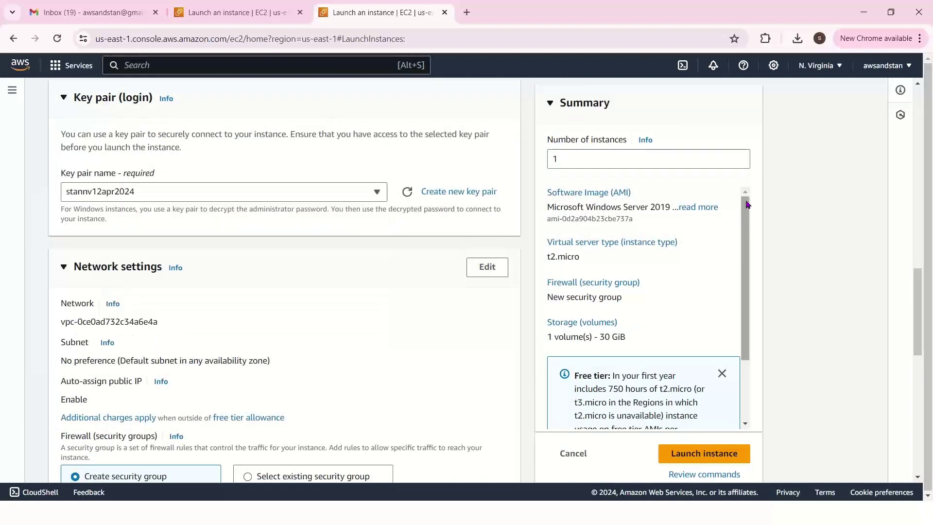
{"action": "scroll", "coordinate": [922, 291], "scroll_direction": "down", "scroll_amount": 7}
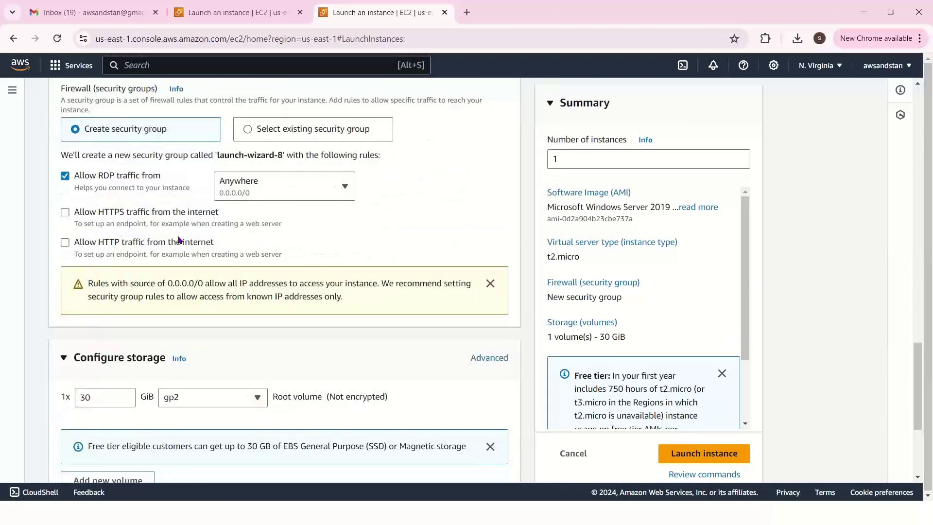
{"action": "left_click", "coordinate": [187, 241]}
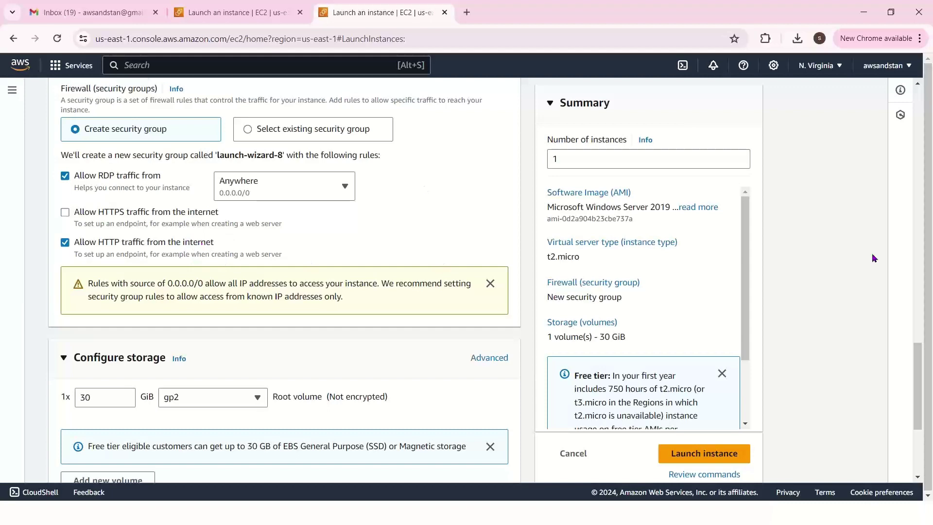
- Paste the copied PowerShell script with its persist tag into the user data of the advanced details and launch the instance
{"action": "left_click_drag", "start_coordinate": [917, 345], "coordinate": [927, 419]}
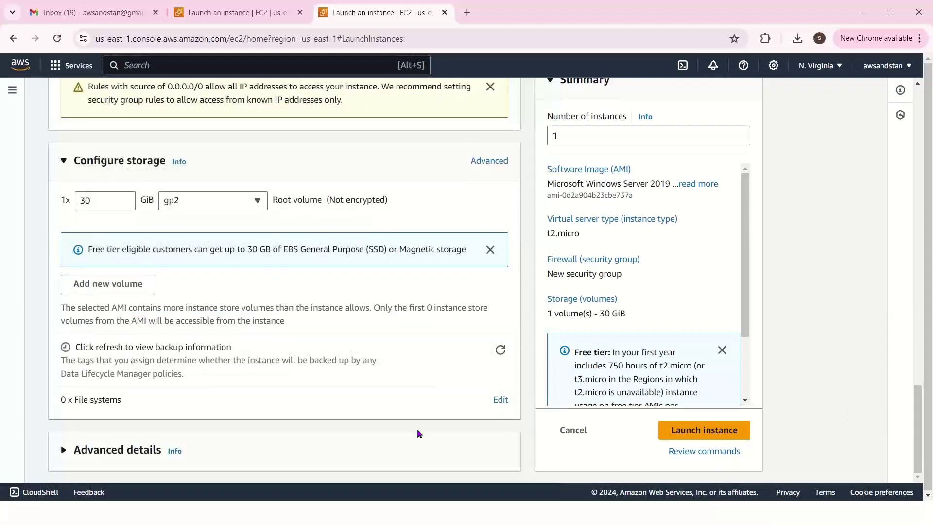
{"action": "left_click", "coordinate": [138, 449]}
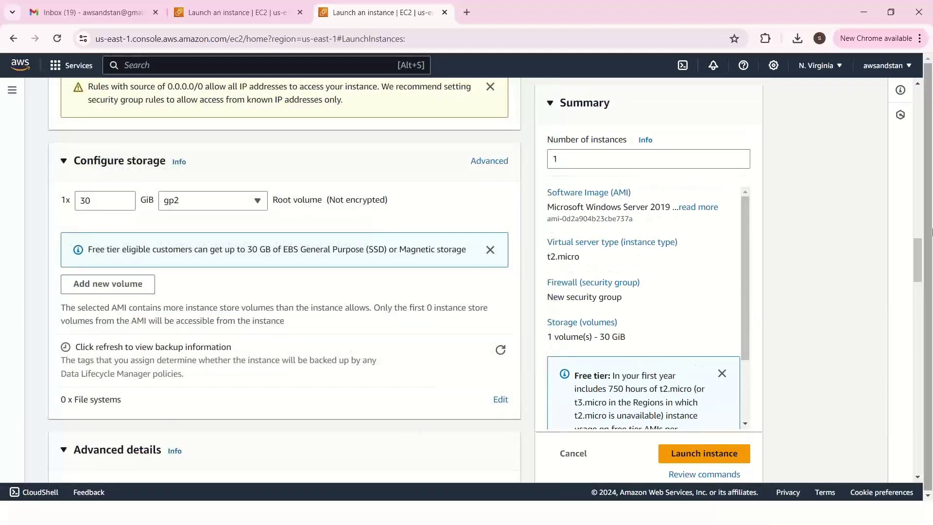
{"action": "left_click_drag", "start_coordinate": [925, 236], "coordinate": [931, 452]}
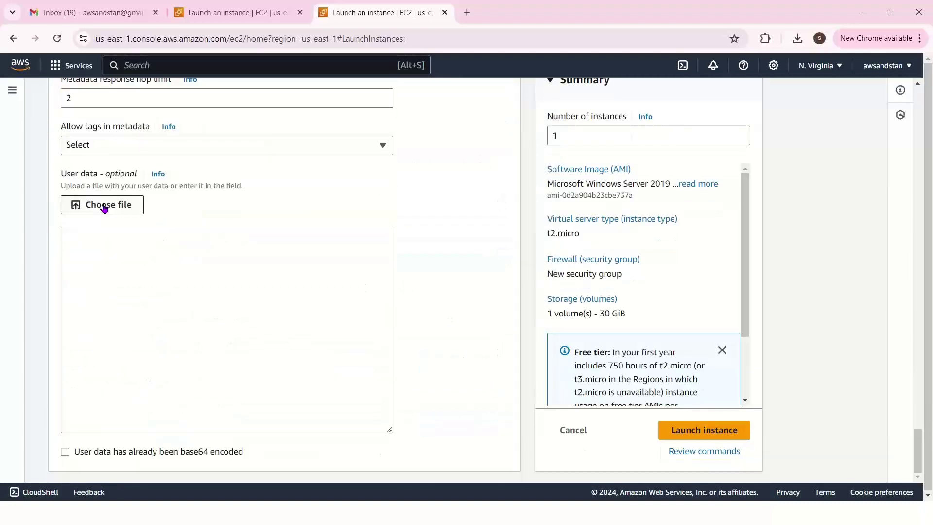
{"action": "left_click", "coordinate": [107, 256]}
{"action": "key", "text": "ctrl+v"}
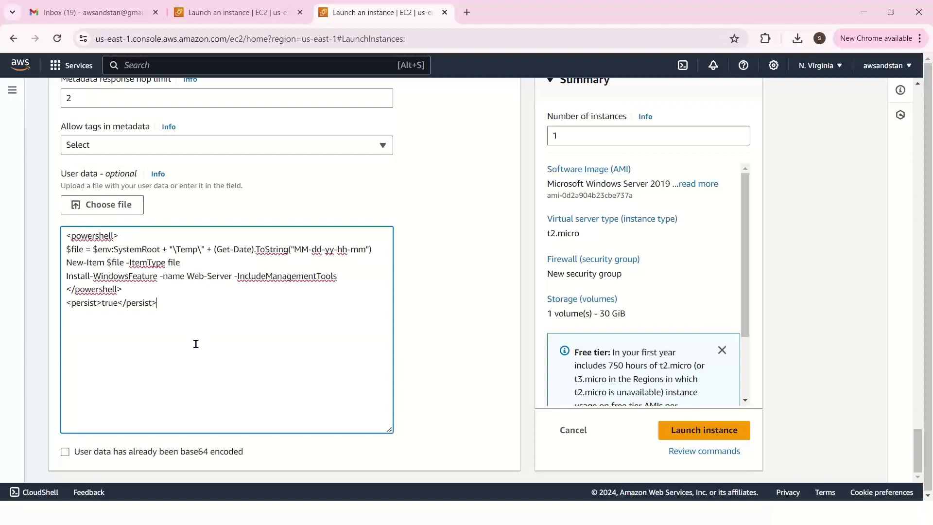
{"action": "left_click", "coordinate": [680, 426]}
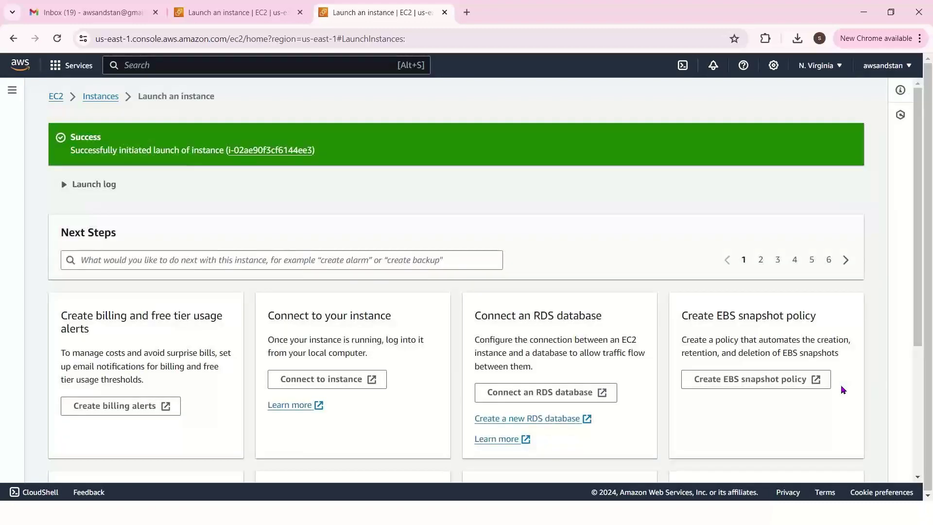
- Switch to the remote desktop session of the first instance and browse to the C:\Windows\Temp folder in File Explorer
{"action": "key", "text": "alt+Tab"}
{"action": "key", "text": "alt+Tab"}
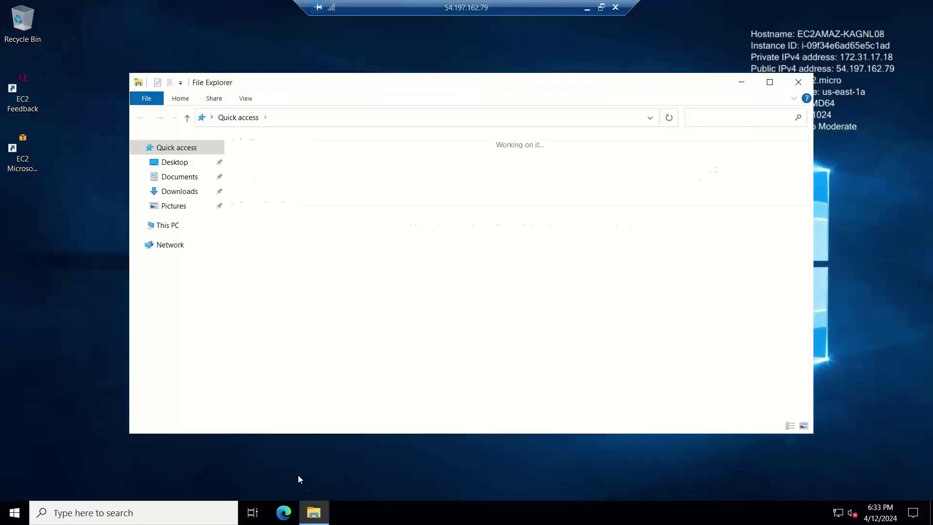
{"action": "left_click", "coordinate": [163, 227]}
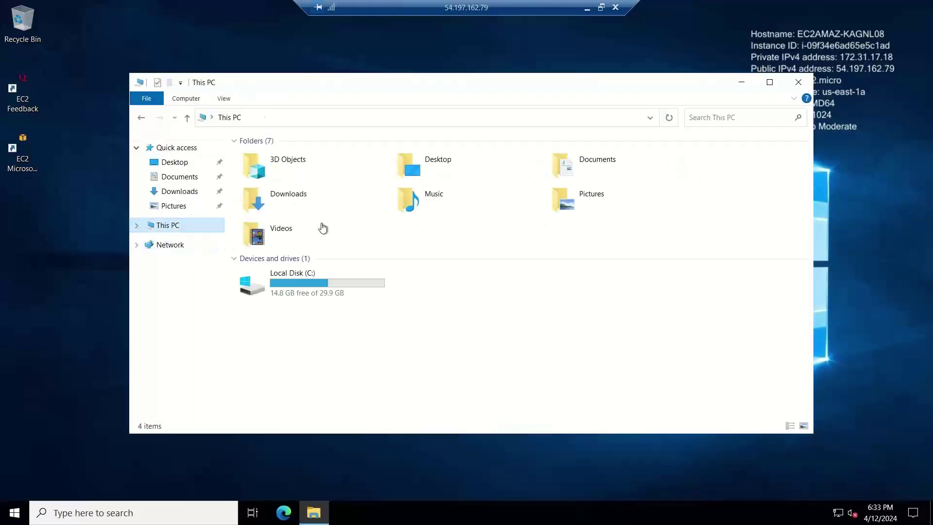
{"action": "double_click", "coordinate": [293, 291]}
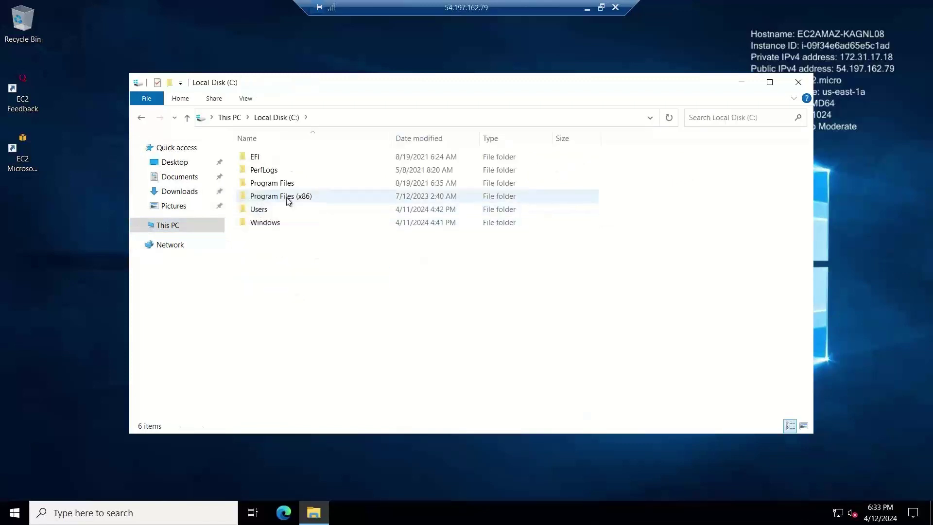
{"action": "double_click", "coordinate": [280, 223]}
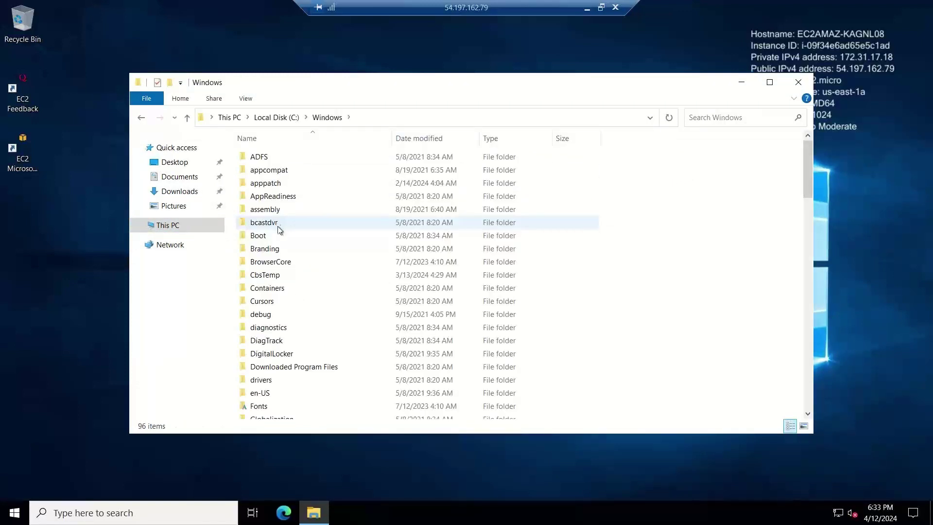
{"action": "left_click", "coordinate": [275, 238]}
{"action": "type", "text": "te"}
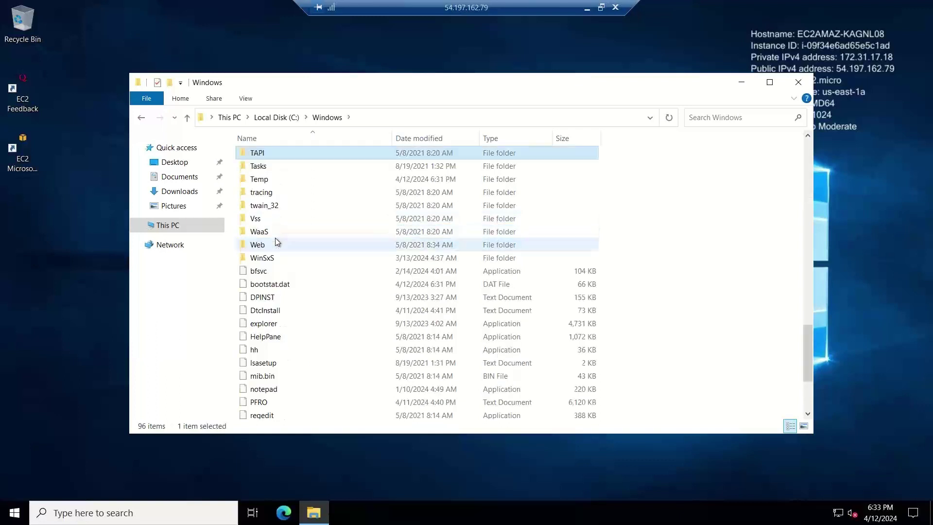
{"action": "double_click", "coordinate": [268, 182]}
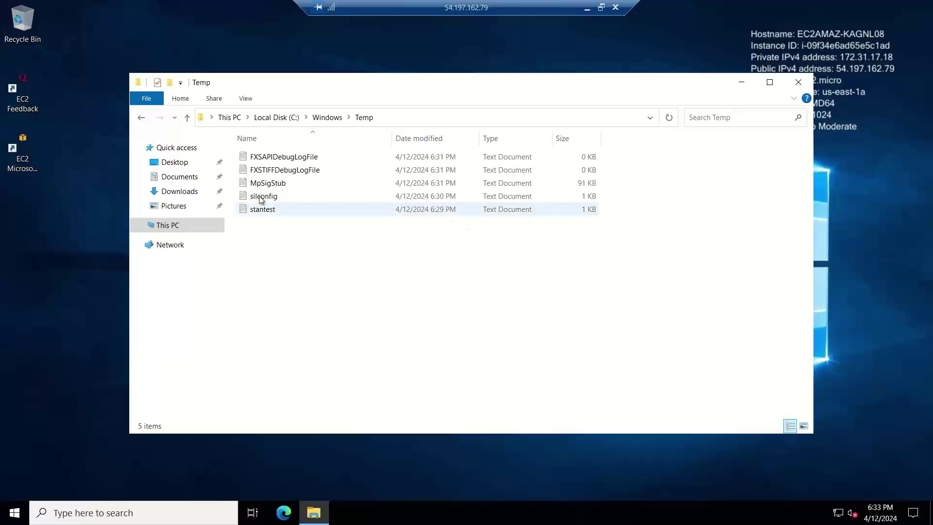
- Open the stantest log file and highlight its heading line and its date and time line to review them
{"action": "double_click", "coordinate": [260, 210]}
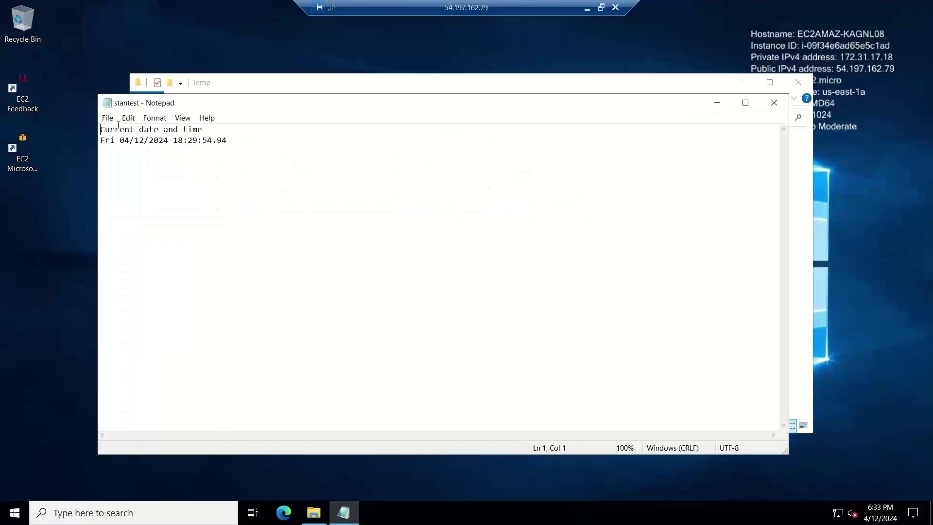
{"action": "left_click_drag", "start_coordinate": [208, 129], "coordinate": [101, 119]}
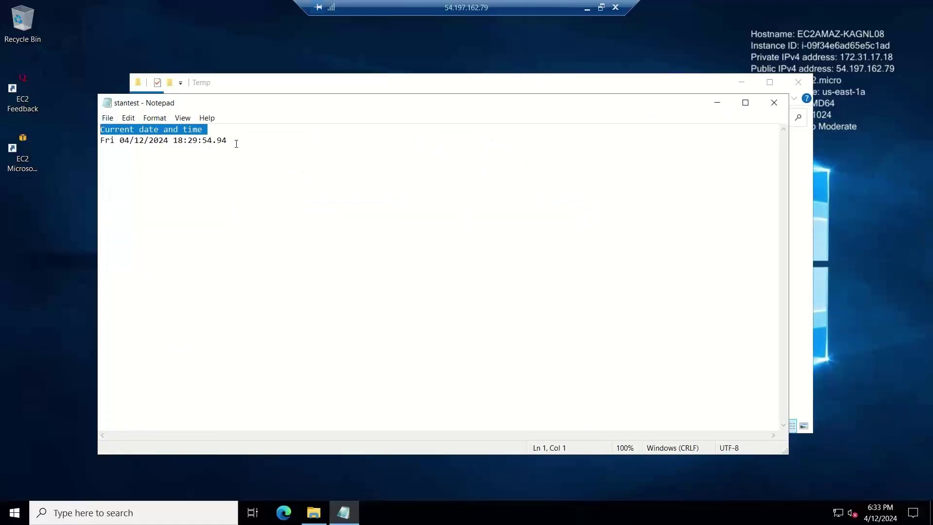
{"action": "key", "text": "ctrl+End"}
{"action": "key", "text": "shift+Home"}
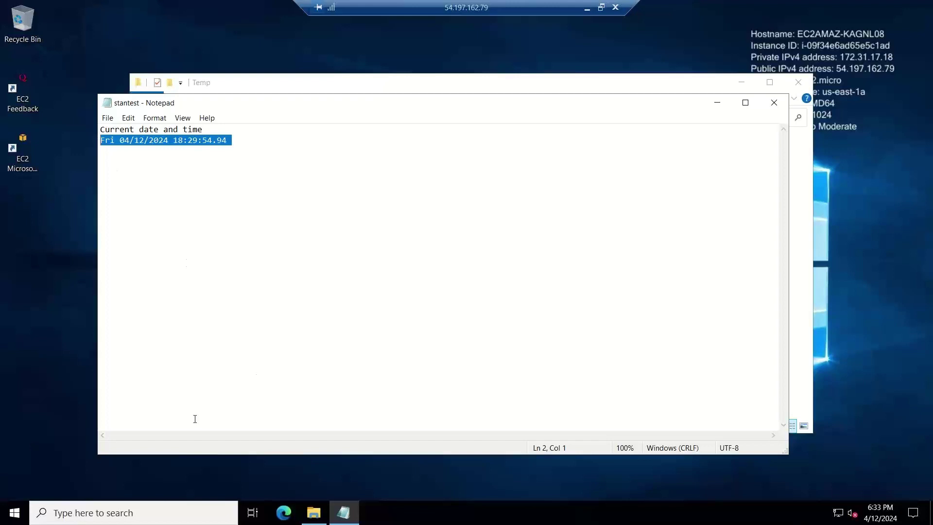
- Open a command prompt with cmd from the Run dialog, try to show the date with %date%, and close the prompt
{"action": "left_click", "coordinate": [22, 515]}
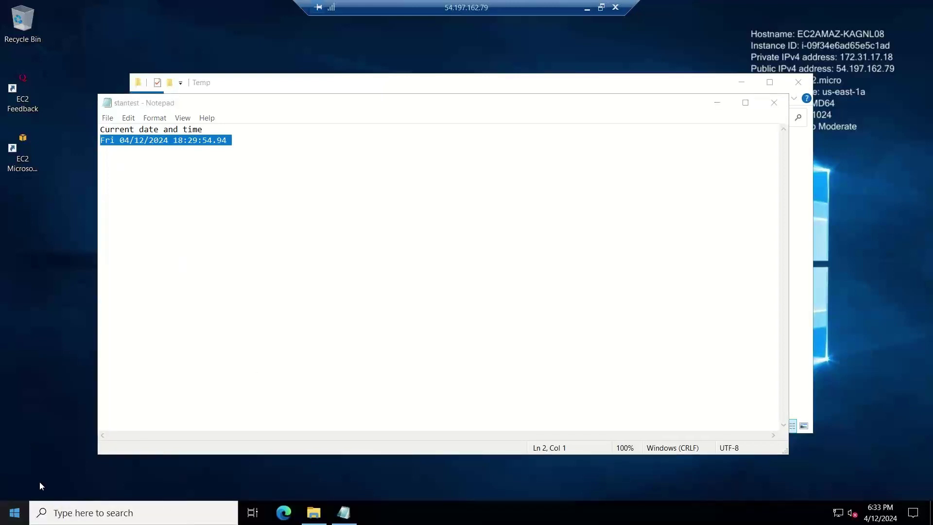
{"action": "left_click", "coordinate": [60, 457]}
{"action": "type", "text": "c"}
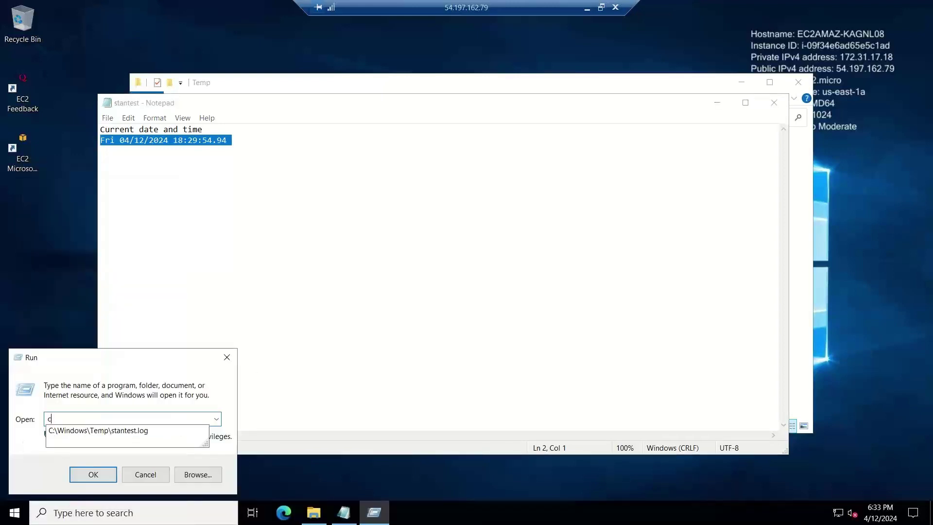
{"action": "type", "text": "md"}
{"action": "key", "text": "Return"}
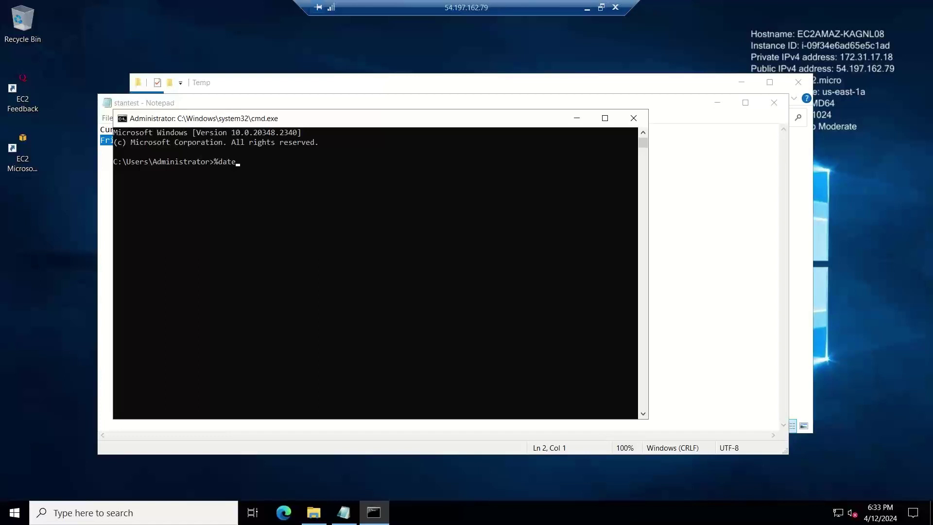
{"action": "key", "text": "Return"}
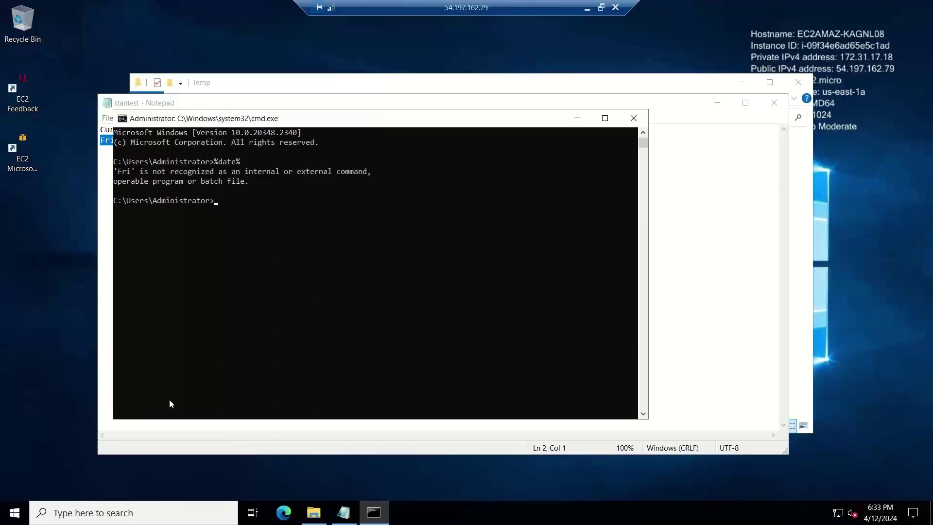
{"action": "left_click", "coordinate": [629, 123]}
- Minimize the remote session, switch to the Word document and select echo %DATE% %TIME% in the batch script example
{"action": "left_click", "coordinate": [587, 8]}
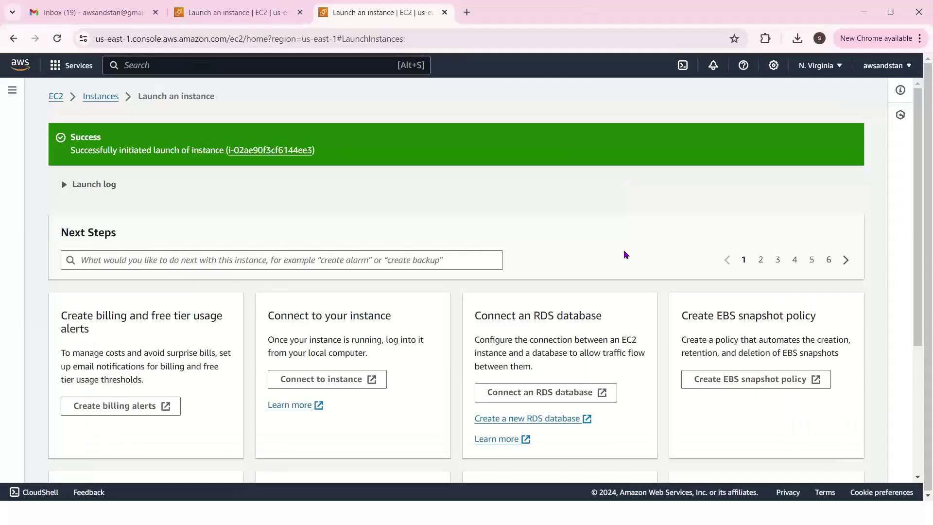
{"action": "key", "text": "alt+Tab"}
{"action": "key", "text": "alt+Tab"}
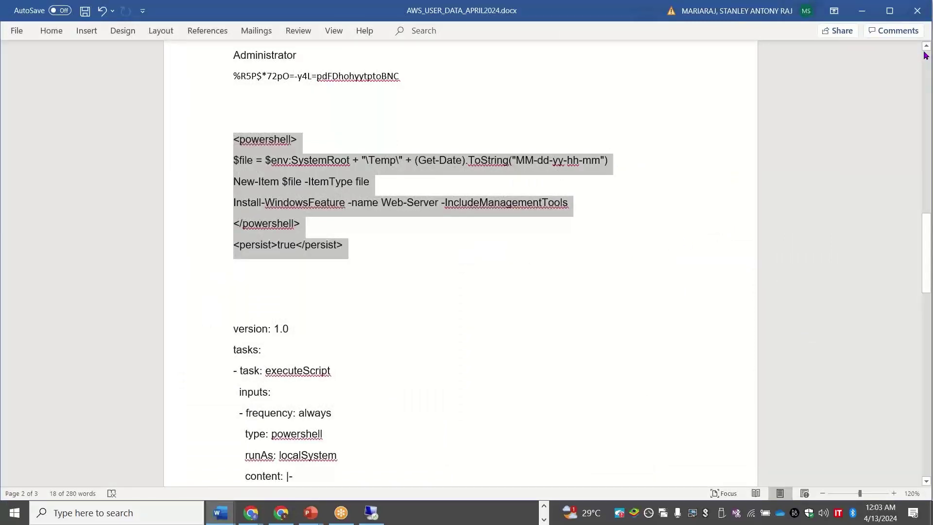
{"action": "left_click", "coordinate": [925, 48]}
{"action": "scroll", "coordinate": [925, 51], "scroll_direction": "up", "scroll_amount": 5}
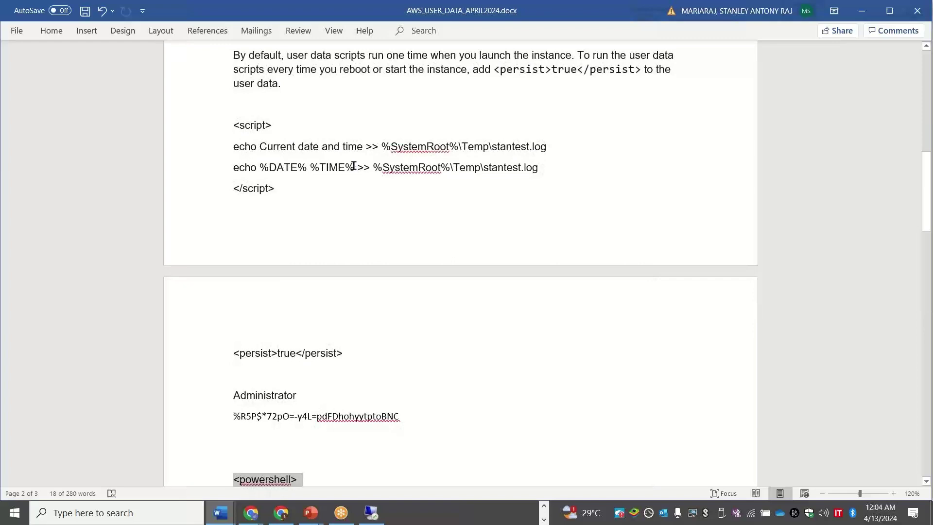
{"action": "left_click_drag", "start_coordinate": [353, 166], "coordinate": [229, 168]}
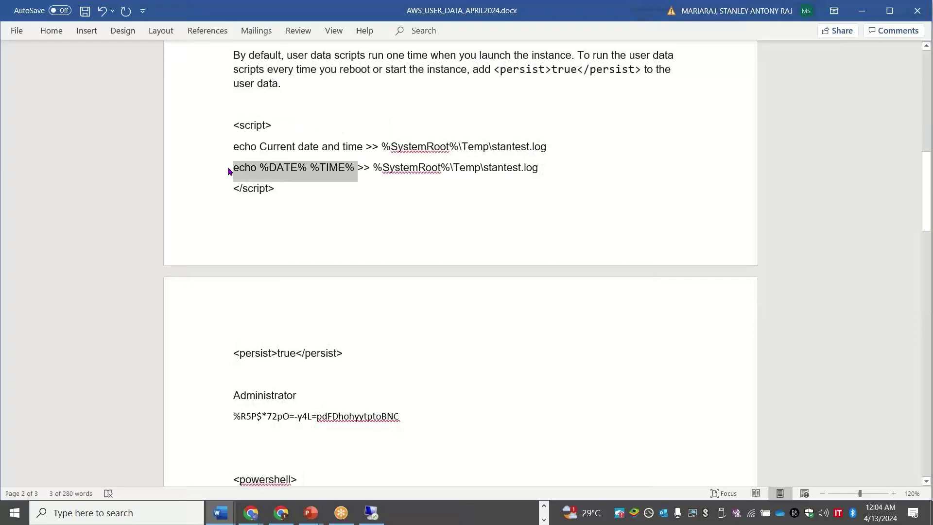
- Switch to the remote session of the first instance, open a command prompt with cmd and run echo %DATE% %TIME%
{"action": "key", "text": "alt+Tab"}
{"action": "key", "text": "Tab"}
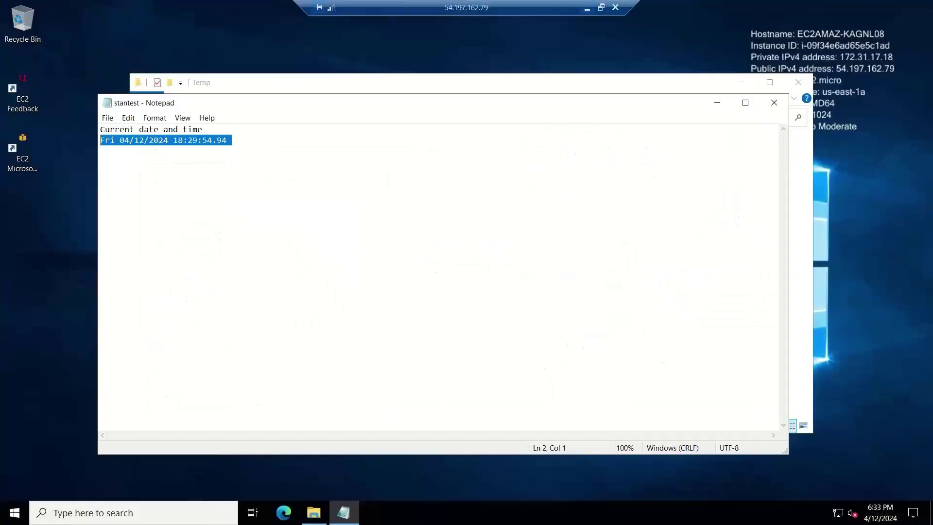
{"action": "right_click", "coordinate": [18, 518]}
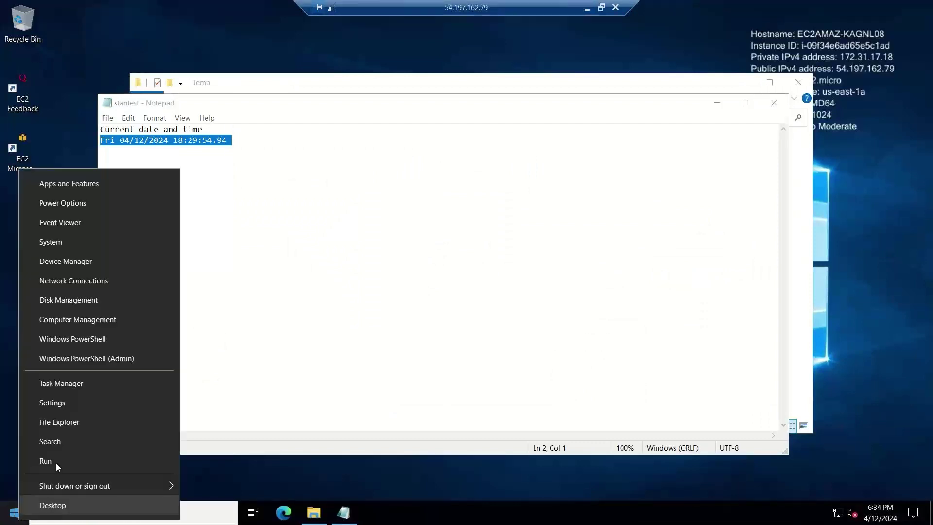
{"action": "left_click", "coordinate": [57, 461]}
{"action": "type", "text": "cmd"}
{"action": "key", "text": "Return"}
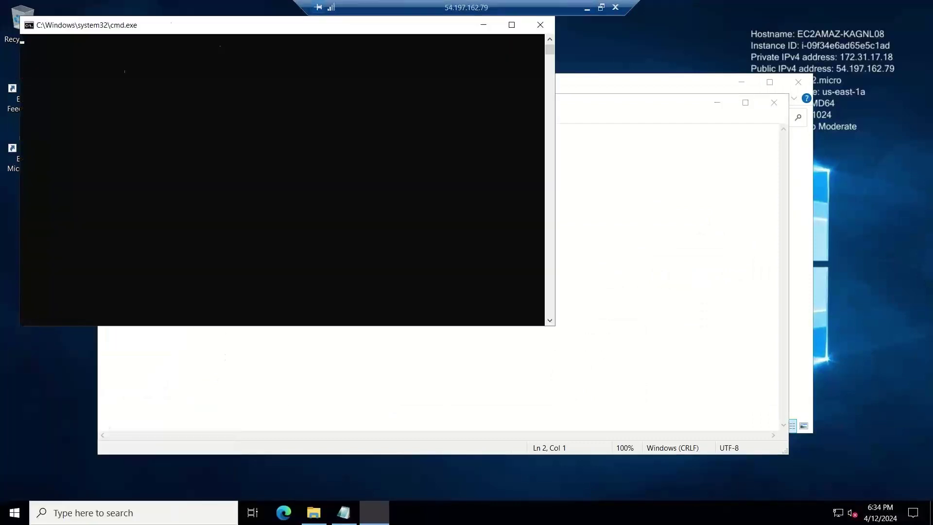
{"action": "type", "text": "echo %DATE% %TIME%"}
{"action": "key", "text": "Return"}
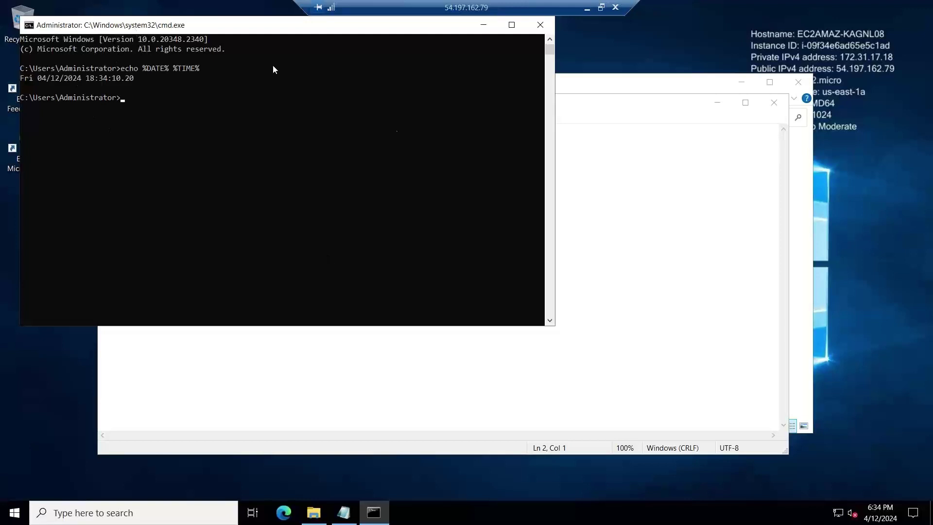
- Move the command prompt aside to compare its output with the stantest log, clear both windows away and minimize the remote session
{"action": "left_click_drag", "start_coordinate": [273, 25], "coordinate": [560, 152]}
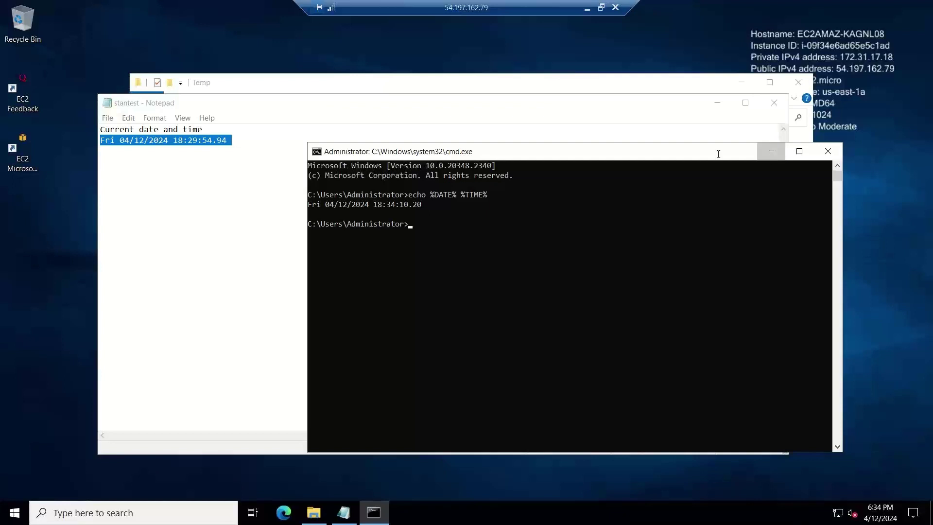
{"action": "left_click", "coordinate": [760, 100]}
{"action": "left_click", "coordinate": [769, 109]}
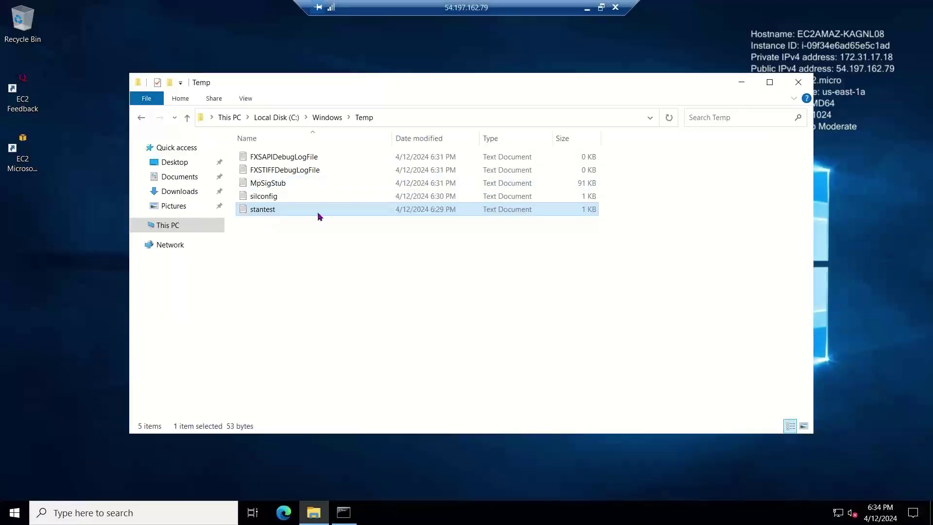
{"action": "left_click", "coordinate": [587, 9]}
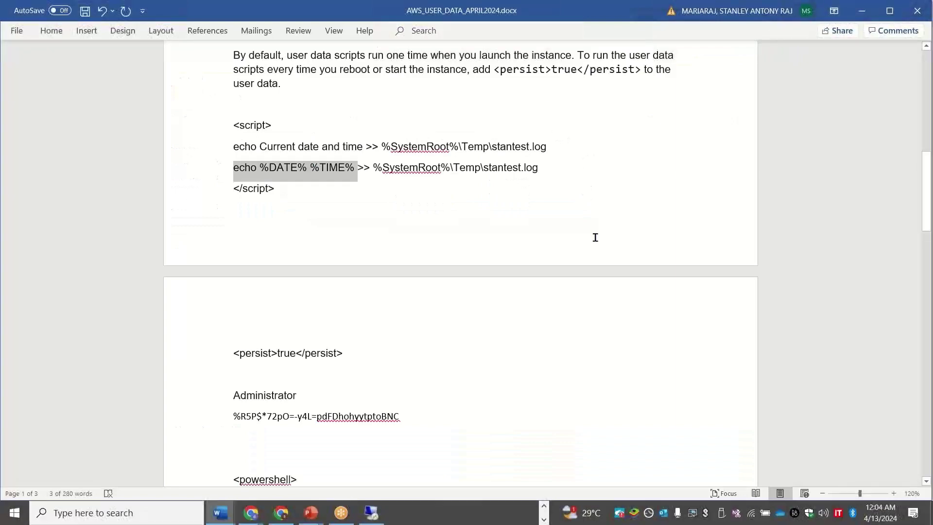
- Examine the PowerShell user data script and the YAML executeScript example further down the Word document
{"action": "left_click", "coordinate": [605, 172]}
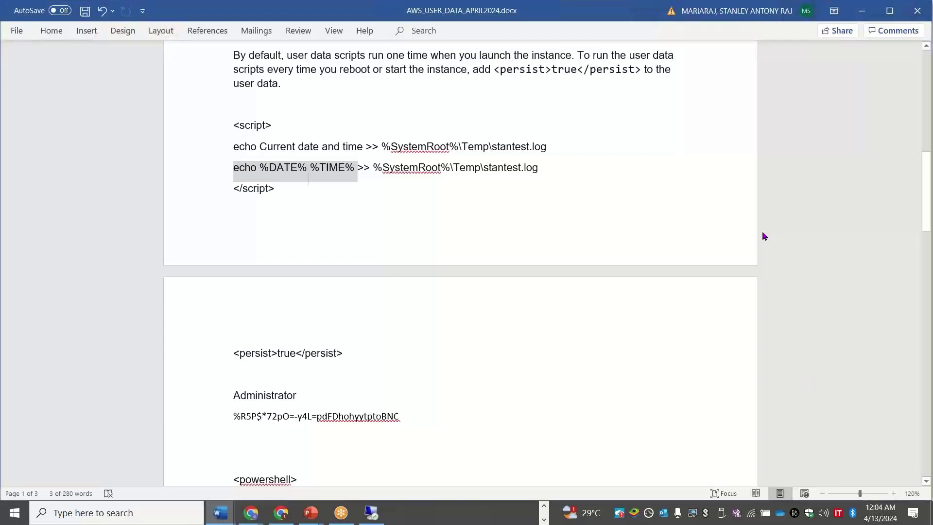
{"action": "key", "text": "Down"}
{"action": "key", "text": "Down"}
{"action": "key", "text": "Down"}
{"action": "key", "text": "Down"}
{"action": "key", "text": "Down"}
{"action": "key", "text": "Down"}
{"action": "key", "text": "Down"}
{"action": "key", "text": "Down"}
{"action": "key", "text": "Down"}
{"action": "key", "text": "Down"}
{"action": "key", "text": "Down"}
{"action": "key", "text": "Down"}
{"action": "key", "text": "Down"}
{"action": "key", "text": "Down"}
{"action": "key", "text": "Down"}
{"action": "key", "text": "Down"}
{"action": "key", "text": "Down"}
{"action": "key", "text": "Down"}
{"action": "key", "text": "Down"}
{"action": "key", "text": "Down"}
{"action": "key", "text": "Down"}
{"action": "key", "text": "Down"}
{"action": "key", "text": "Down"}
{"action": "key", "text": "Down"}
{"action": "key", "text": "Down"}
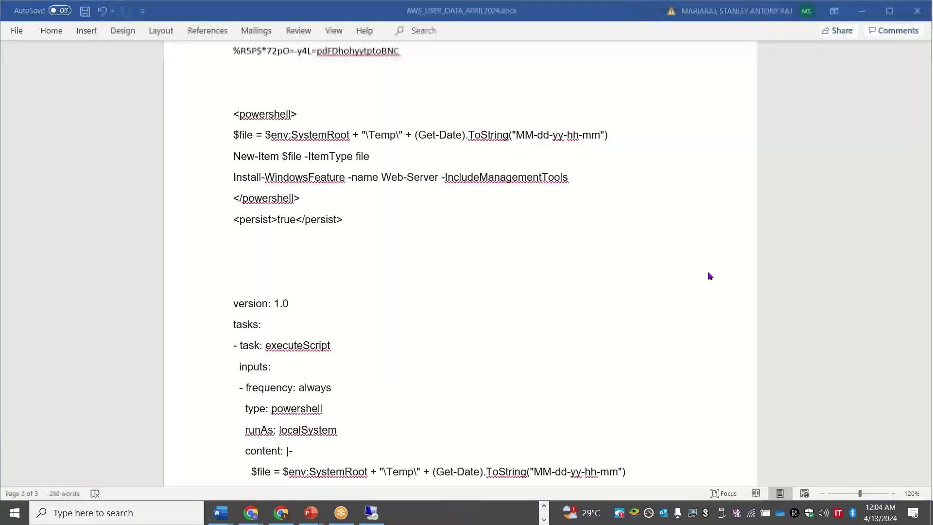
- Return to the remote session, close the File Explorer window showing the Temp folder and minimize the session
{"action": "key", "text": "alt+Tab"}
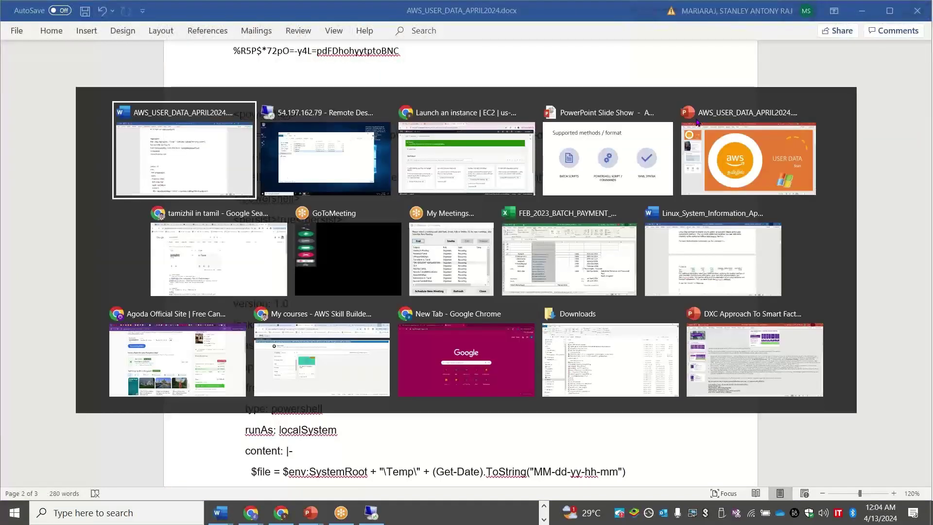
{"action": "key", "text": "alt+Tab"}
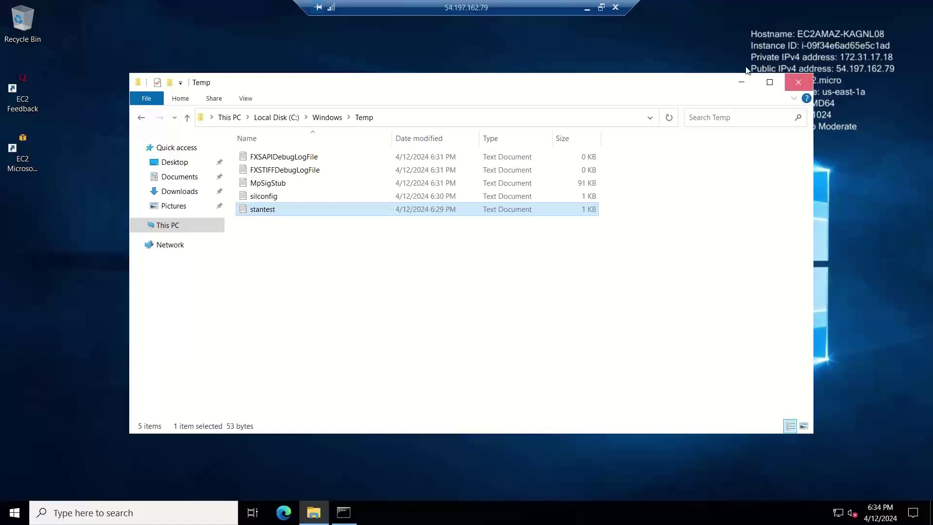
{"action": "left_click", "coordinate": [801, 85]}
{"action": "left_click", "coordinate": [587, 8]}
- Switch to the AWS console in Chrome, open the EC2 Instances list and refresh it until the instances load
{"action": "key", "text": "alt+Tab"}
{"action": "key", "text": "alt+Tab"}
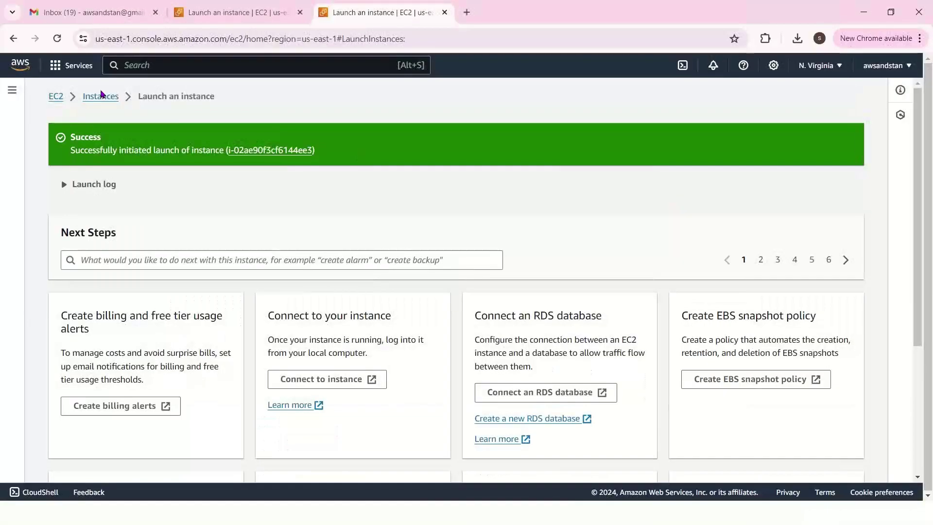
{"action": "left_click", "coordinate": [100, 96]}
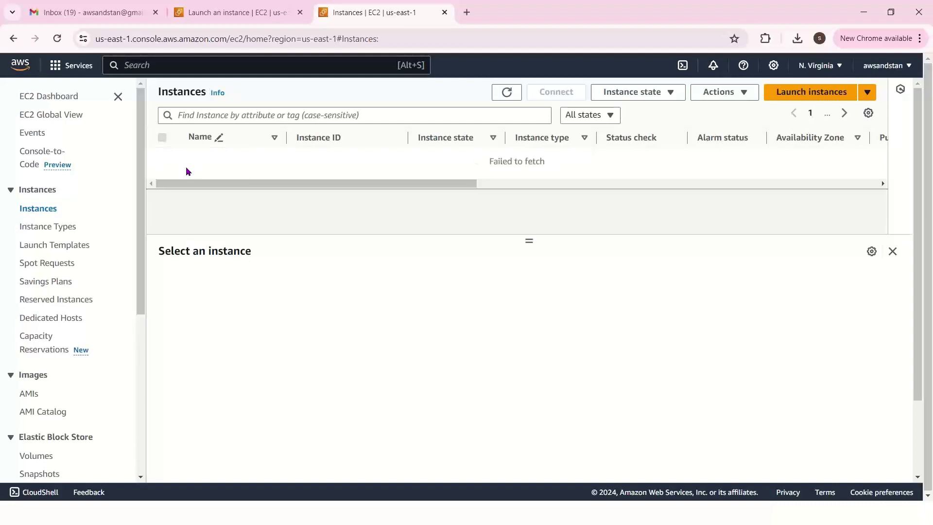
{"action": "left_click", "coordinate": [506, 100]}
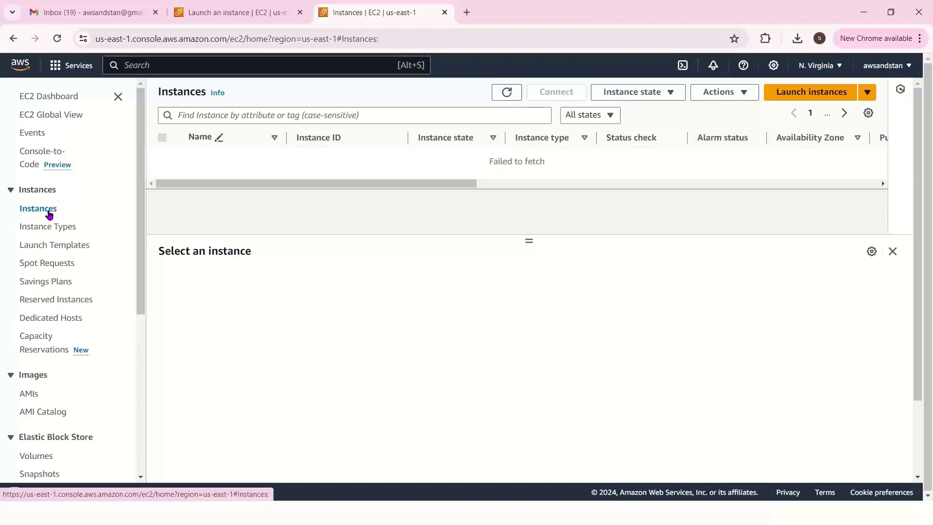
{"action": "left_click", "coordinate": [506, 92]}
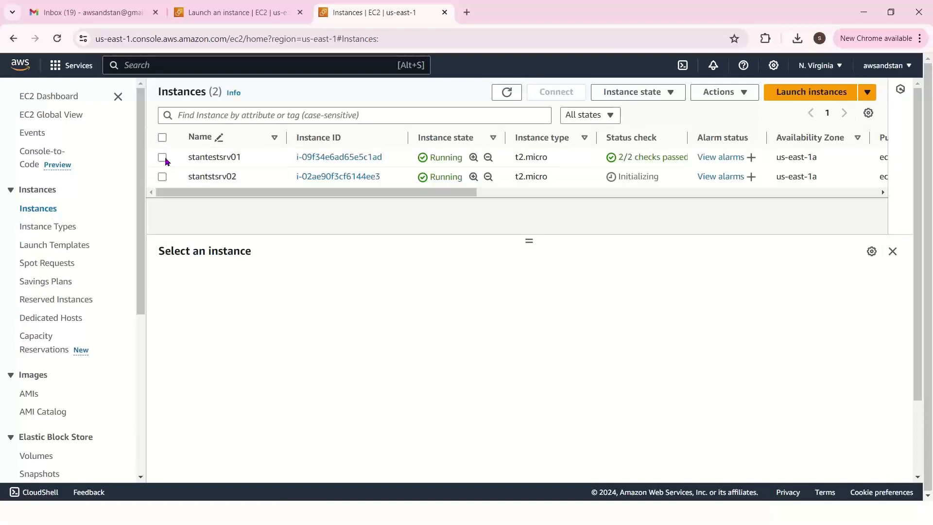
- Select the stantestsrv01 instance and open its Edit user data page to review the current batch script
{"action": "left_click", "coordinate": [163, 158]}
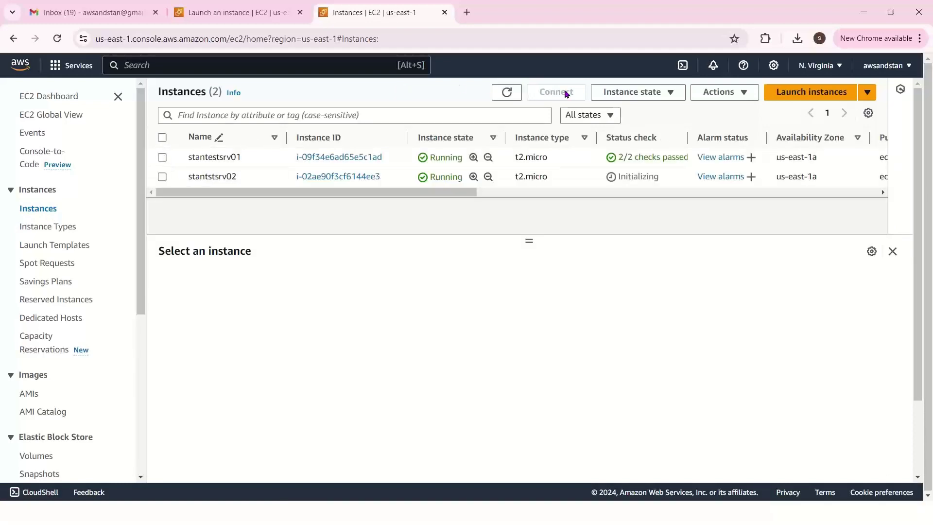
{"action": "left_click", "coordinate": [748, 97]}
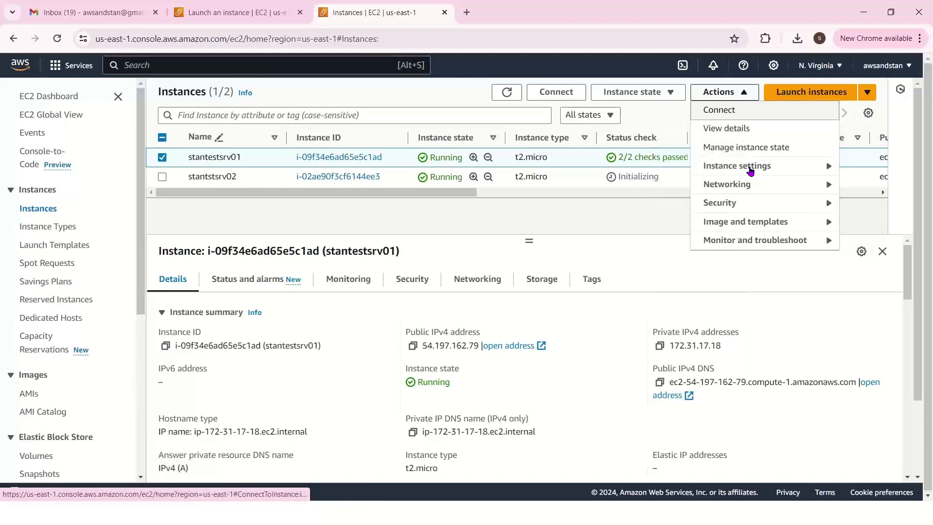
{"action": "mouse_move", "coordinate": [751, 171]}
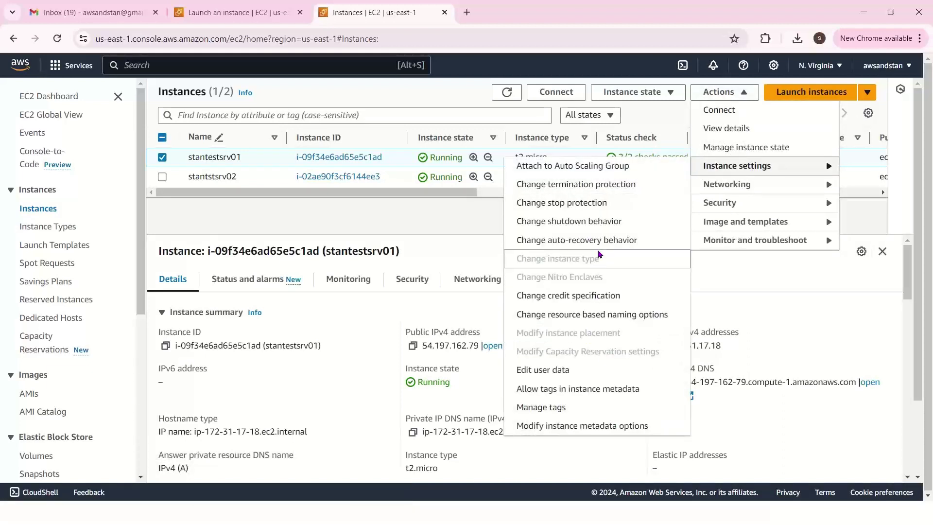
{"action": "left_click", "coordinate": [558, 373]}
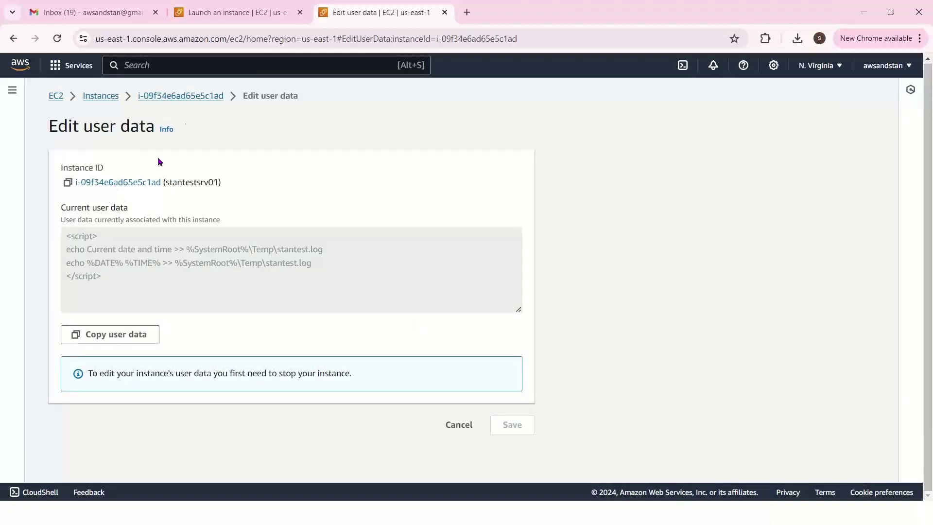
- Stop the stantestsrv01 instance from its summary page, dismiss the ended-session notice and minimize the Remote Desktop Connection window
{"action": "left_click", "coordinate": [183, 96]}
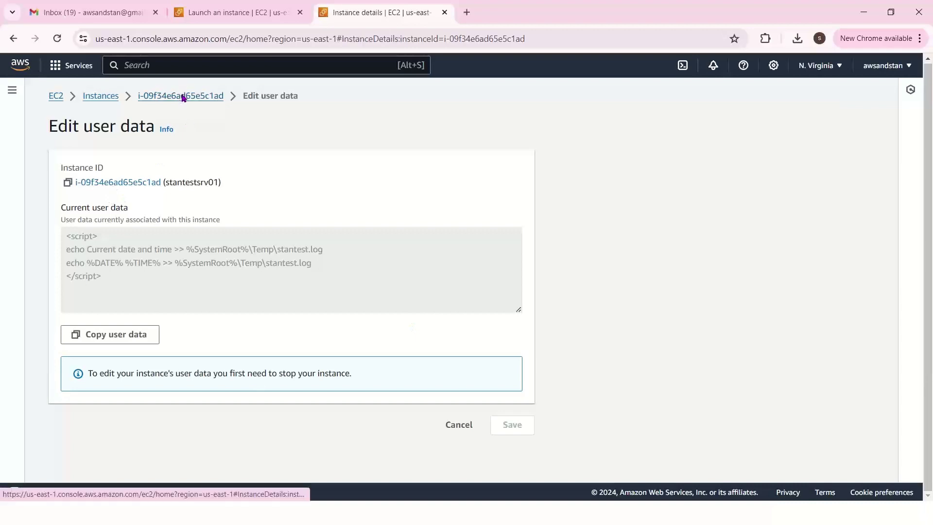
{"action": "left_click", "coordinate": [773, 122]}
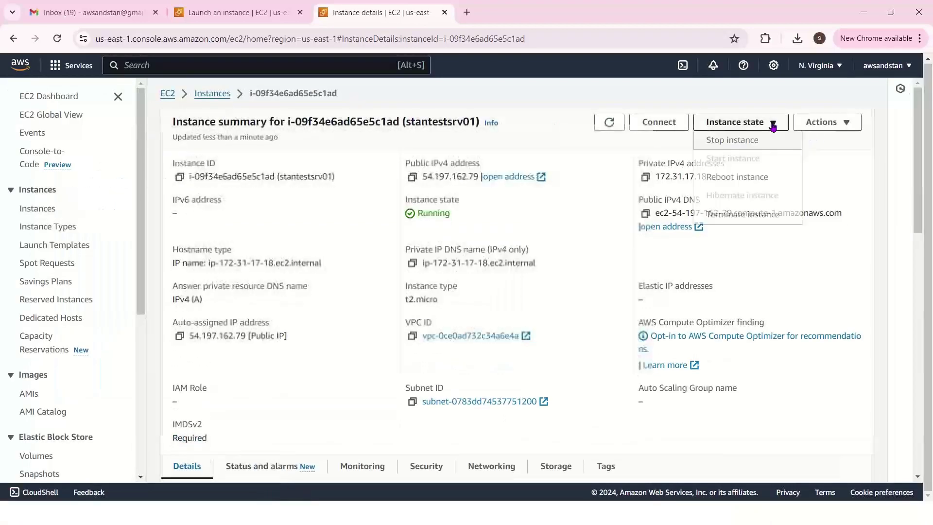
{"action": "left_click", "coordinate": [750, 142]}
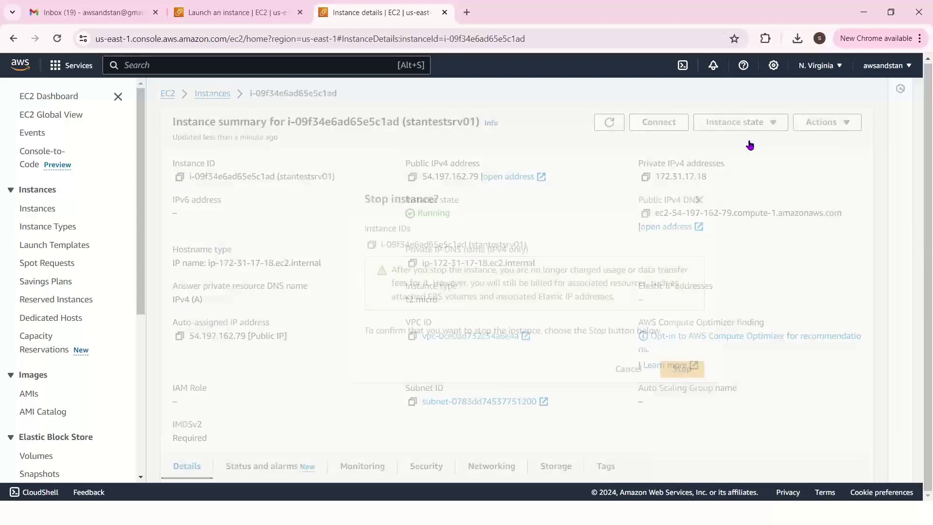
{"action": "left_click", "coordinate": [687, 367]}
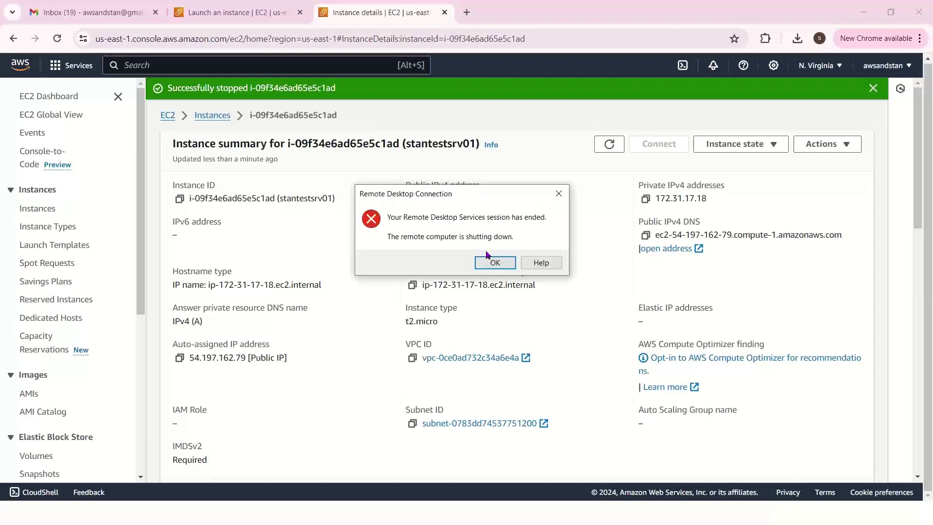
{"action": "left_click", "coordinate": [487, 263]}
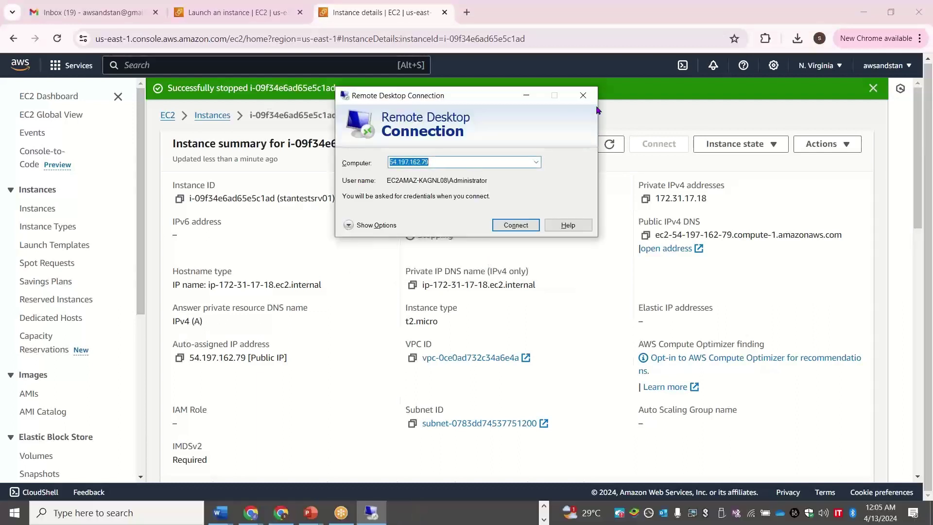
{"action": "left_click", "coordinate": [527, 96]}
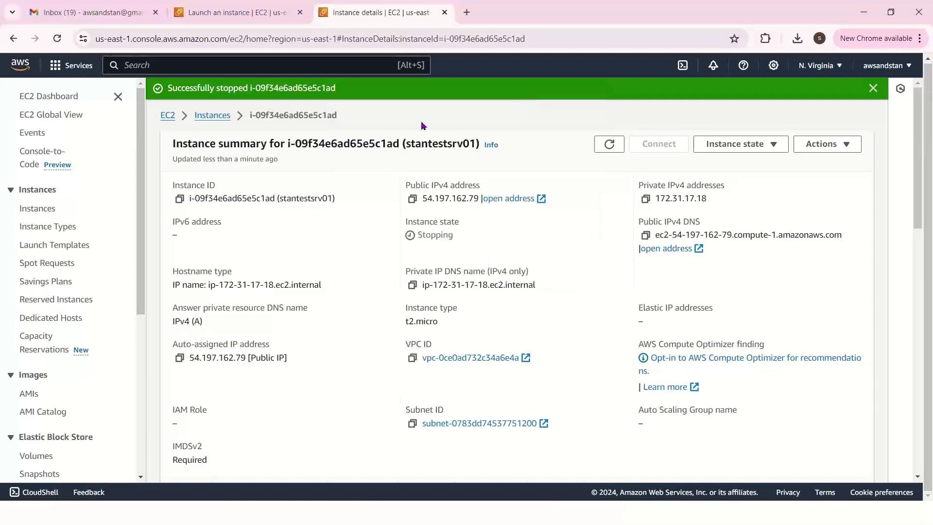
{"action": "double_click", "coordinate": [430, 233]}
- Return to the Instances list, select stantstsrv02 and open its RDP client connection options
{"action": "left_click", "coordinate": [213, 116]}
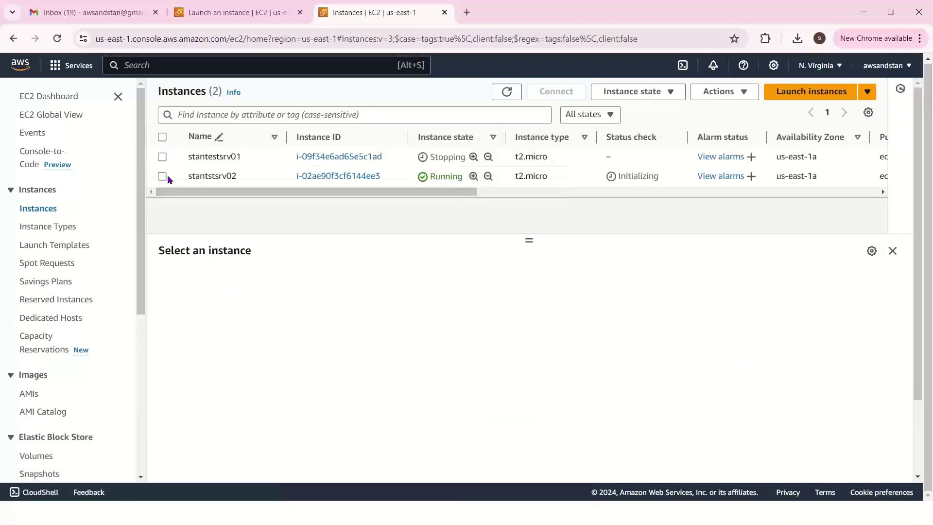
{"action": "left_click", "coordinate": [164, 177]}
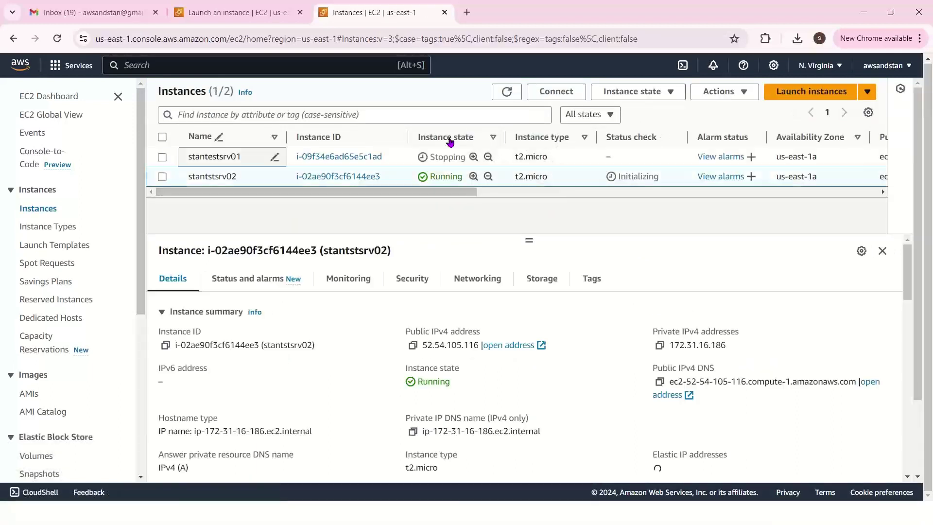
{"action": "left_click", "coordinate": [543, 94]}
{"action": "left_click", "coordinate": [174, 180]}
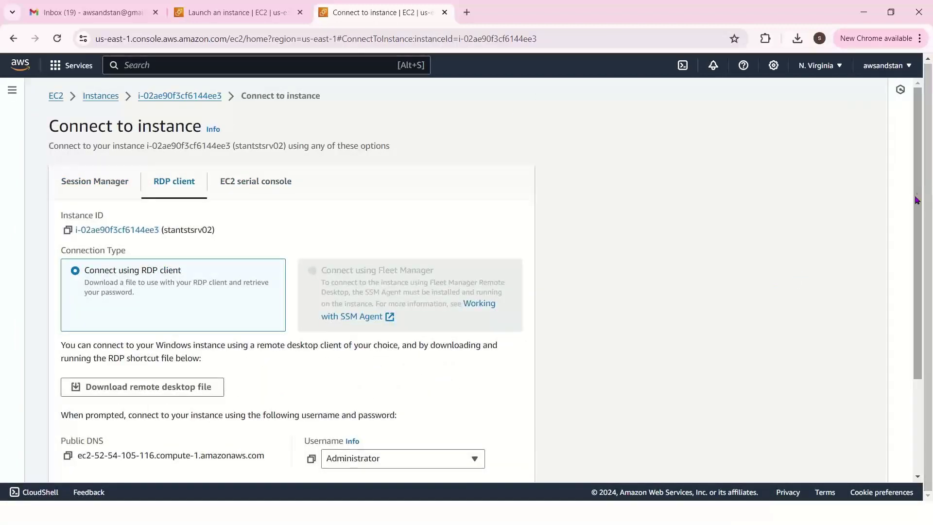
- Get the Windows password for stantstsrv02 by uploading the private key file stannv12apr2024.pem and decrypting the password
{"action": "left_click_drag", "start_coordinate": [917, 202], "coordinate": [930, 304]}
{"action": "left_click", "coordinate": [140, 361]}
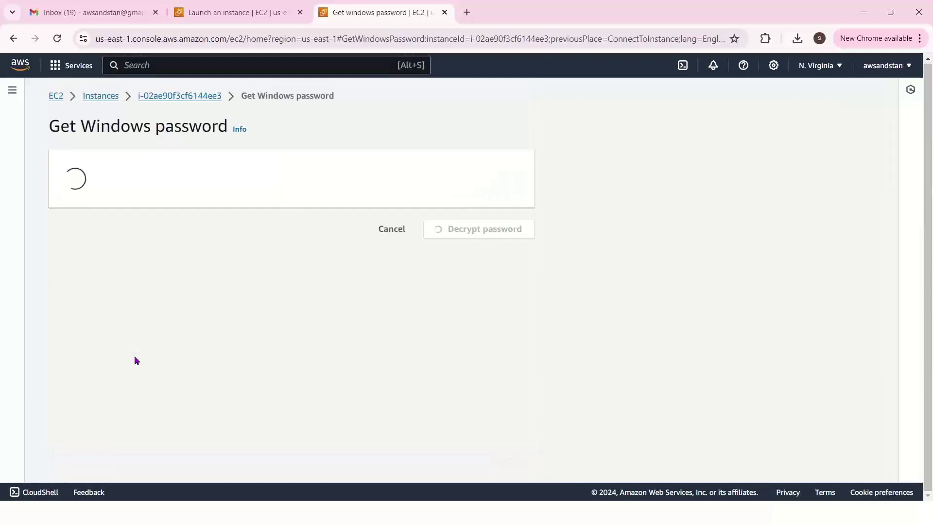
{"action": "left_click", "coordinate": [138, 287]}
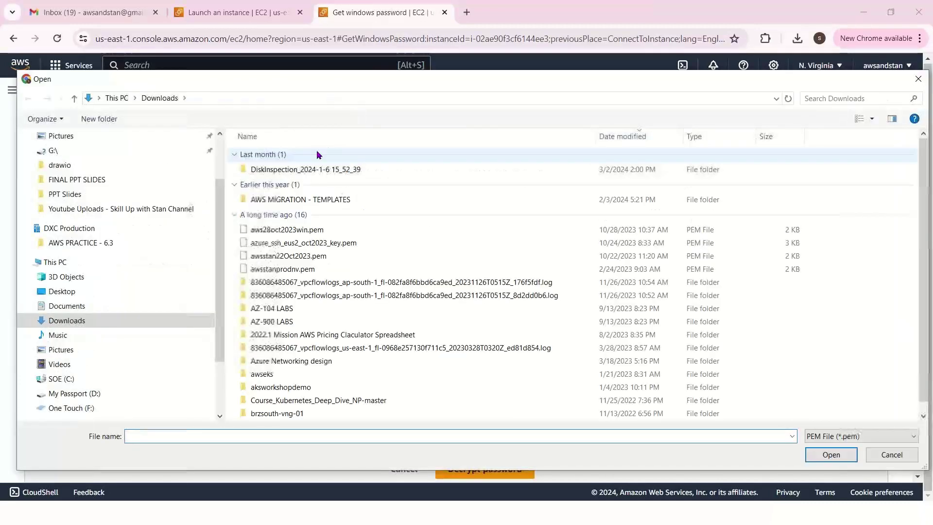
{"action": "double_click", "coordinate": [286, 169]}
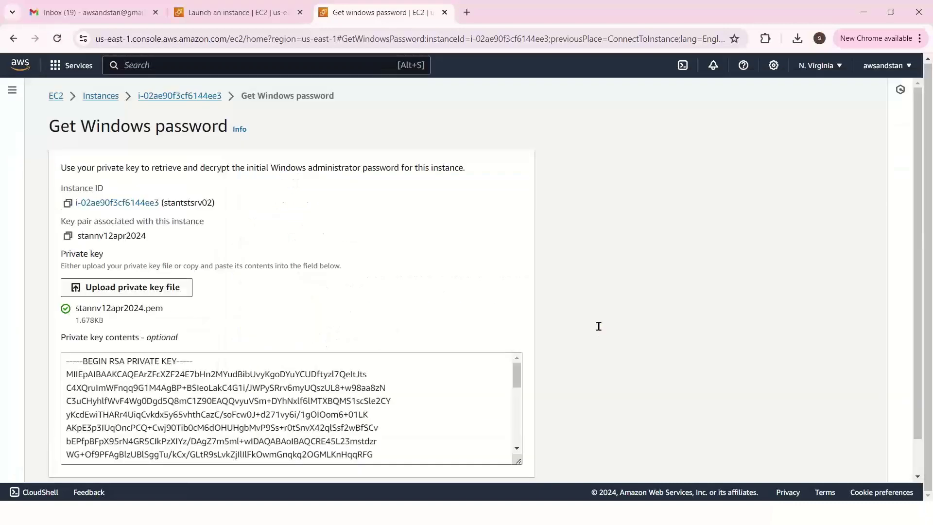
{"action": "left_click_drag", "start_coordinate": [923, 160], "coordinate": [652, 323]}
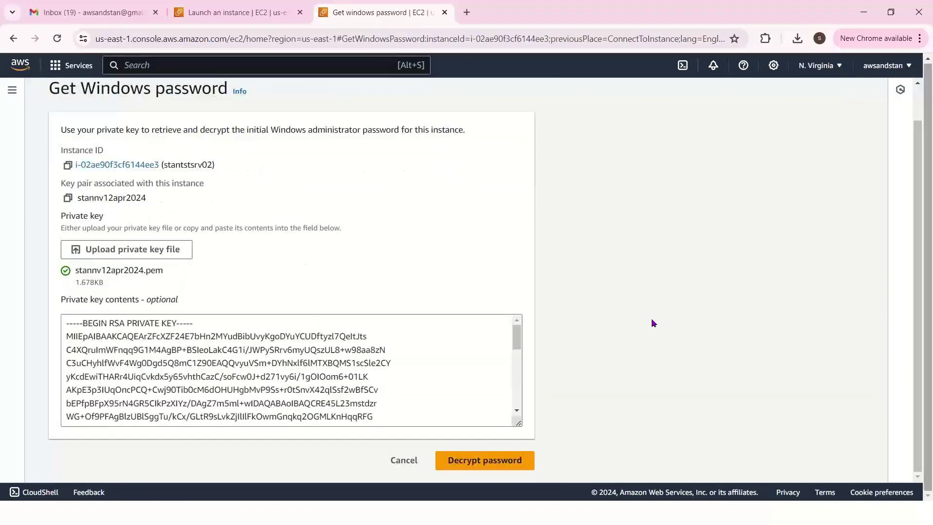
{"action": "left_click", "coordinate": [507, 458]}
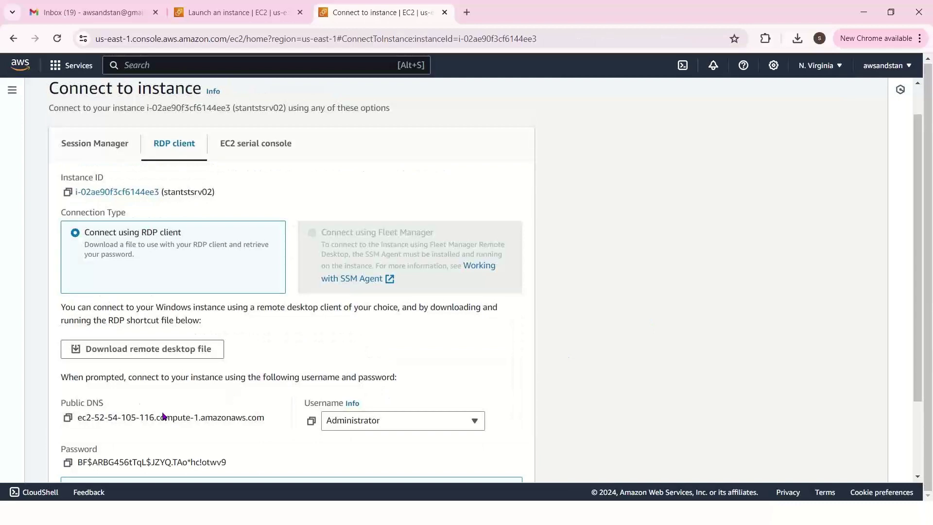
- Copy the decrypted Windows password for stantstsrv02 and paste it into AWS_USER_DATA_APRIL2024.docx below the earlier password
{"action": "left_click", "coordinate": [68, 462]}
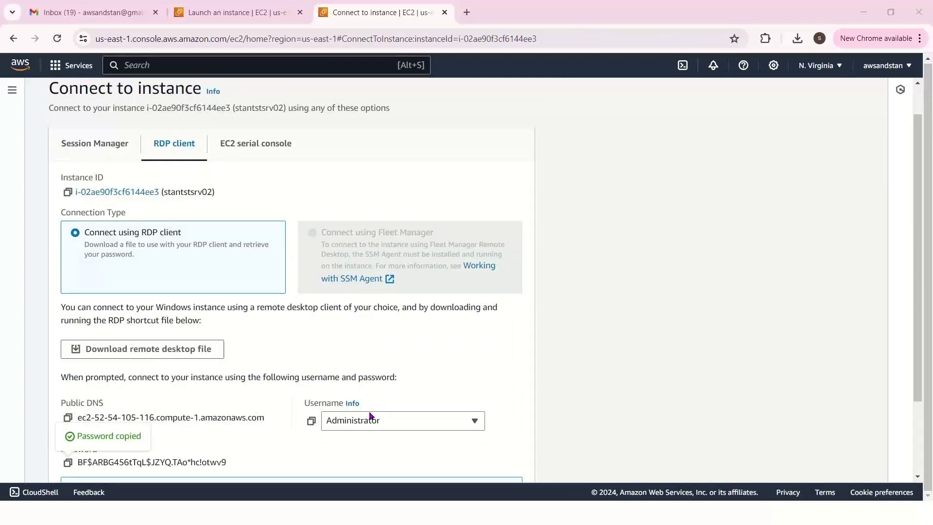
{"action": "key", "text": "alt+Tab"}
{"action": "key", "text": "alt+Tab"}
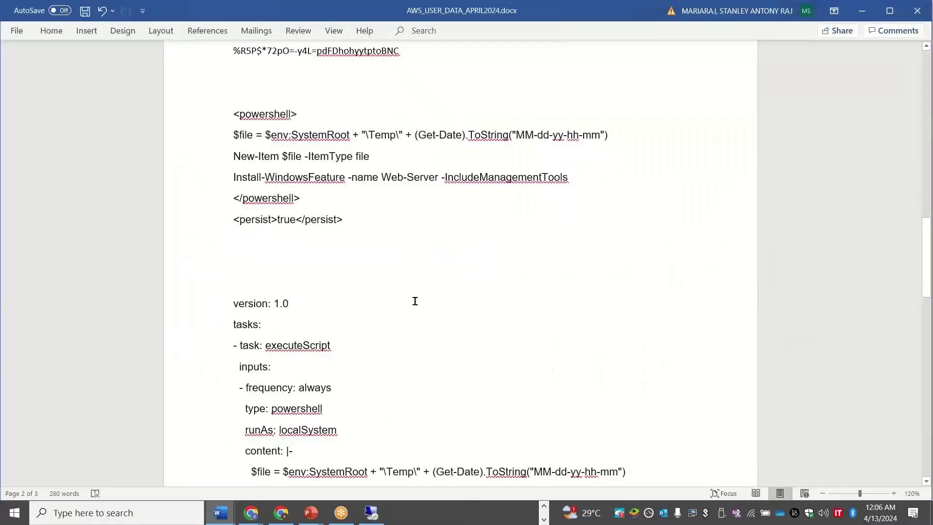
{"action": "key", "text": "Return"}
{"action": "key", "text": "Return"}
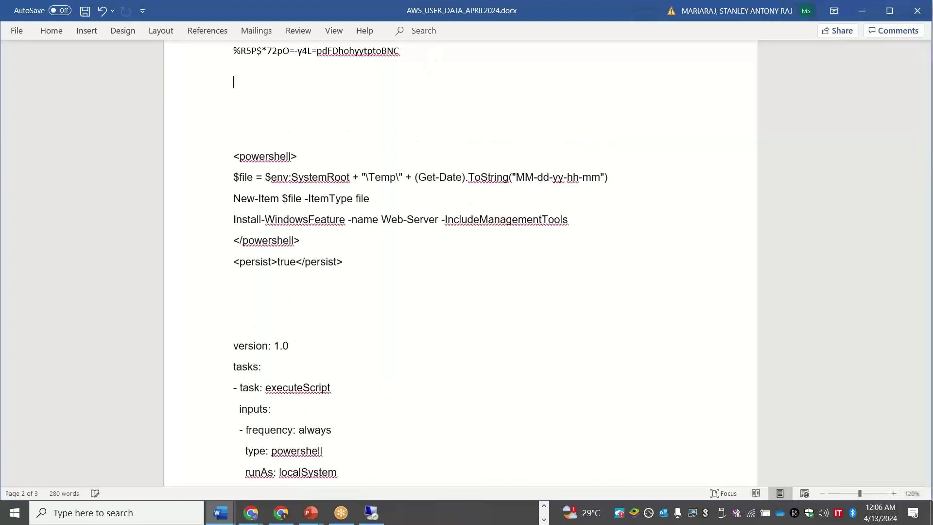
{"action": "key", "text": "ctrl+v"}
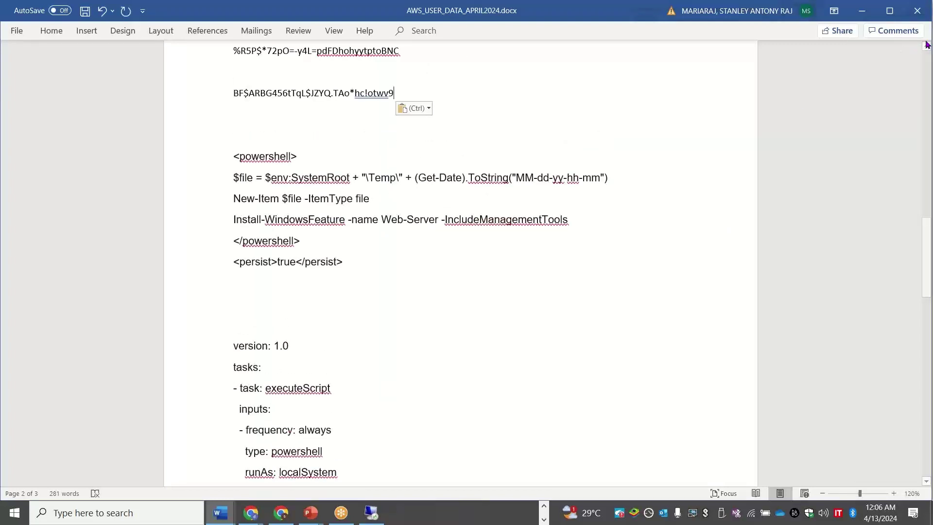
{"action": "left_click", "coordinate": [927, 45]}
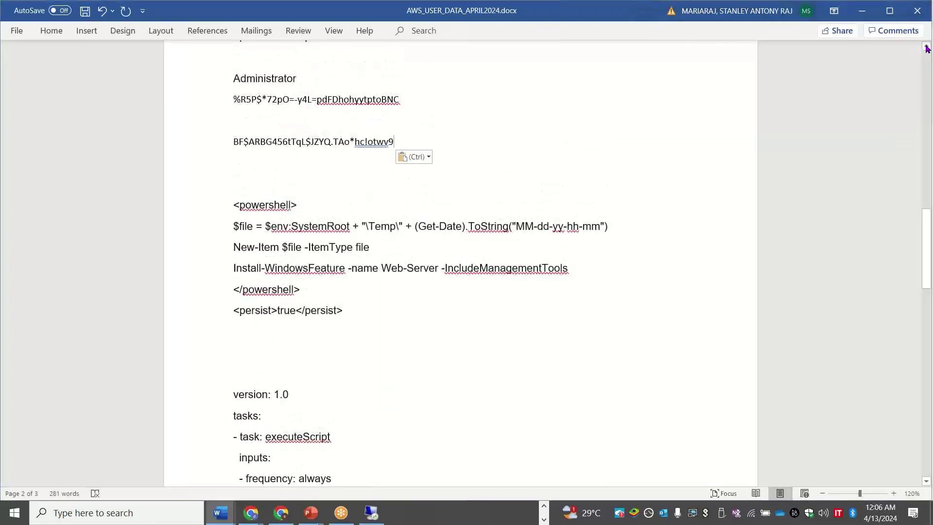
- Return to the EC2 console, open the stantstsrv02 instance summary and copy its public IPv4 address
{"action": "key", "text": "alt+Tab"}
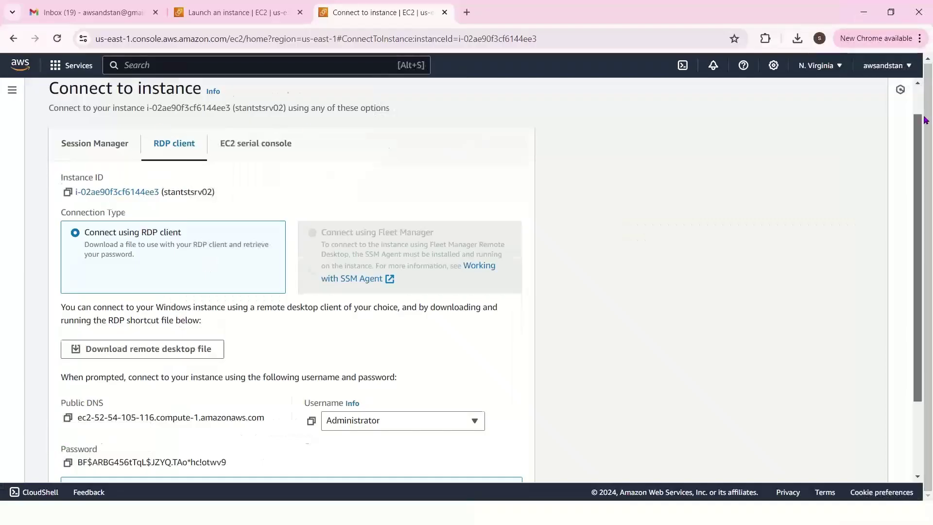
{"action": "scroll", "coordinate": [922, 165], "scroll_direction": "up", "scroll_amount": 1}
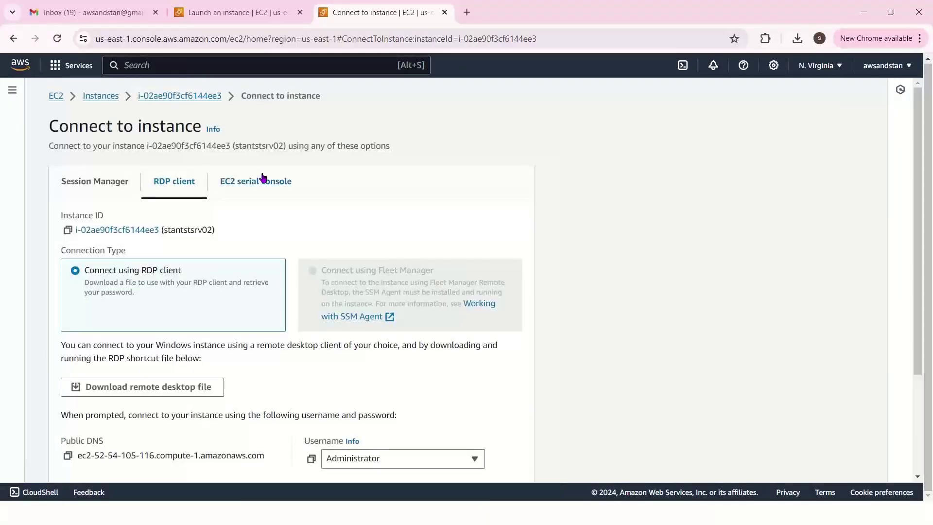
{"action": "left_click", "coordinate": [188, 96]}
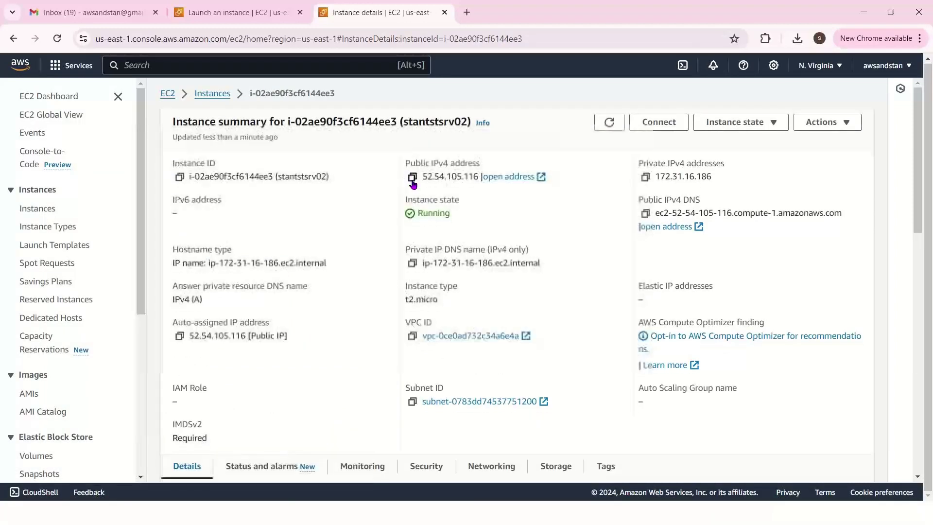
{"action": "left_click", "coordinate": [413, 181]}
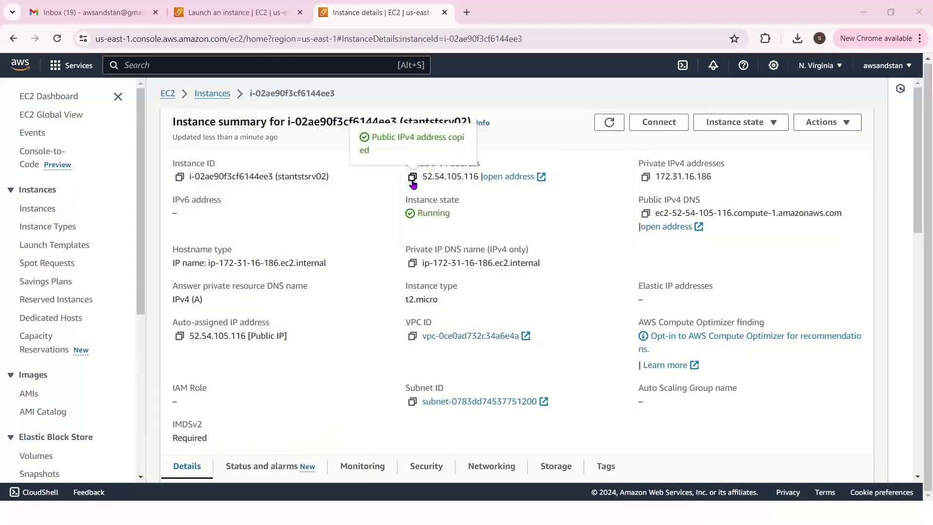
- Launch Remote Desktop Connection with mstsc and connect to 52.54.105.116
{"action": "key", "text": "super+r"}
{"action": "key", "text": "Return"}
{"action": "key", "text": "Return"}
{"action": "type", "text": "mstsc"}
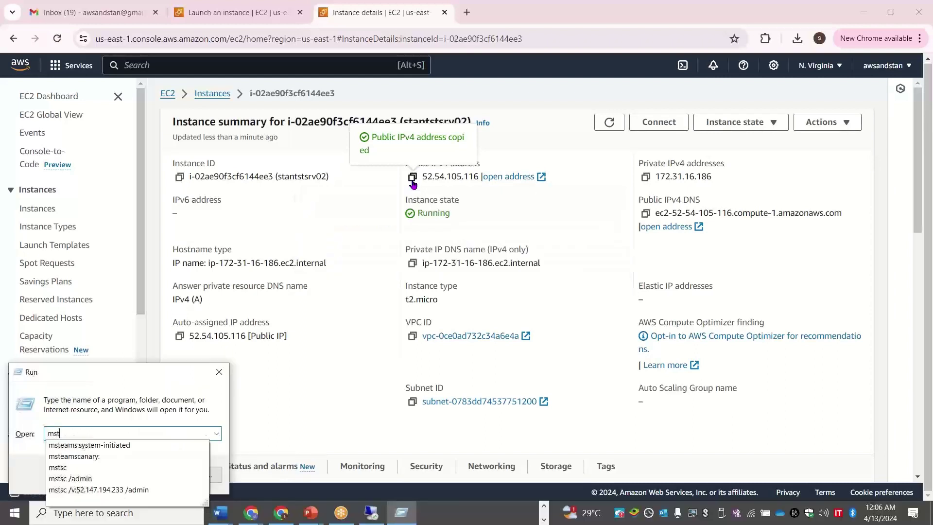
{"action": "key", "text": "Return"}
{"action": "key", "text": "ctrl+v"}
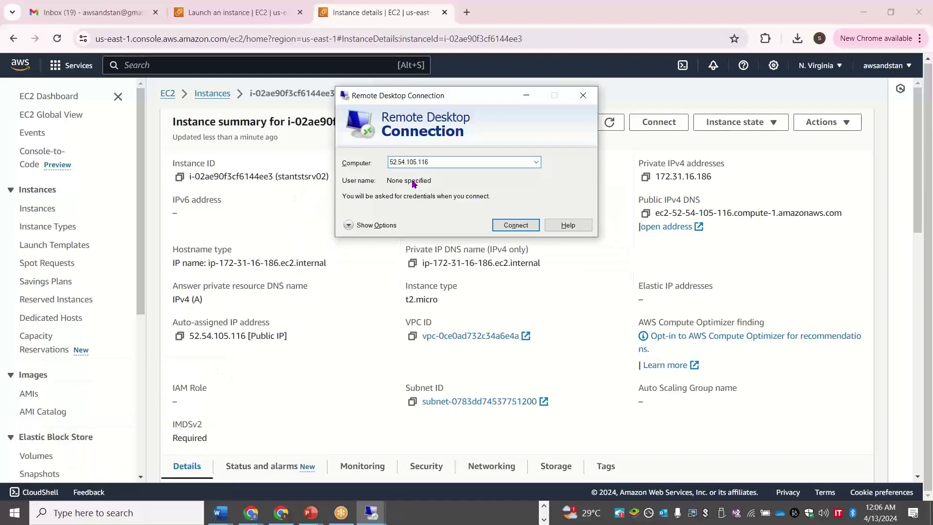
{"action": "key", "text": "Return"}
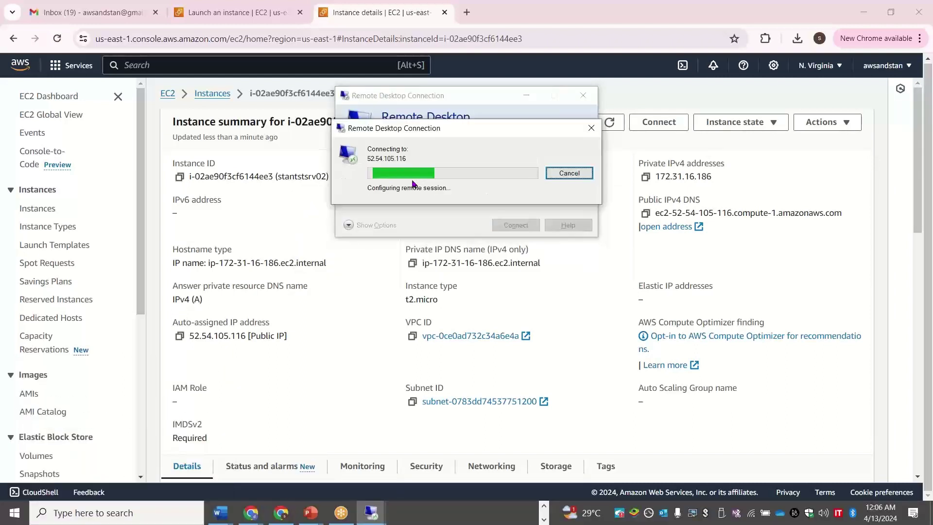
- Copy the stantstsrv02 password from AWS_USER_DATA_APRIL2024.docx and return to the remote desktop credentials prompt
{"action": "key", "text": "alt+Tab"}
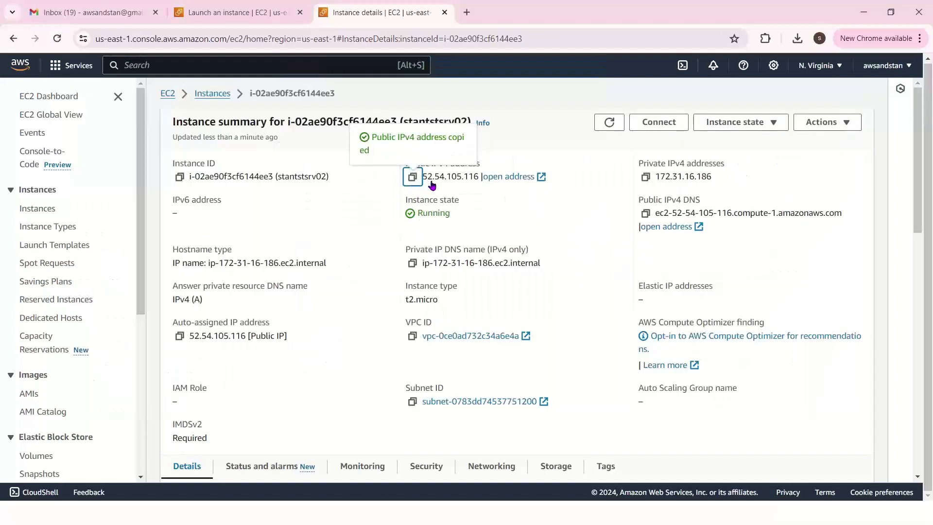
{"action": "key", "text": "alt+Tab"}
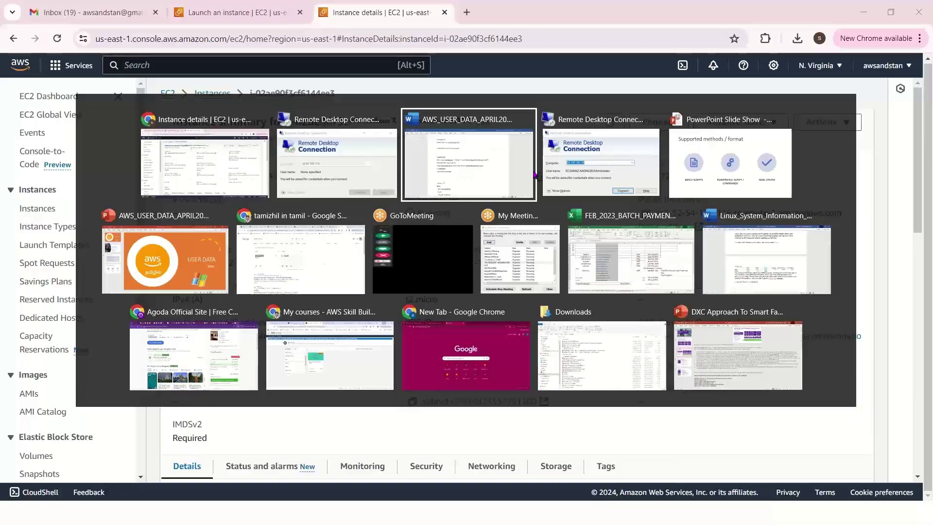
{"action": "left_click", "coordinate": [532, 174]}
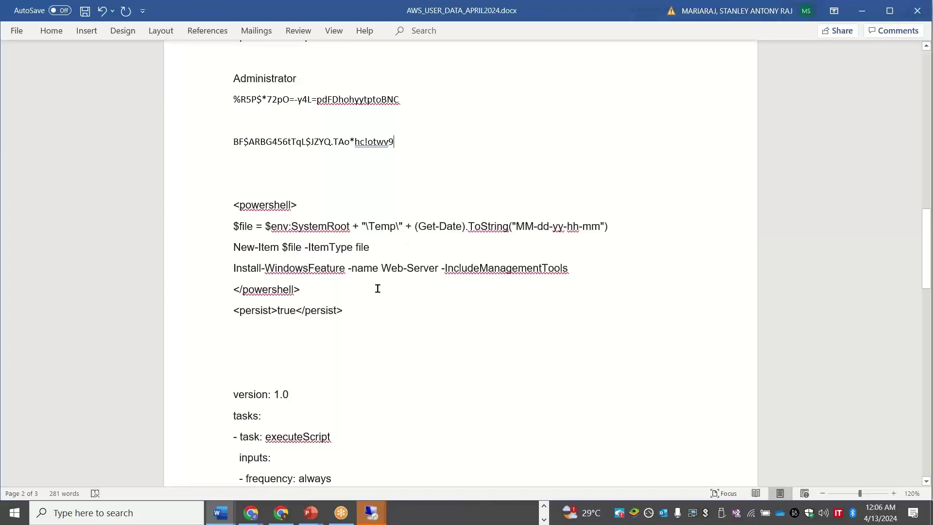
{"action": "key", "text": "alt+Tab"}
{"action": "key", "text": "Escape"}
{"action": "left_click_drag", "start_coordinate": [407, 141], "coordinate": [232, 143]}
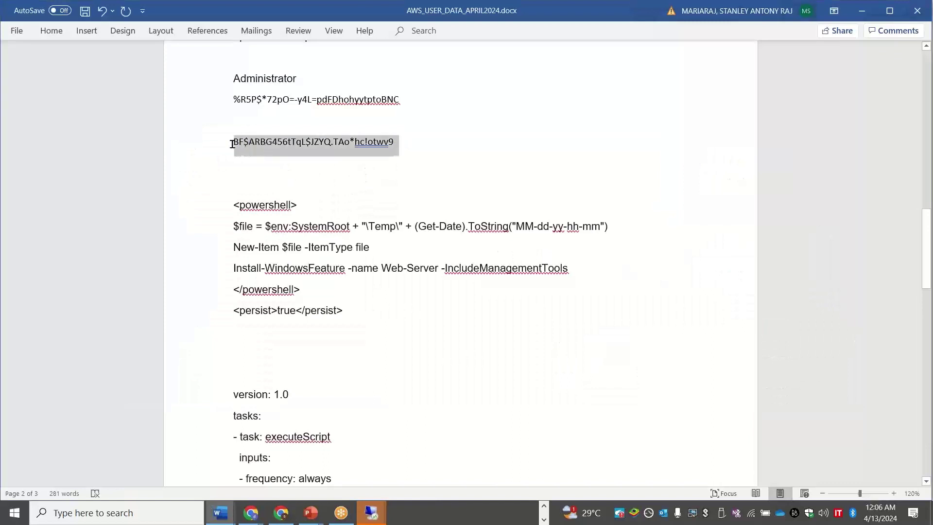
{"action": "key", "text": "alt+Tab"}
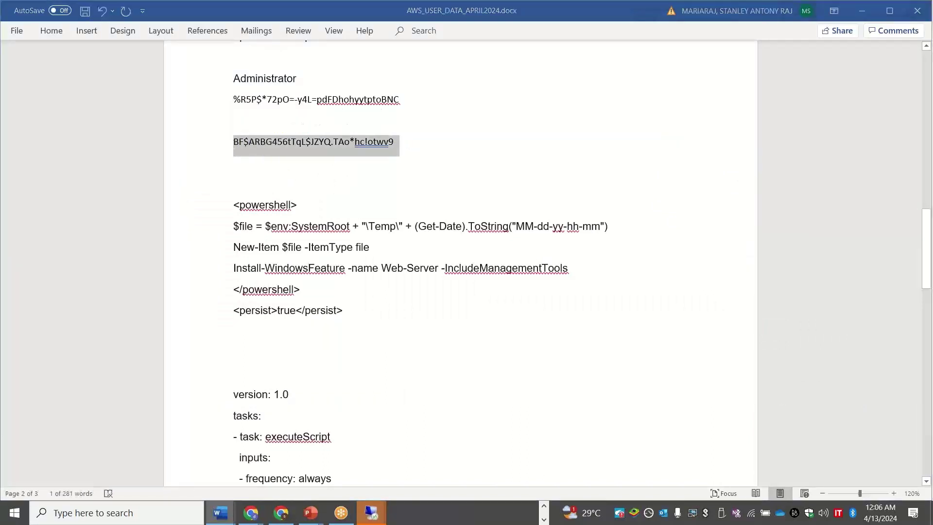
{"action": "key", "text": "Escape"}
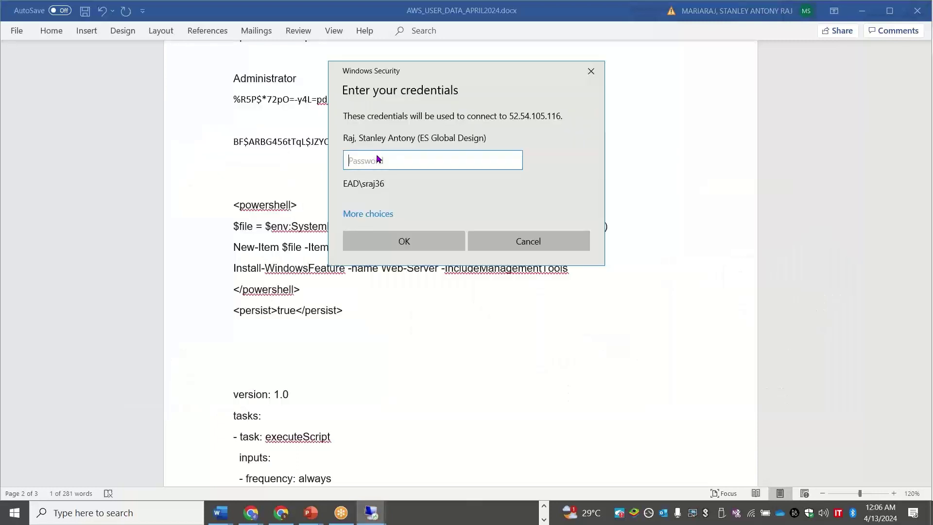
- Sign in with a different account as Administrator, enter the account password and accept the certificate warning
{"action": "left_click", "coordinate": [368, 213]}
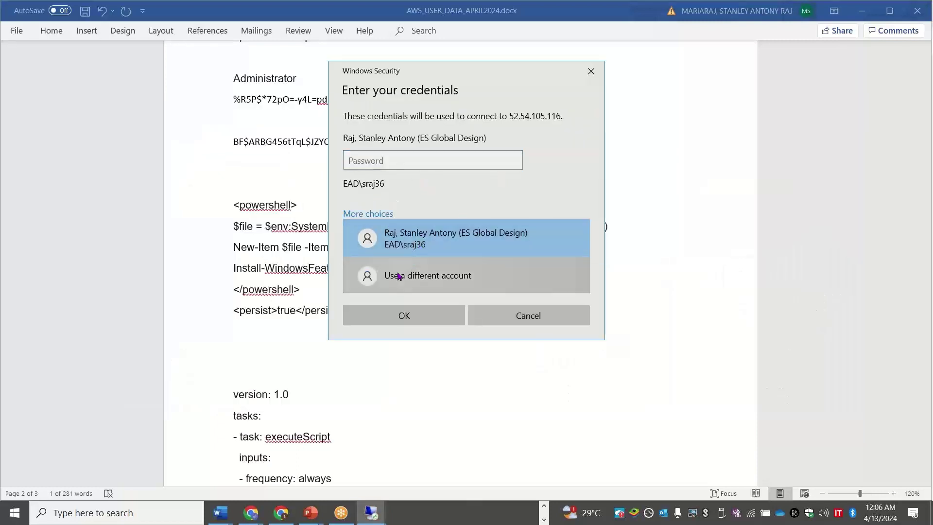
{"action": "left_click", "coordinate": [428, 271]}
{"action": "type", "text": "Adminis"}
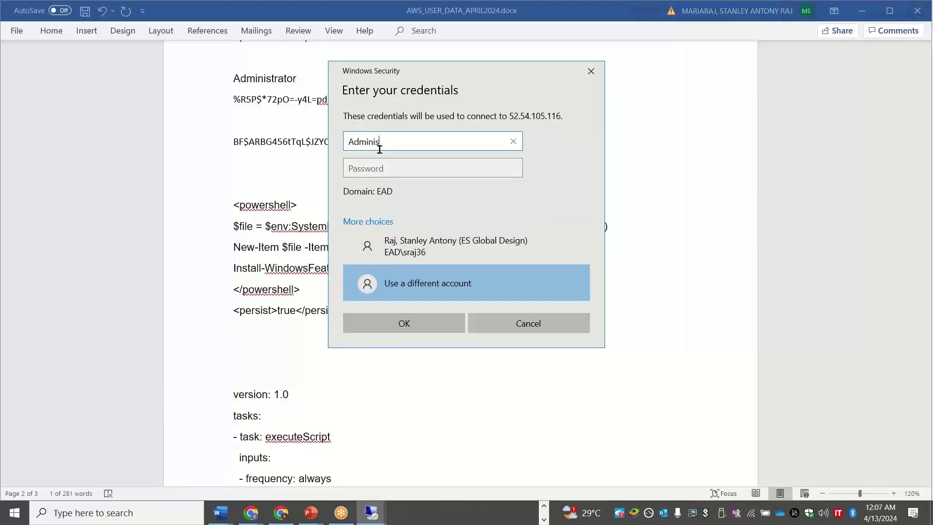
{"action": "type", "text": "trator"}
{"action": "left_click", "coordinate": [444, 166]}
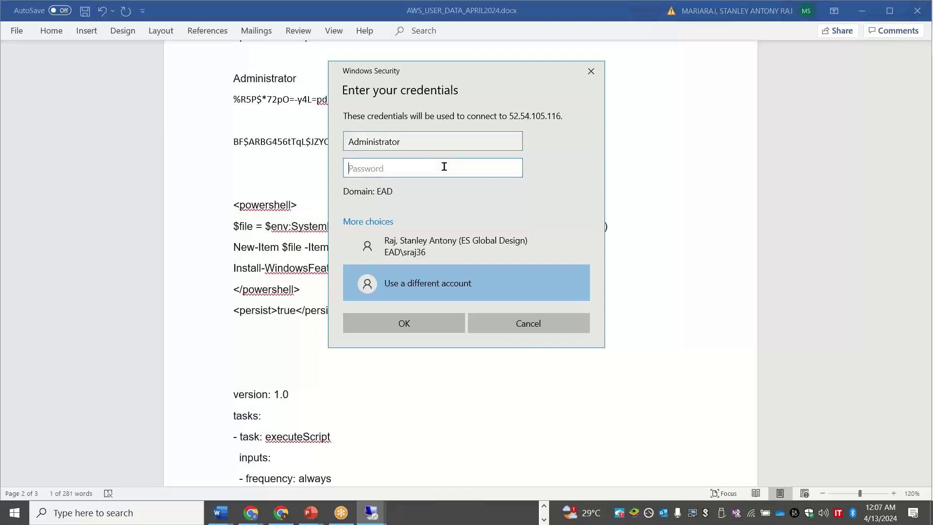
{"action": "key", "text": "ctrl+v"}
{"action": "left_click", "coordinate": [439, 326]}
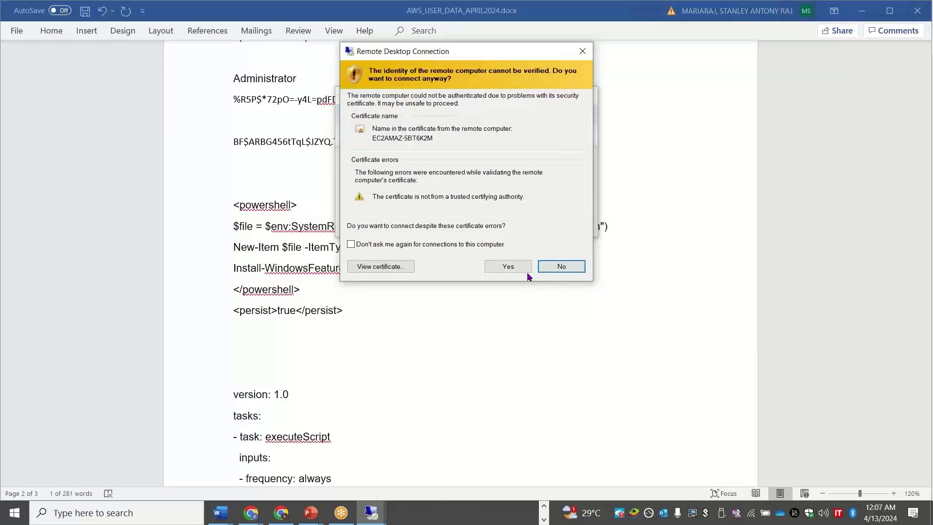
{"action": "left_click", "coordinate": [526, 274]}
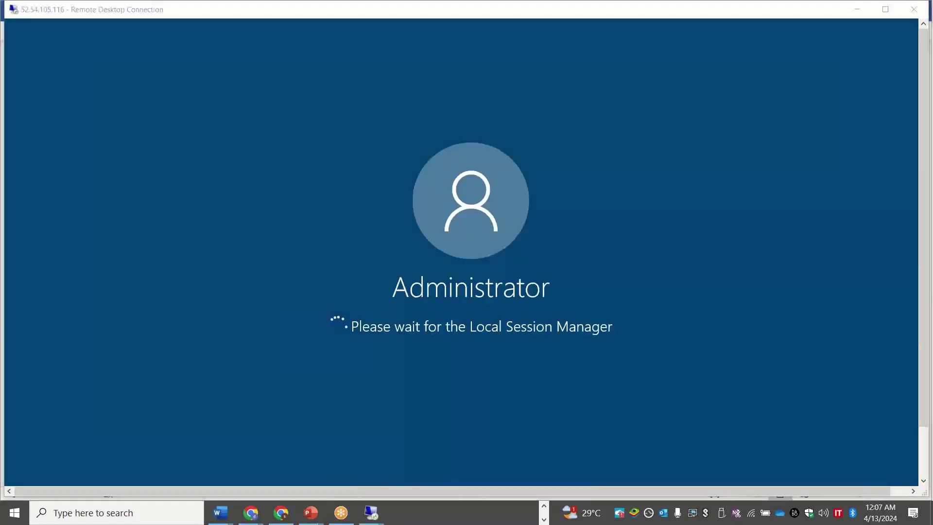
- Switch to the Word document and copy the EC2Launch log folder path C:\ProgramData\Amazon\EC2-Windows\Launch\Log\
{"action": "key", "text": "alt+Tab"}
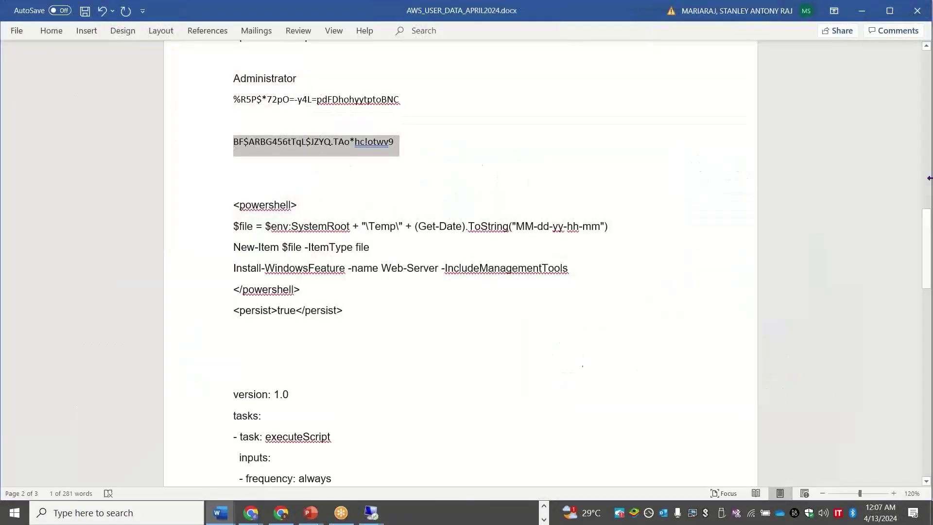
{"action": "left_click_drag", "start_coordinate": [927, 235], "coordinate": [930, 342]}
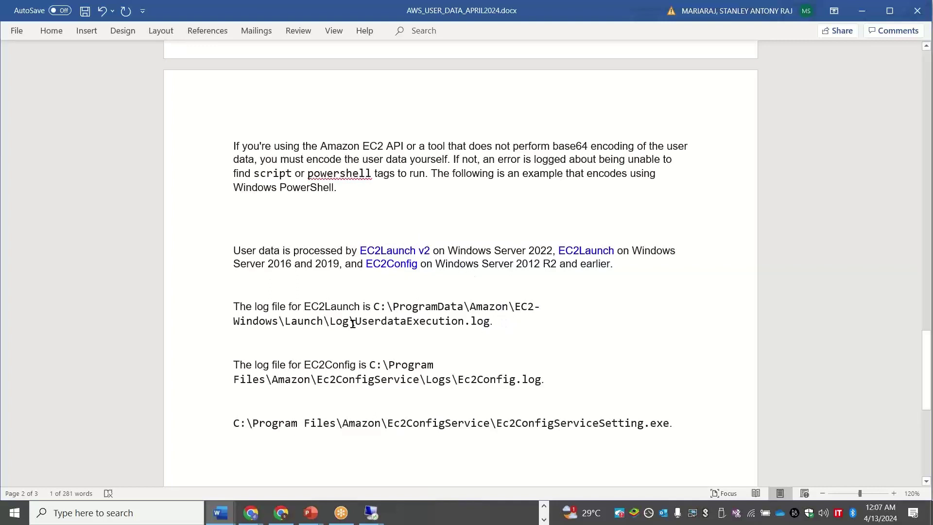
{"action": "left_click_drag", "start_coordinate": [354, 322], "coordinate": [375, 302]}
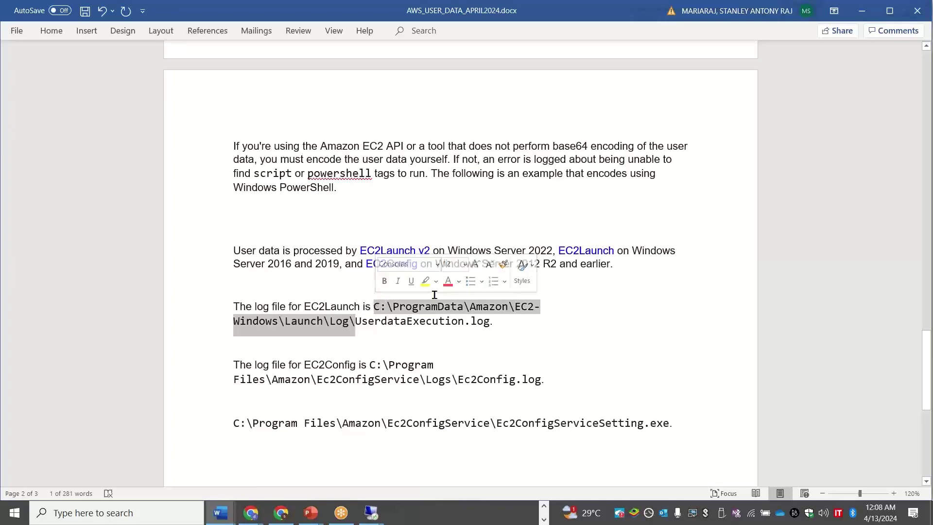
- Switch to the 52.54.105.116 remote session, make it full screen and allow the PC to be discoverable on the network
{"action": "key", "text": "alt+Tab"}
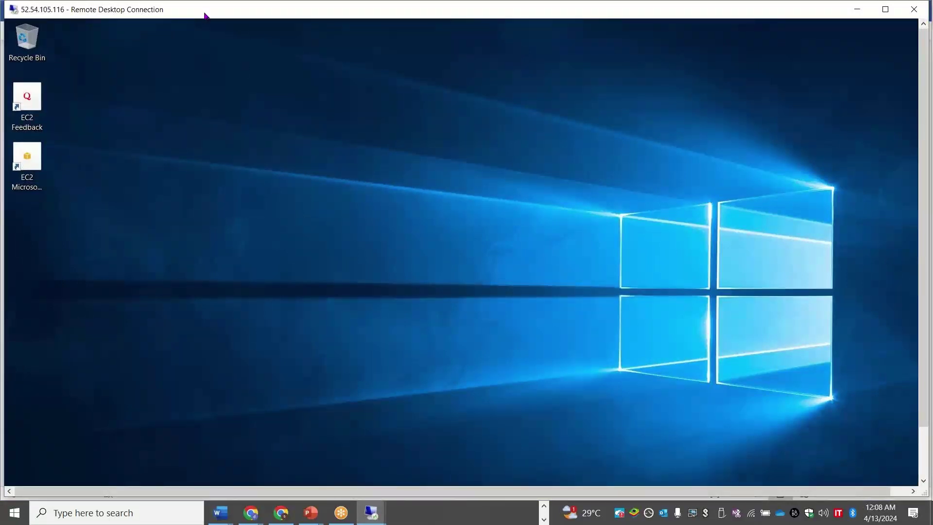
{"action": "double_click", "coordinate": [204, 11]}
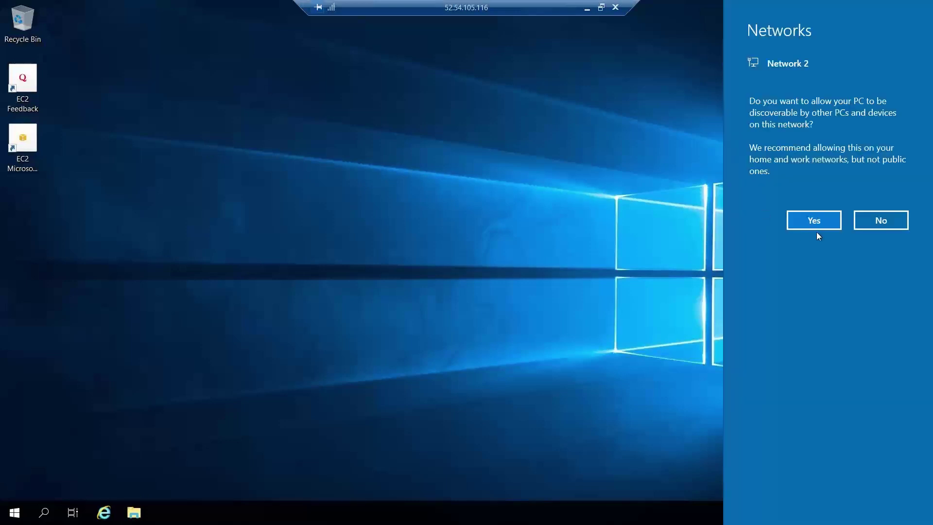
{"action": "left_click", "coordinate": [815, 222]}
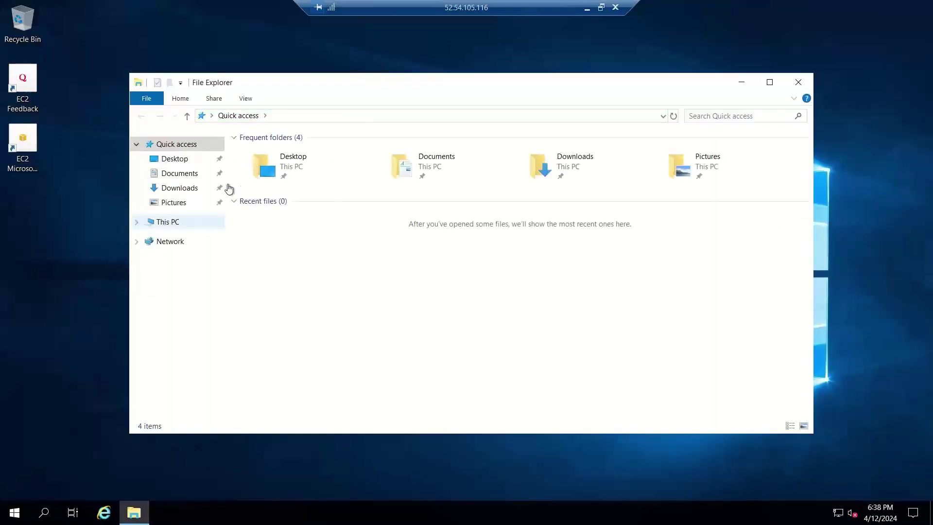
{"action": "left_click", "coordinate": [288, 120]}
{"action": "type", "text": "cmd"}
{"action": "key", "text": "Return"}
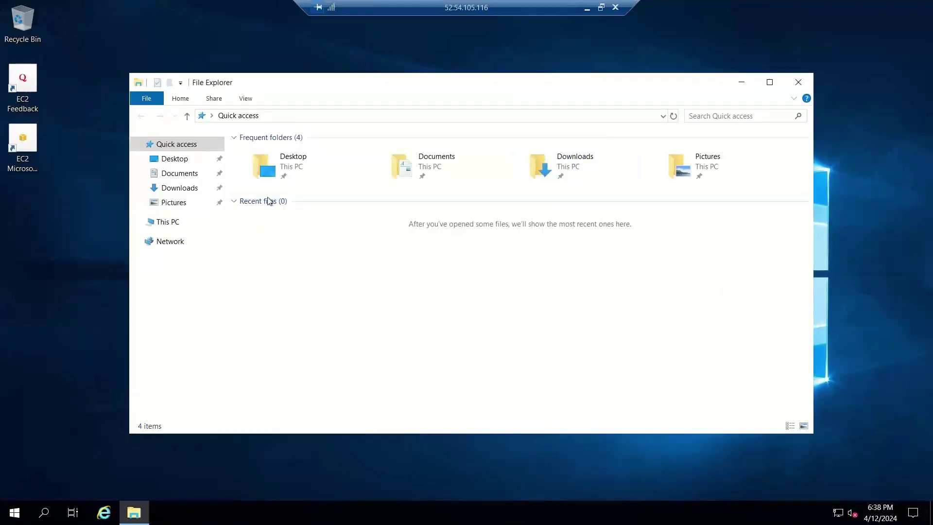
- Open This PC in File Explorer and go to the folder C:\ProgramData\Amazon\EC2-Windows\Launch\Log\
{"action": "left_click", "coordinate": [176, 227]}
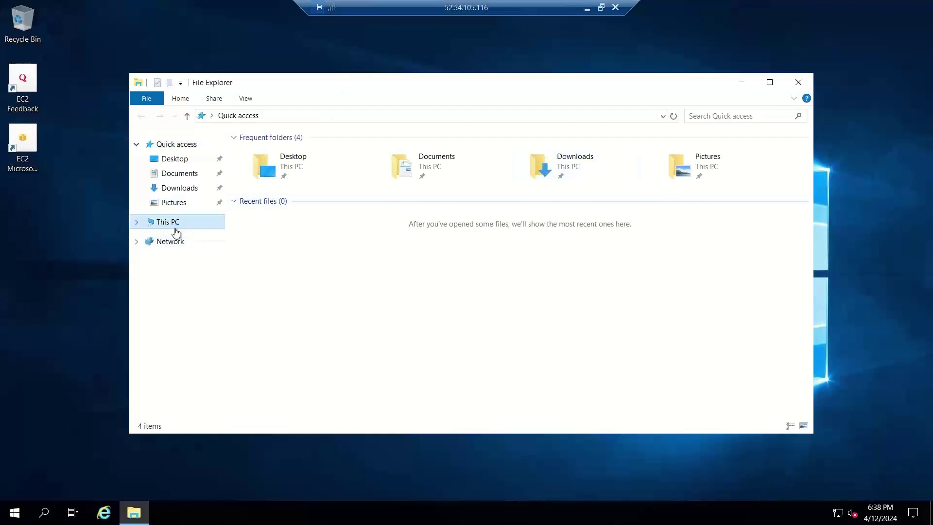
{"action": "left_click", "coordinate": [137, 222]}
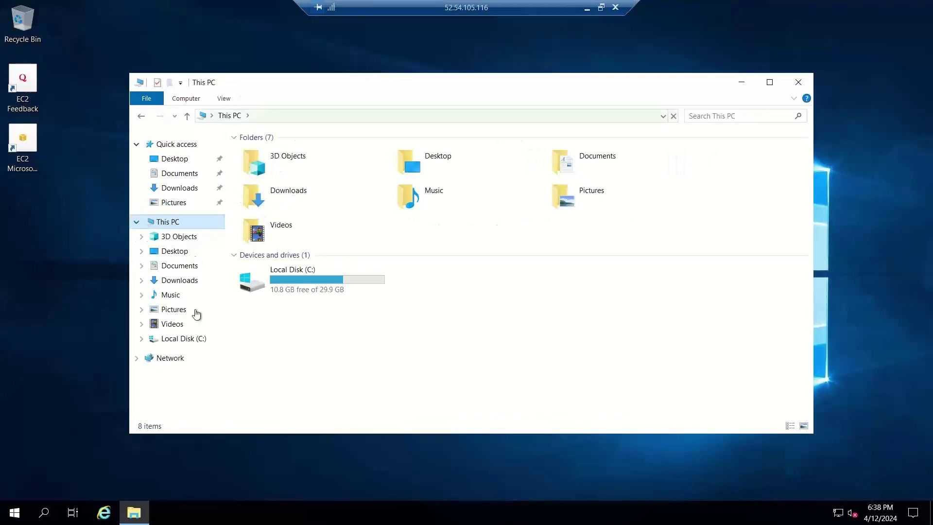
{"action": "left_click", "coordinate": [308, 118]}
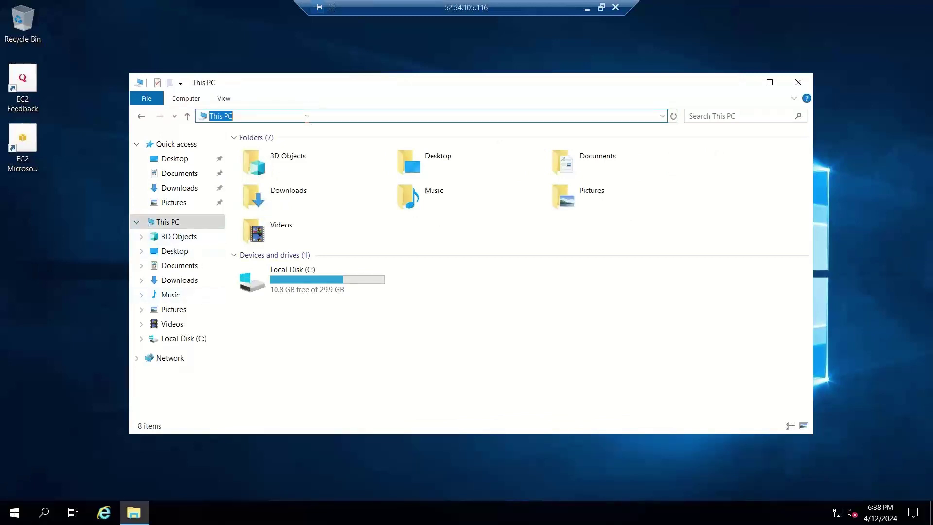
{"action": "key", "text": "ctrl+v"}
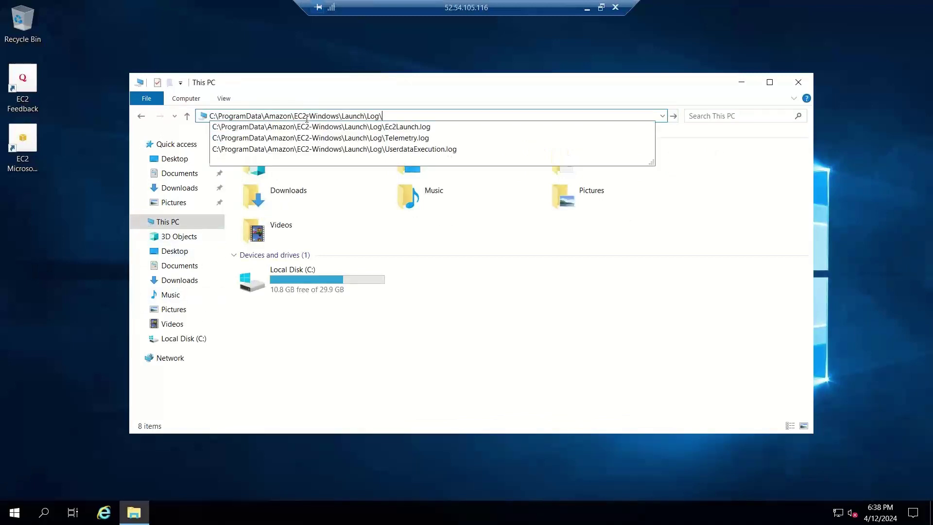
{"action": "key", "text": "Return"}
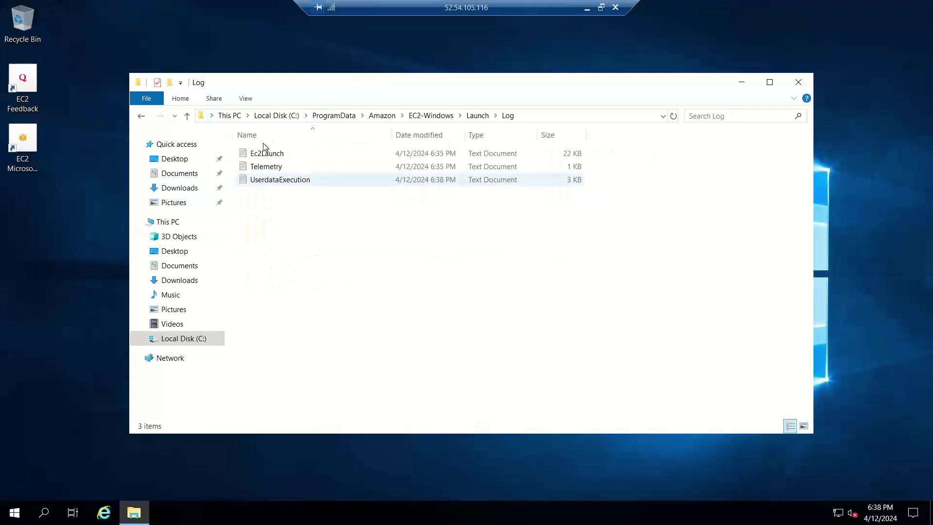
- Open the UserdataExecution log, review its entries about the persist and powershell tags, and close it
{"action": "left_click", "coordinate": [280, 188]}
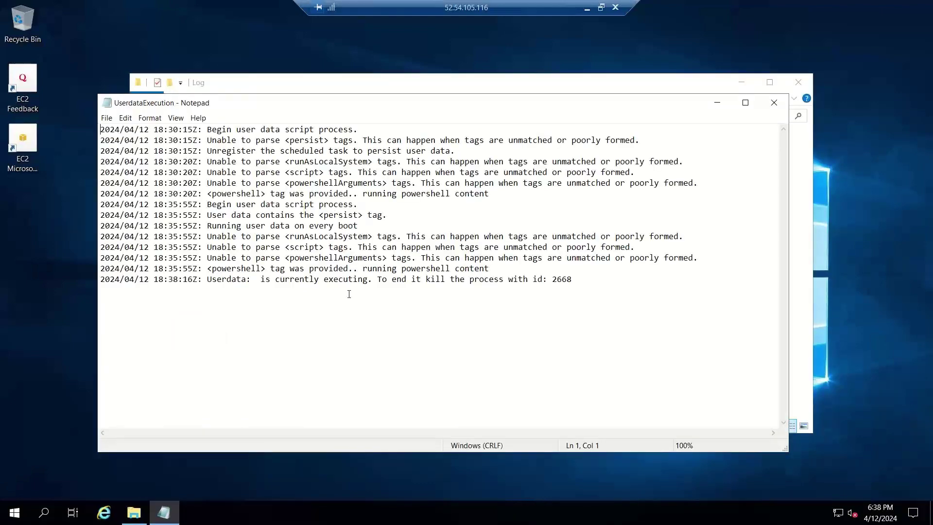
{"action": "left_click_drag", "start_coordinate": [358, 269], "coordinate": [223, 257]}
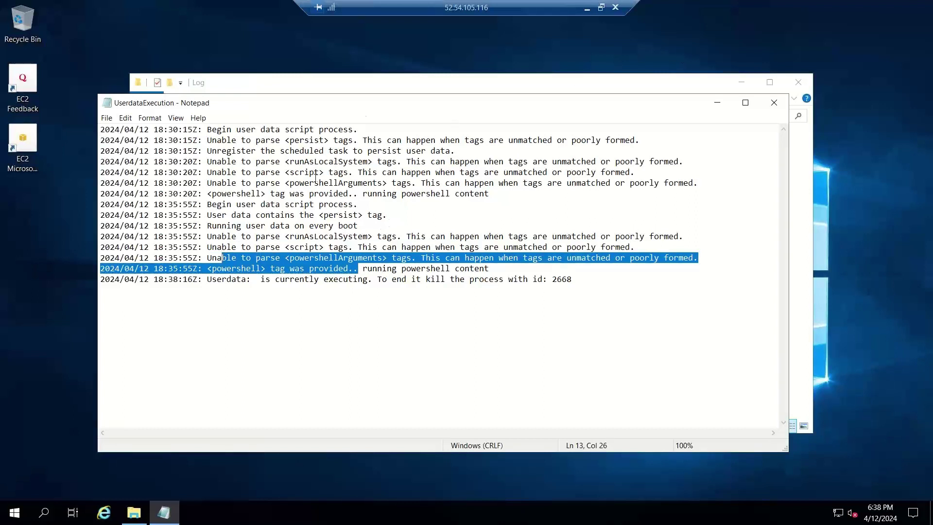
{"action": "left_click_drag", "start_coordinate": [375, 178], "coordinate": [389, 150]}
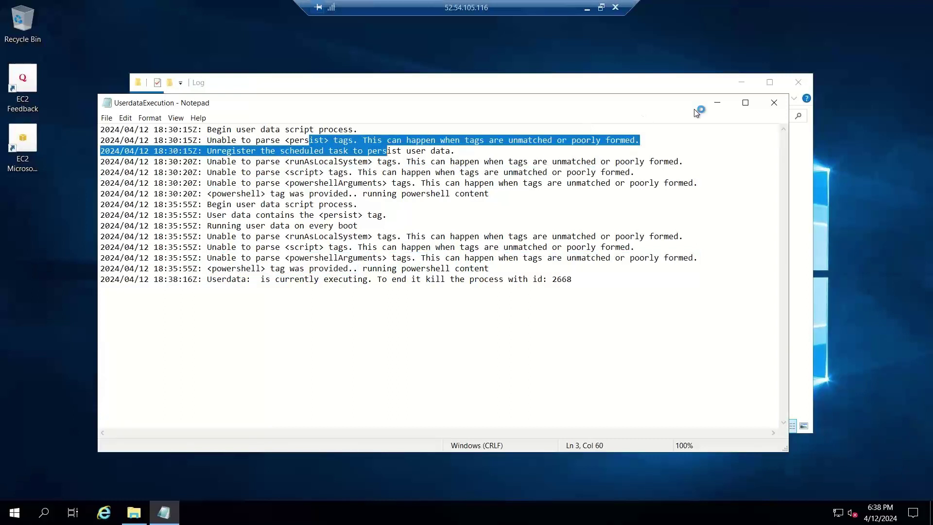
{"action": "left_click", "coordinate": [775, 102]}
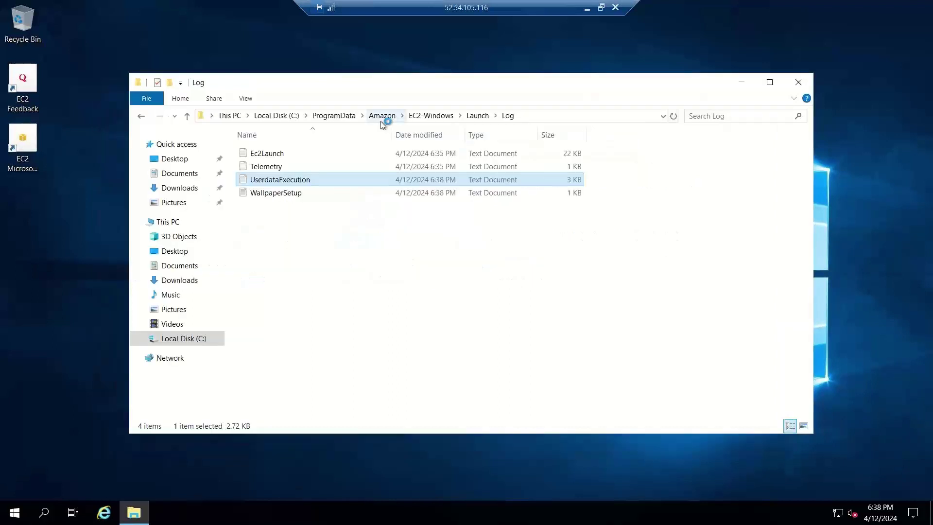
- Open the Ec2Launch log, read through its entries from both boots, and close it
{"action": "left_click", "coordinate": [269, 156]}
{"action": "double_click", "coordinate": [269, 154]}
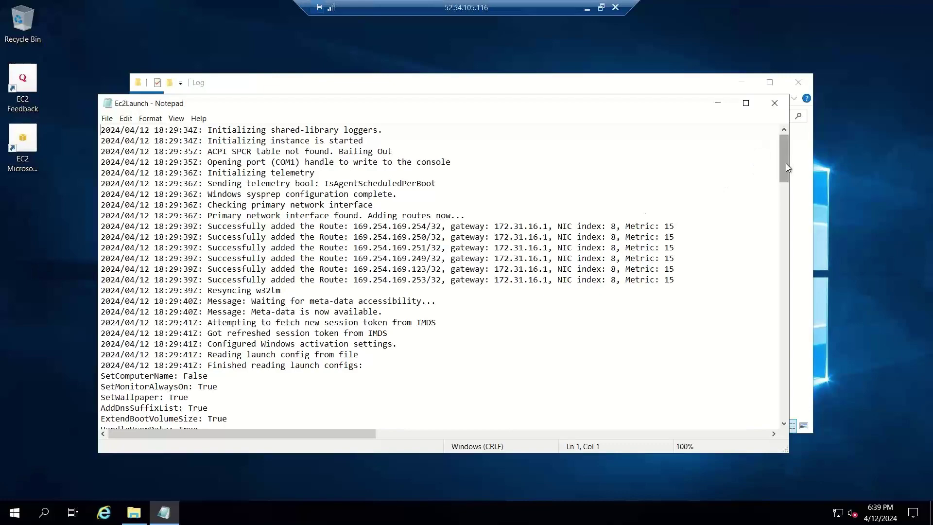
{"action": "left_click_drag", "start_coordinate": [788, 167], "coordinate": [775, 437]}
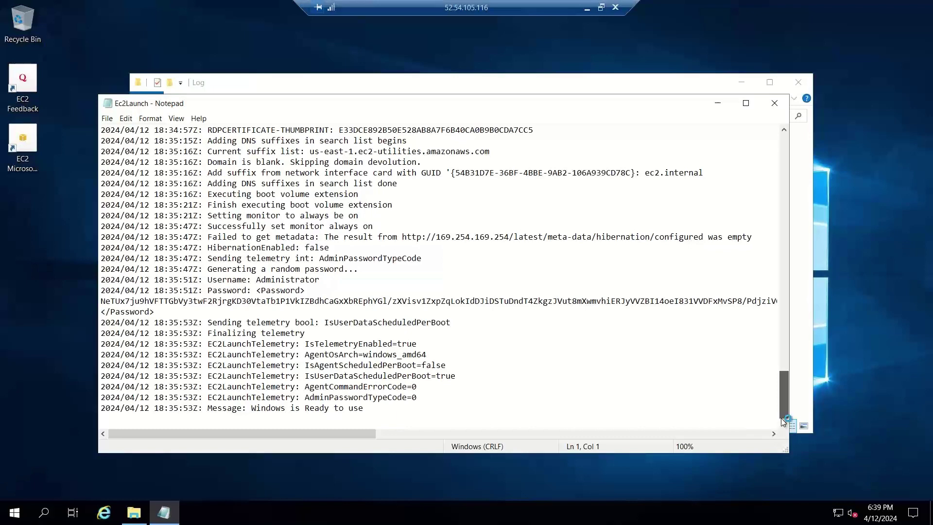
{"action": "scroll", "coordinate": [783, 421], "scroll_direction": "up", "scroll_amount": 4}
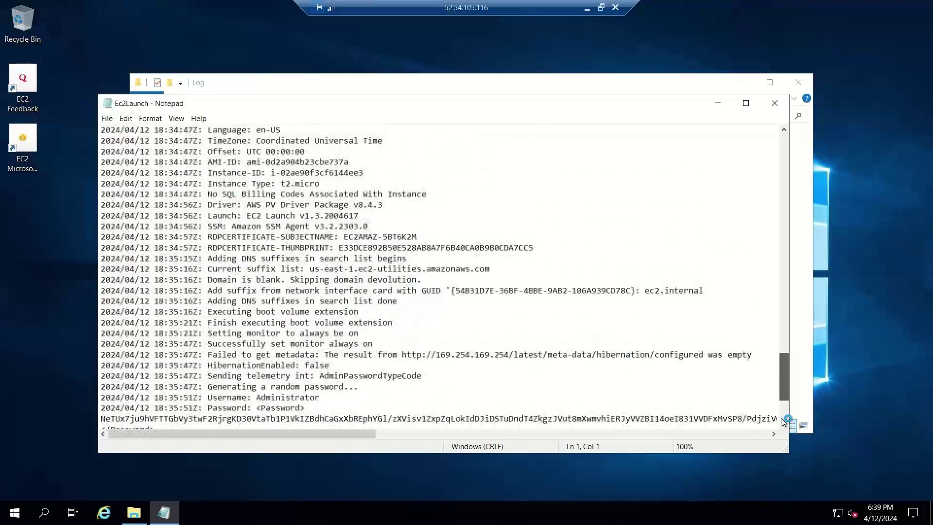
{"action": "scroll", "coordinate": [783, 421], "scroll_direction": "up", "scroll_amount": 8}
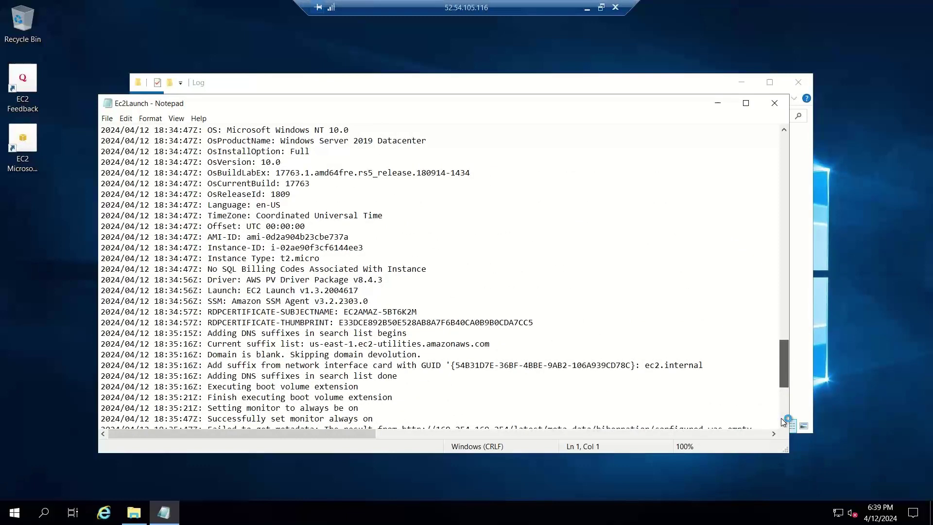
{"action": "scroll", "coordinate": [783, 423], "scroll_direction": "up", "scroll_amount": 1}
{"action": "scroll", "coordinate": [784, 322], "scroll_direction": "up", "scroll_amount": 2}
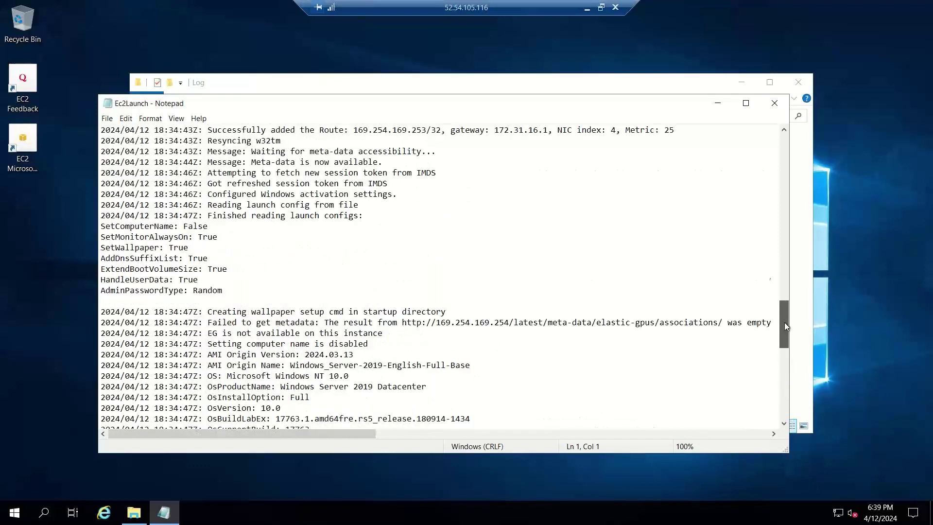
{"action": "scroll", "coordinate": [788, 300], "scroll_direction": "up", "scroll_amount": 6}
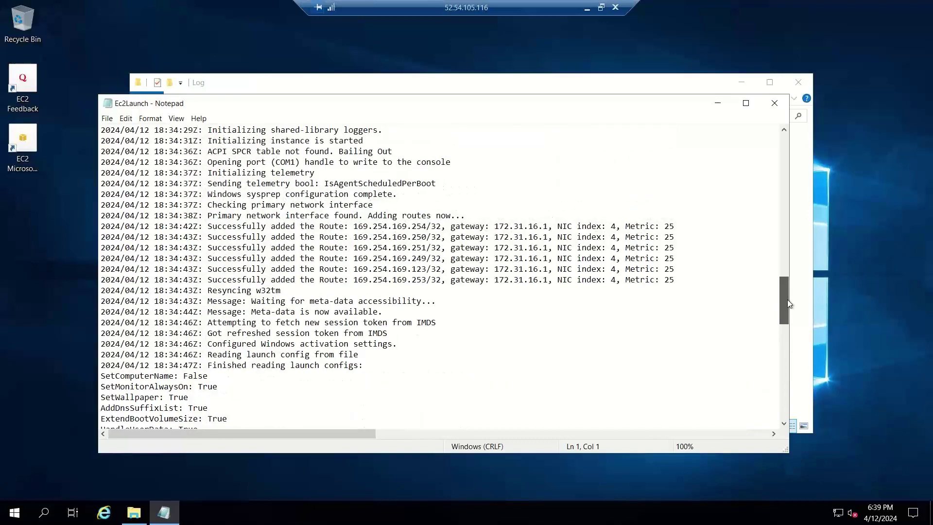
{"action": "left_click_drag", "start_coordinate": [789, 275], "coordinate": [784, 146]}
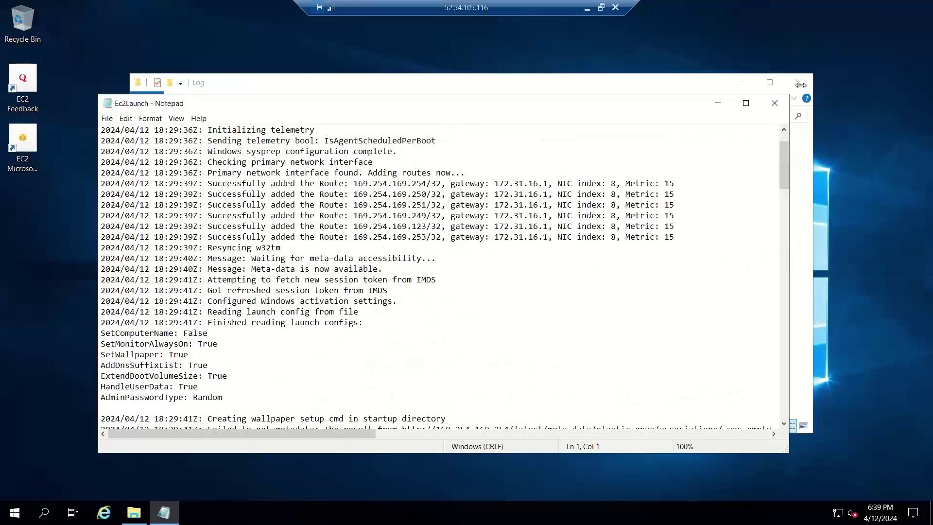
{"action": "left_click", "coordinate": [775, 104]}
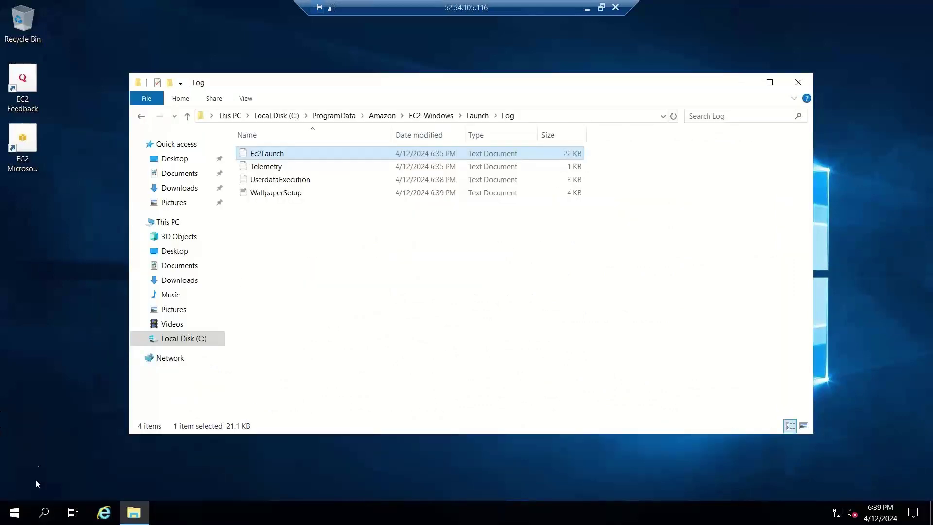
- Inspect the contents of C:\inetpub\wwwroot on the local disk and return to the EC2Launch Log folder
{"action": "left_click", "coordinate": [195, 341]}
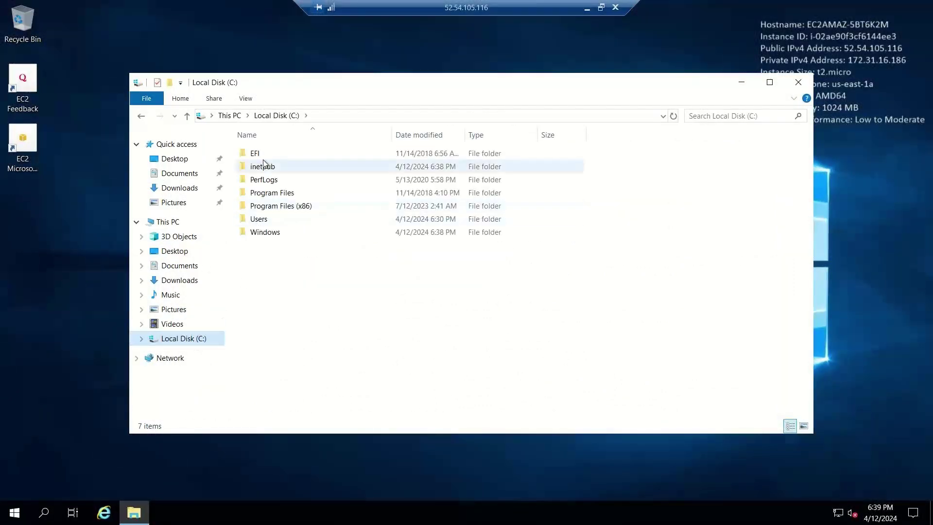
{"action": "double_click", "coordinate": [264, 168]}
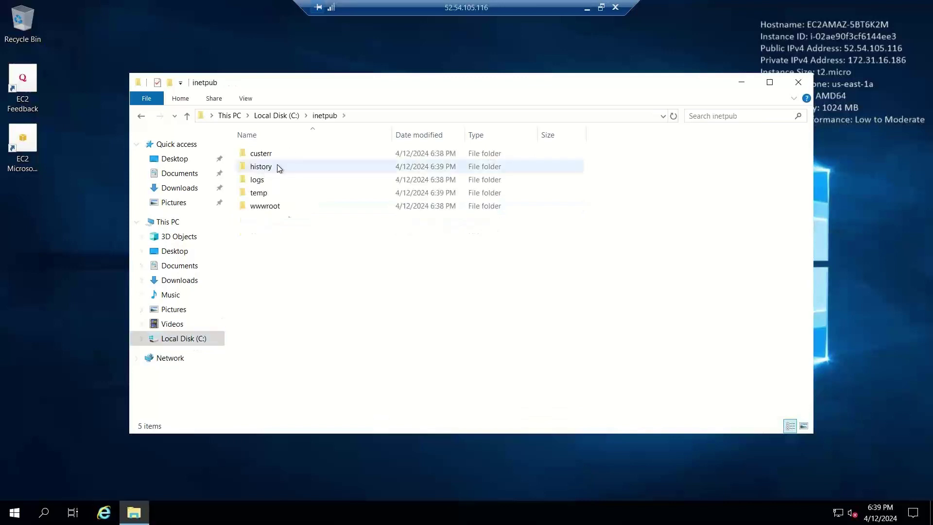
{"action": "double_click", "coordinate": [273, 209]}
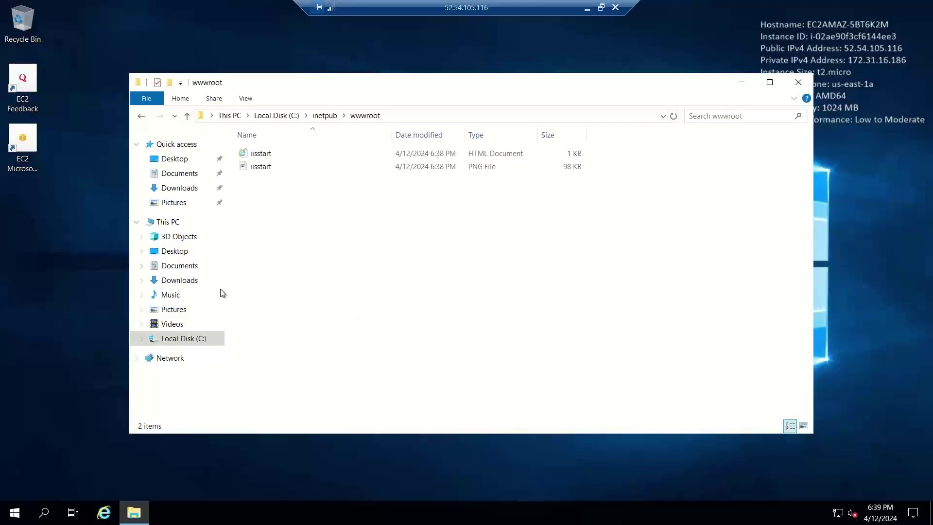
{"action": "left_click", "coordinate": [141, 117]}
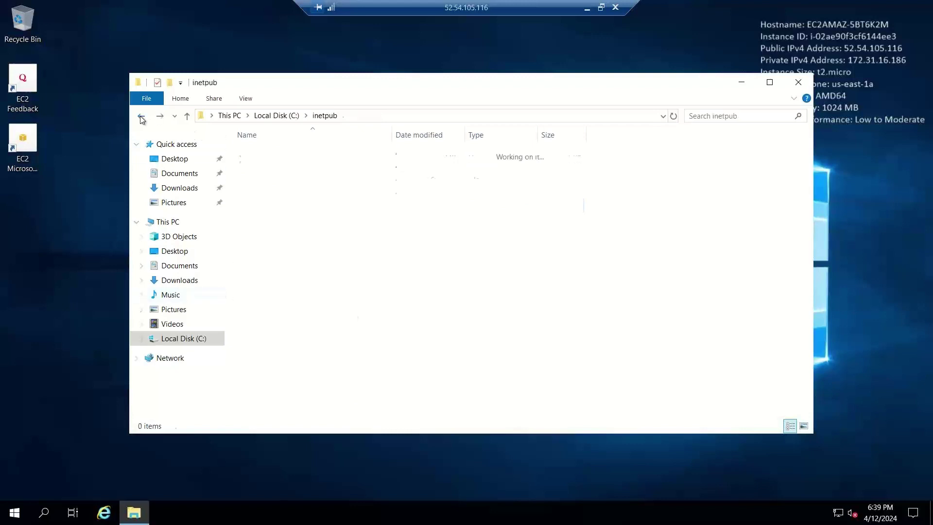
{"action": "left_click", "coordinate": [140, 116]}
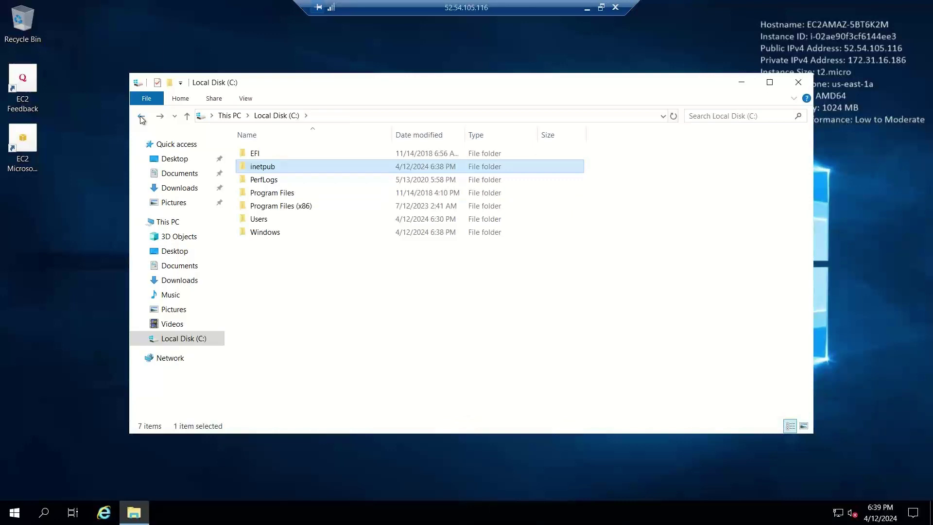
{"action": "left_click", "coordinate": [140, 116]}
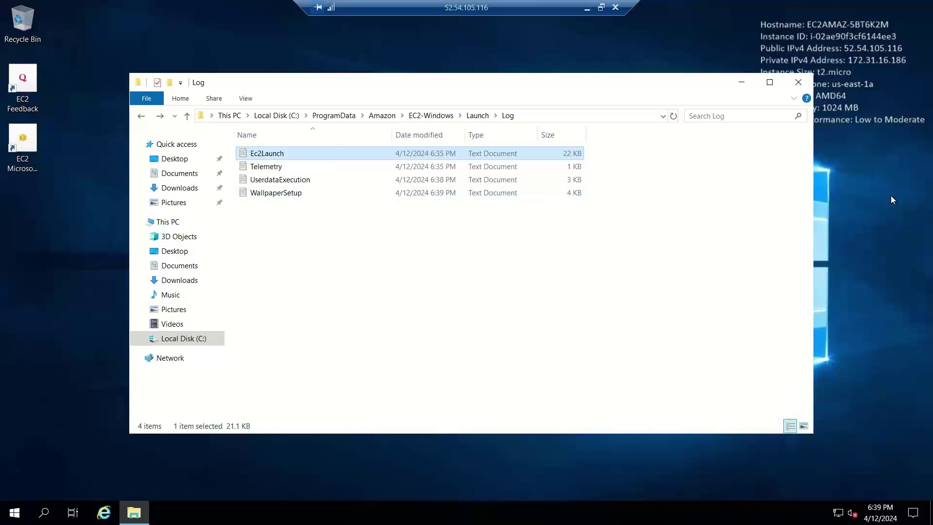
- Open the WallpaperSetup log, compare its hostname-to-network-performance lines with the instance details on the desktop wallpaper, and close it
{"action": "double_click", "coordinate": [264, 194]}
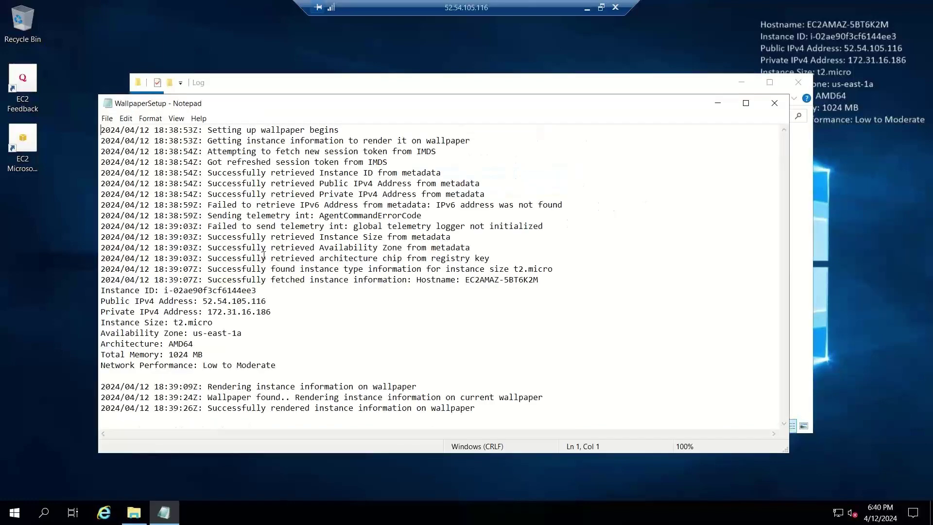
{"action": "left_click_drag", "start_coordinate": [286, 315], "coordinate": [96, 290]}
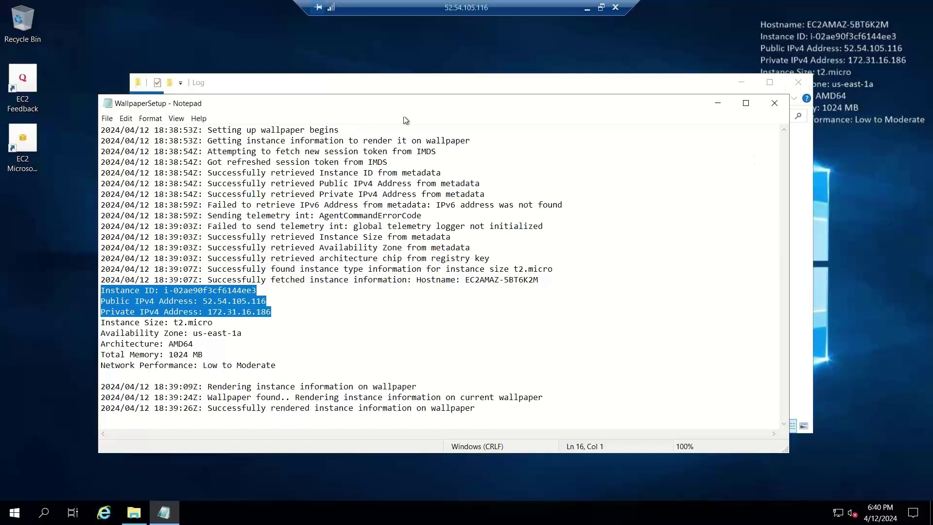
{"action": "key", "text": "Home"}
{"action": "key", "text": "shift+End"}
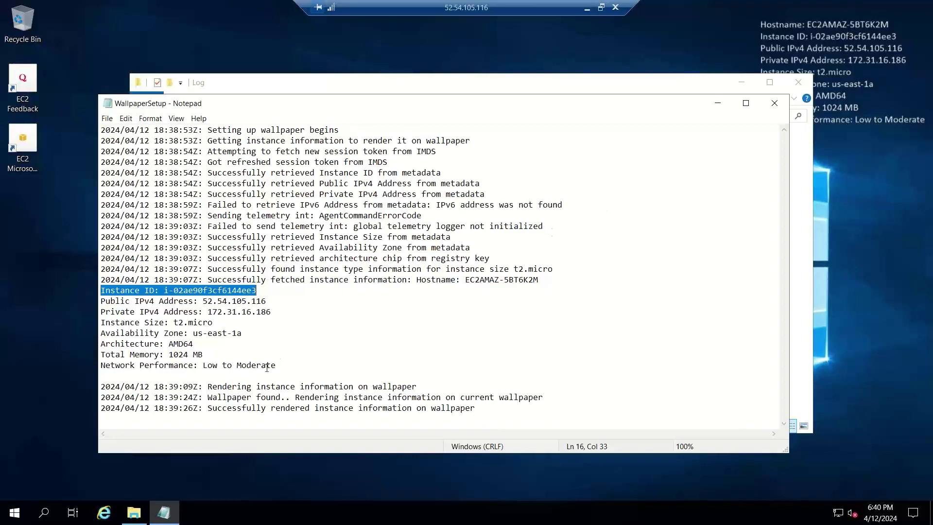
{"action": "left_click_drag", "start_coordinate": [279, 366], "coordinate": [92, 290]}
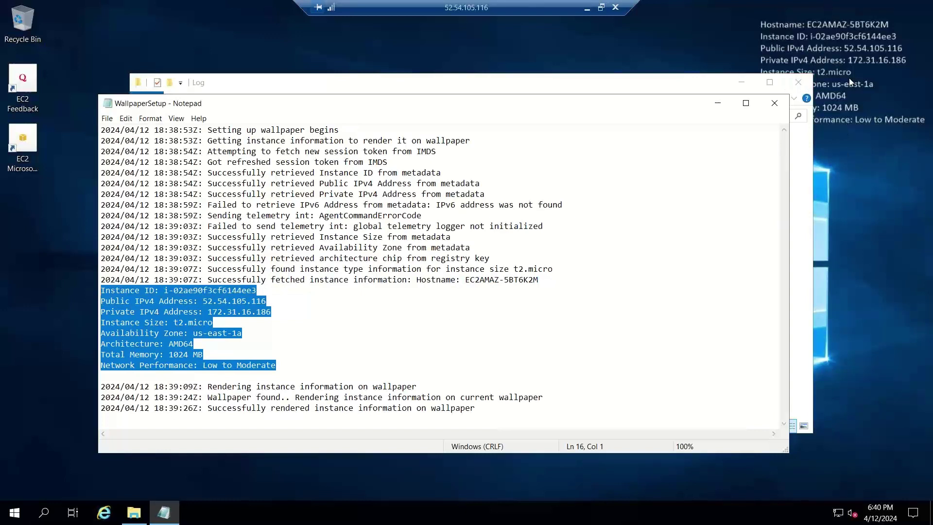
{"action": "left_click", "coordinate": [417, 280]}
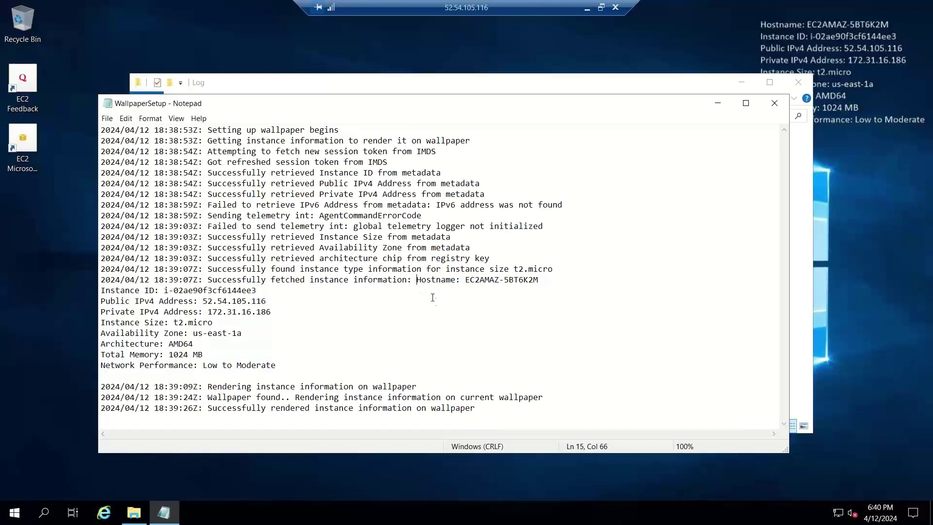
{"action": "left_click_drag", "start_coordinate": [433, 298], "coordinate": [438, 359]}
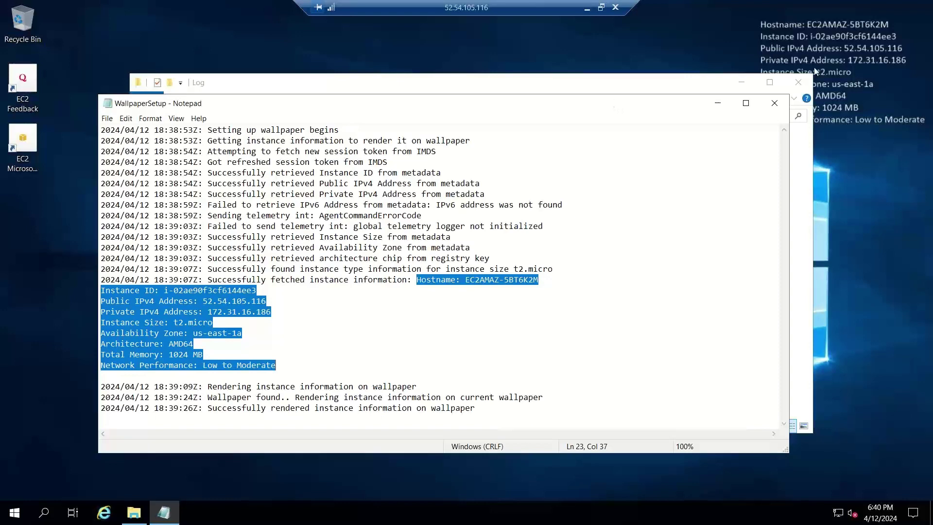
{"action": "left_click", "coordinate": [776, 103]}
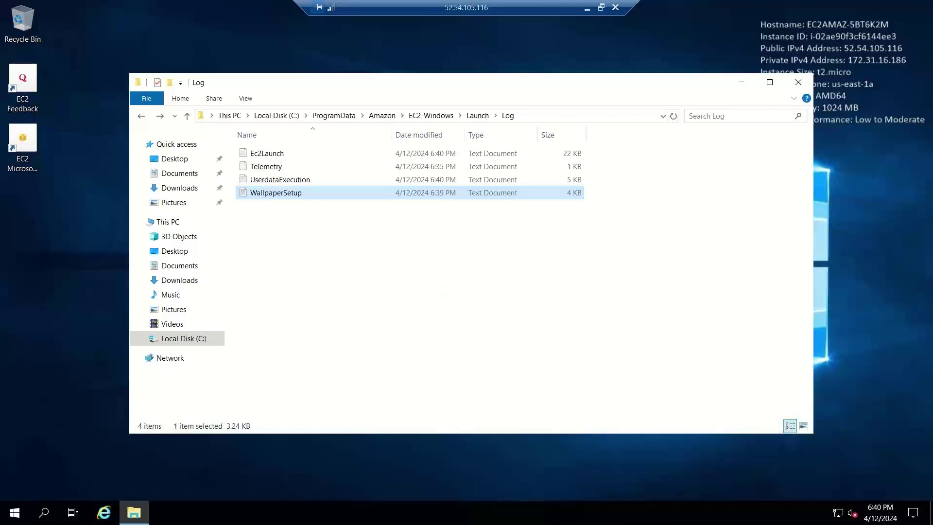
- Launch Server Manager on the remote server and minimize the remote session
{"action": "left_click", "coordinate": [21, 515]}
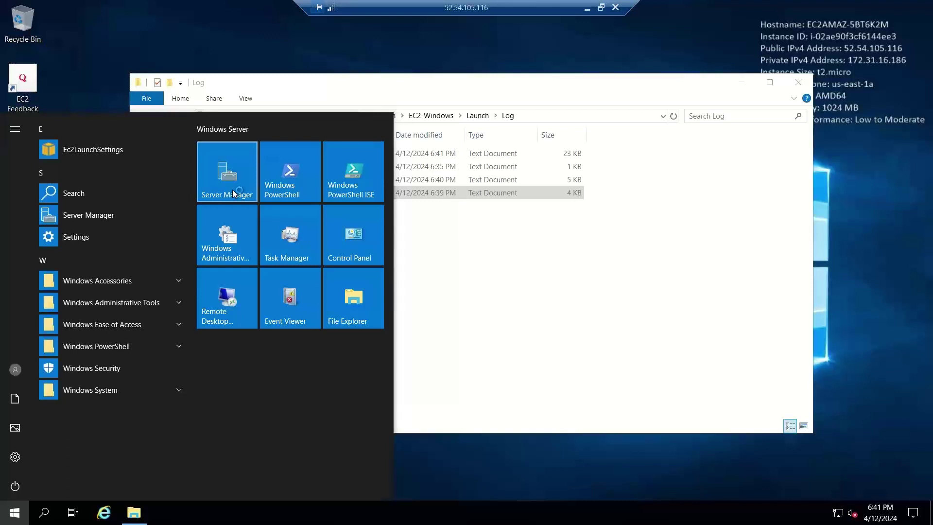
{"action": "left_click", "coordinate": [233, 189]}
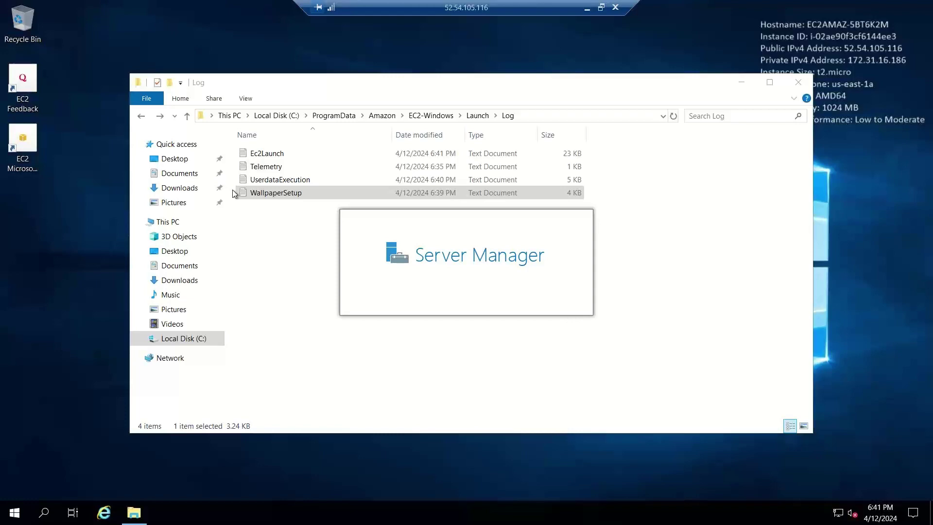
{"action": "left_click", "coordinate": [587, 8]}
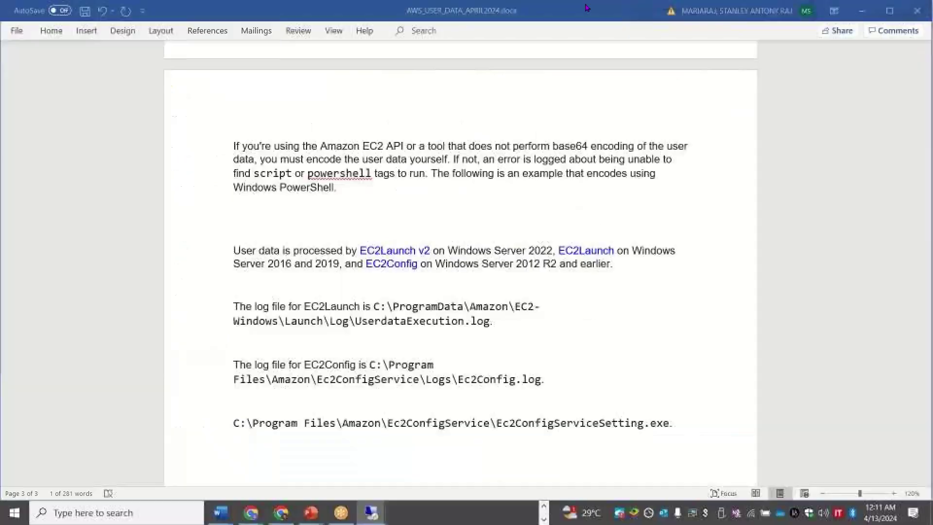
- Switch from the Word document to Chrome and load 52.54.105.116 in a new tab to check the IIS web page
{"action": "left_click", "coordinate": [619, 207]}
{"action": "key", "text": "alt+Tab"}
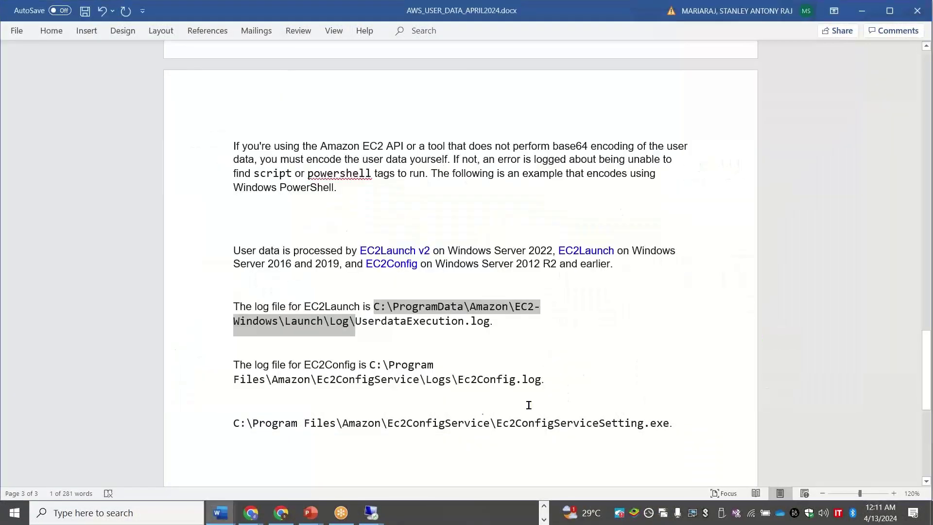
{"action": "left_click_drag", "start_coordinate": [387, 420], "coordinate": [529, 420]}
{"action": "key", "text": "alt+Tab"}
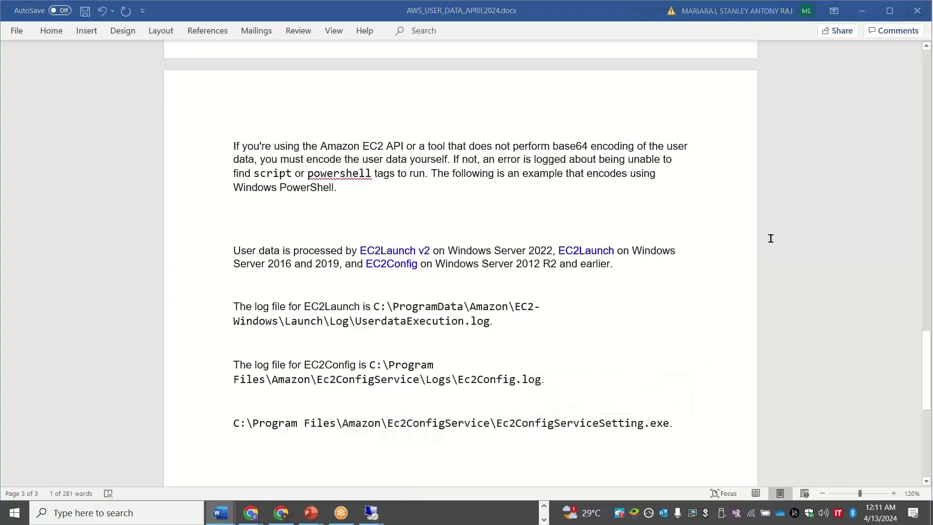
{"action": "key", "text": "alt+Tab"}
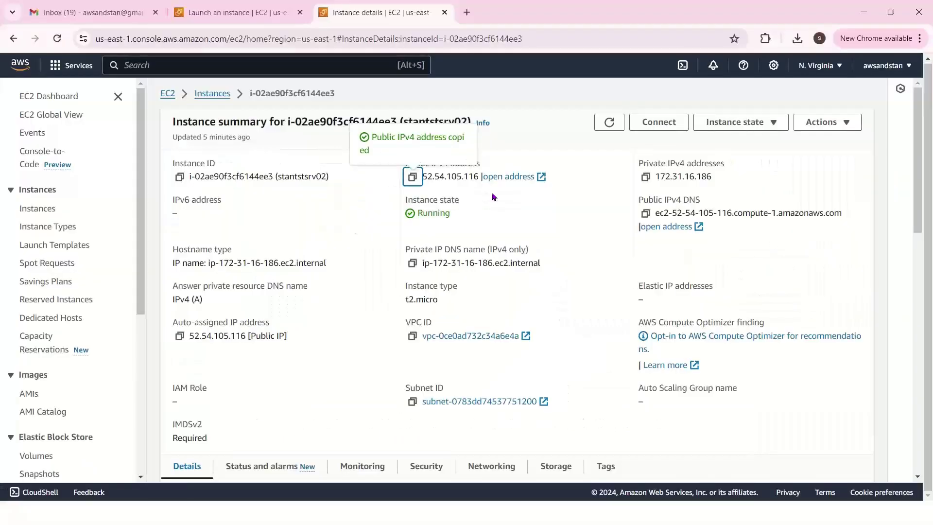
{"action": "left_click", "coordinate": [469, 10]}
{"action": "type", "text": "52.54.105.116"}
{"action": "key", "text": "Return"}
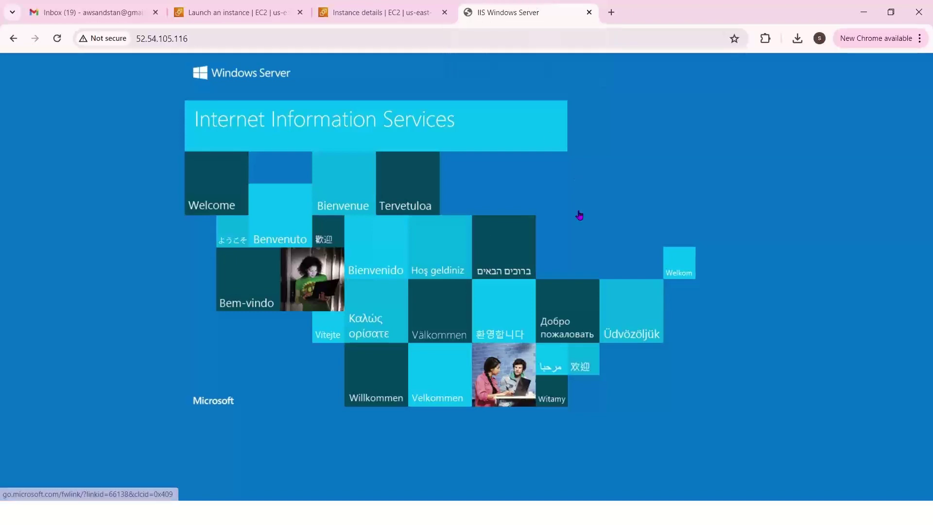
- Return to the 52.54.105.116 remote session and close the Windows Admin Center notice in Server Manager
{"action": "key", "text": "alt+Tab"}
{"action": "key", "text": "alt+Tab"}
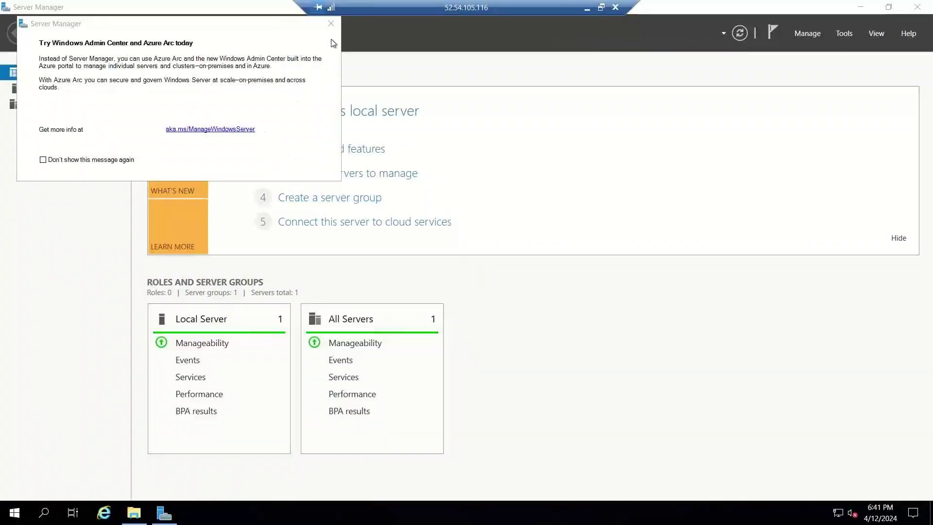
{"action": "left_click", "coordinate": [332, 24]}
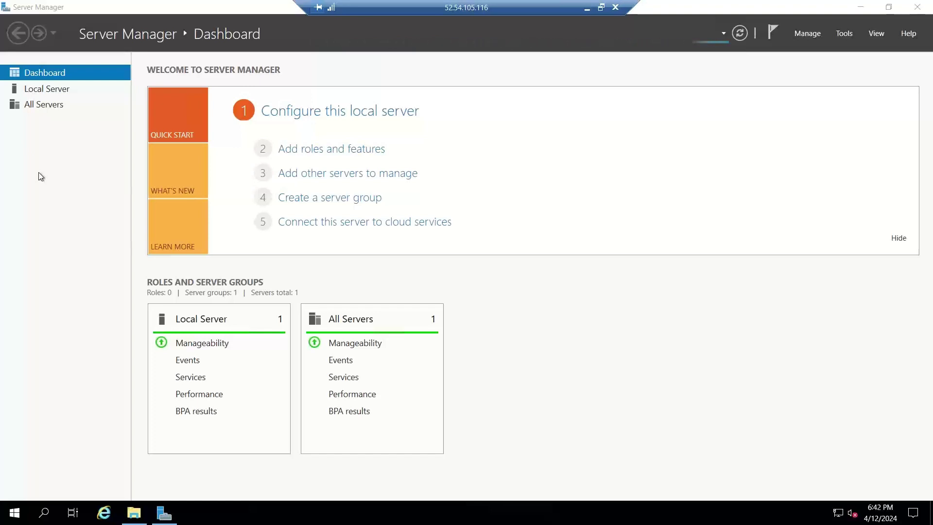
- Start the Add Roles and Features wizard and advance to the installation type selection
{"action": "left_click", "coordinate": [322, 152]}
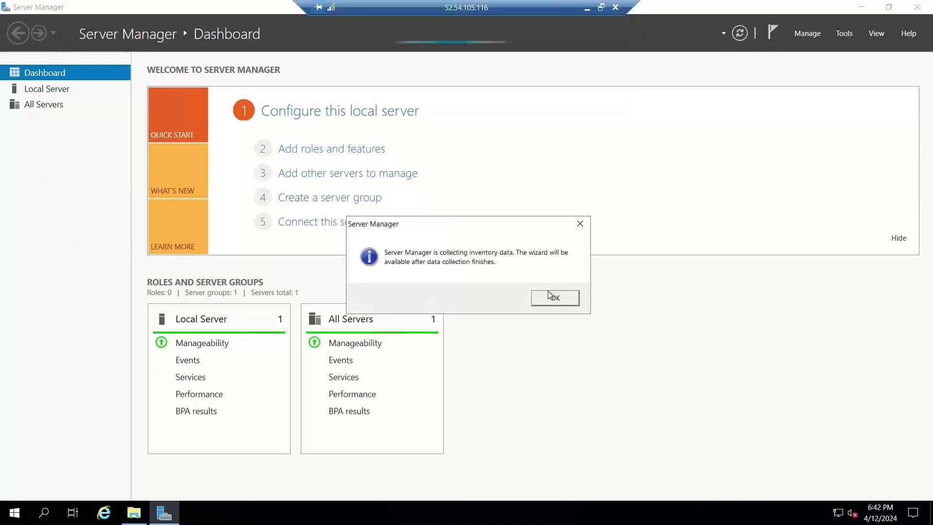
{"action": "left_click", "coordinate": [550, 301]}
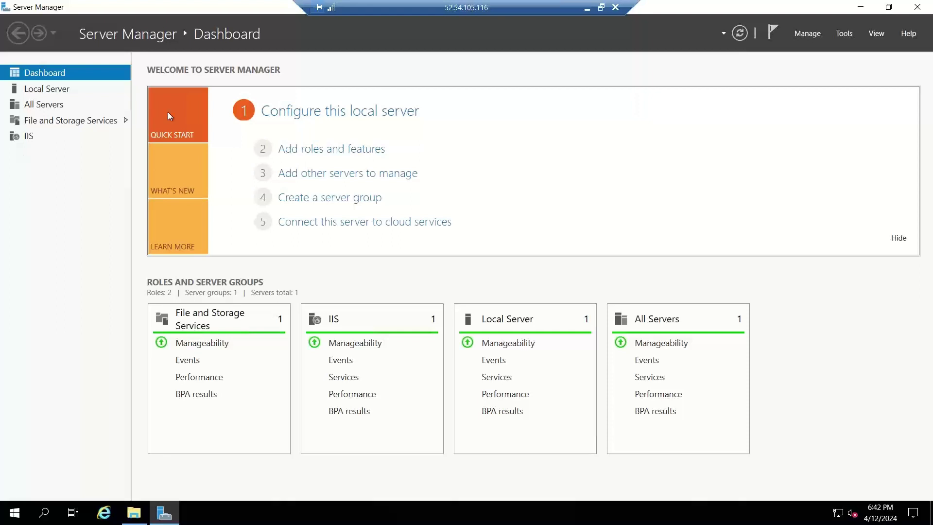
{"action": "left_click", "coordinate": [332, 151]}
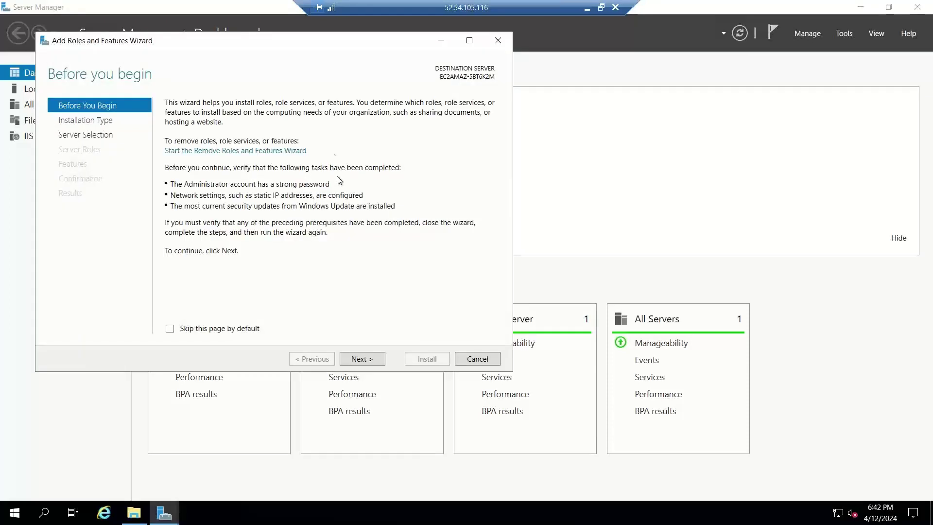
{"action": "left_click", "coordinate": [354, 360]}
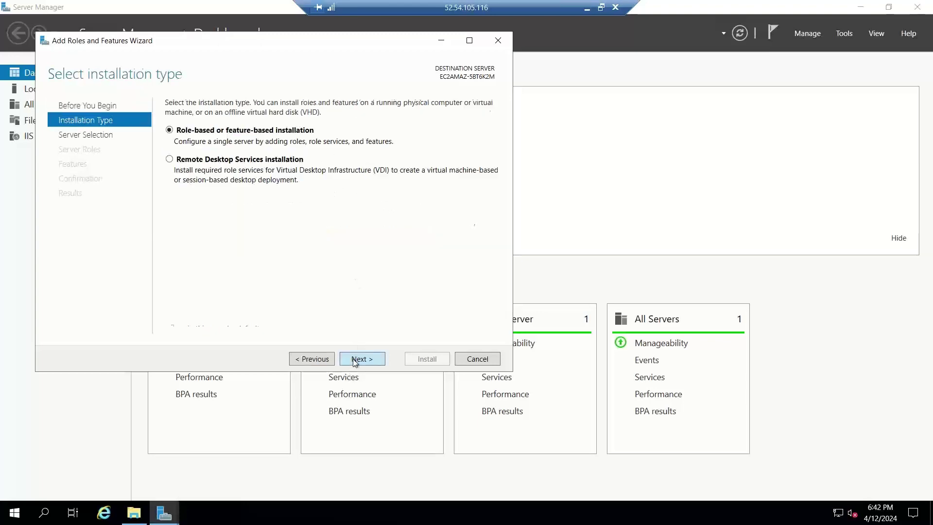